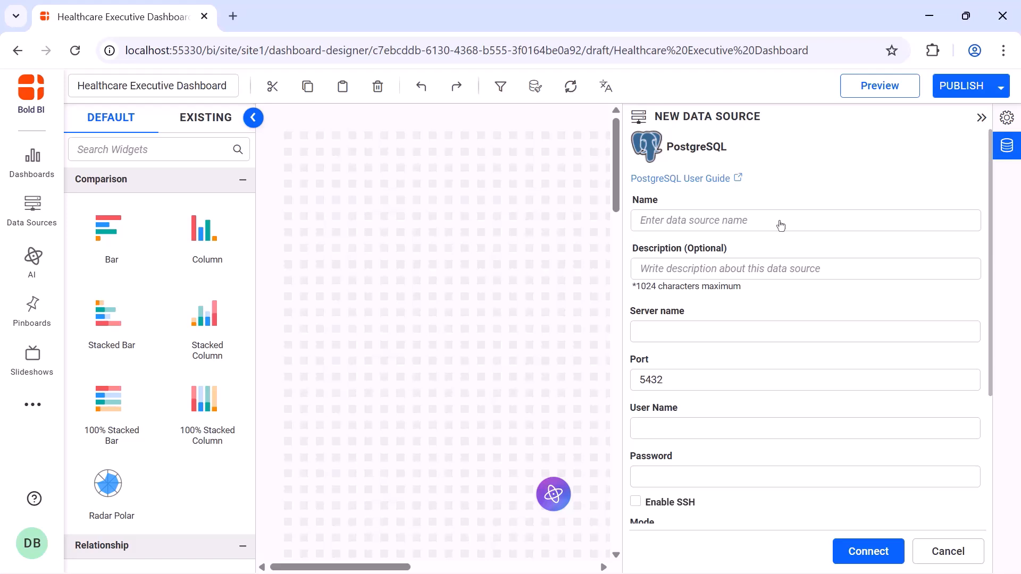
Name the new PostgreSQL data source Healthcare Executive Data and paste in the server name
left_click(779, 222)
type("Healthcare Executive Data")
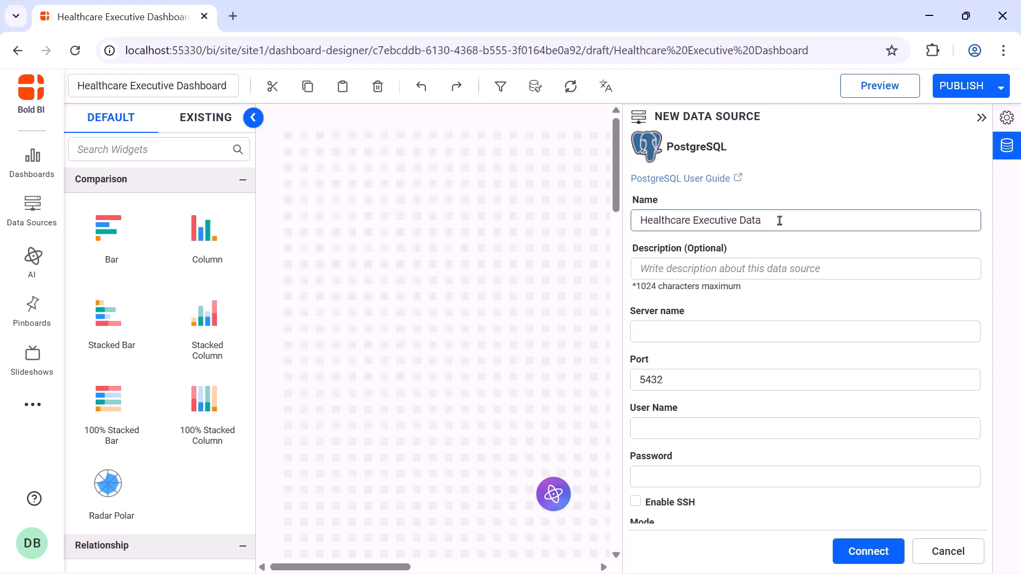
left_click(777, 330)
key("ctrl+v")
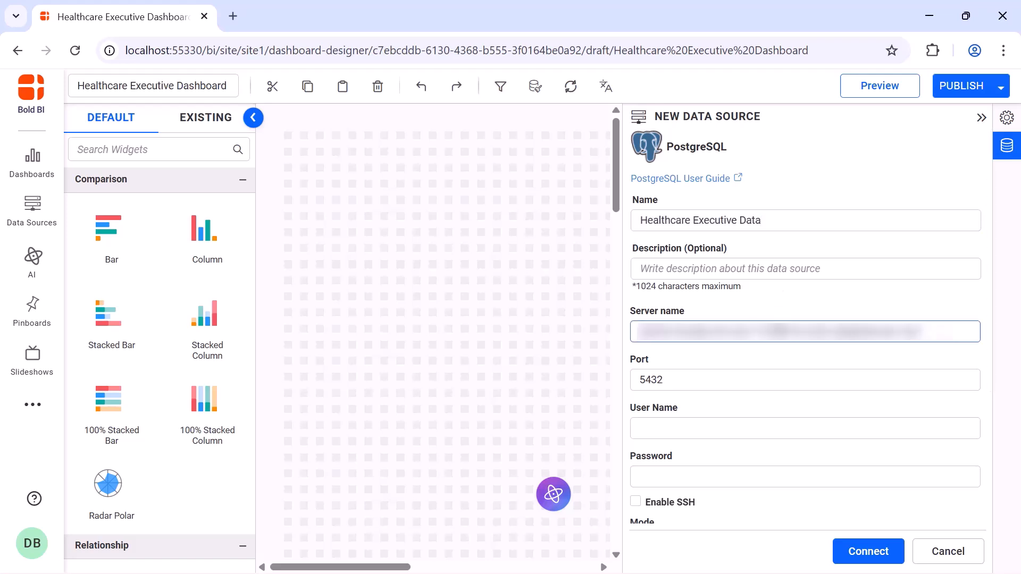
Replace the port with the pasted port number and paste the database user name
left_click(775, 378)
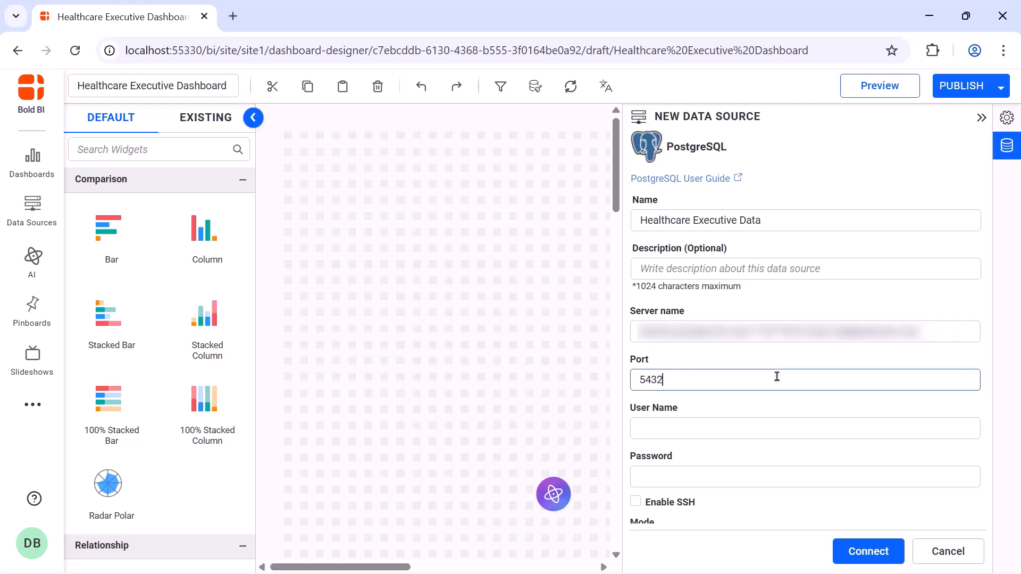
key("ctrl+a")
key("BackSpace")
key("ctrl+v")
left_click(774, 424)
key("ctrl+v")
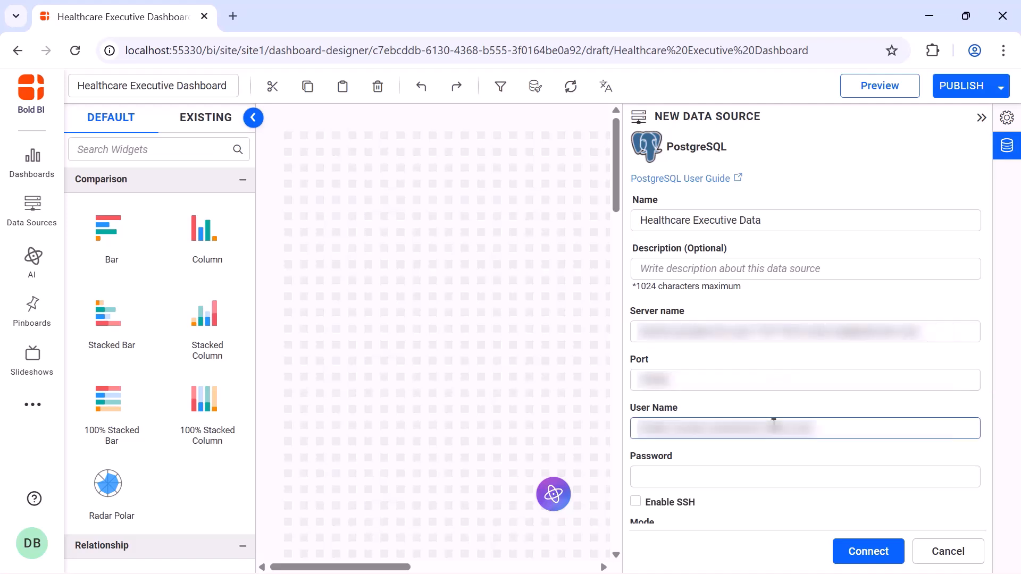
Paste the database account password into the password field
left_click(773, 477)
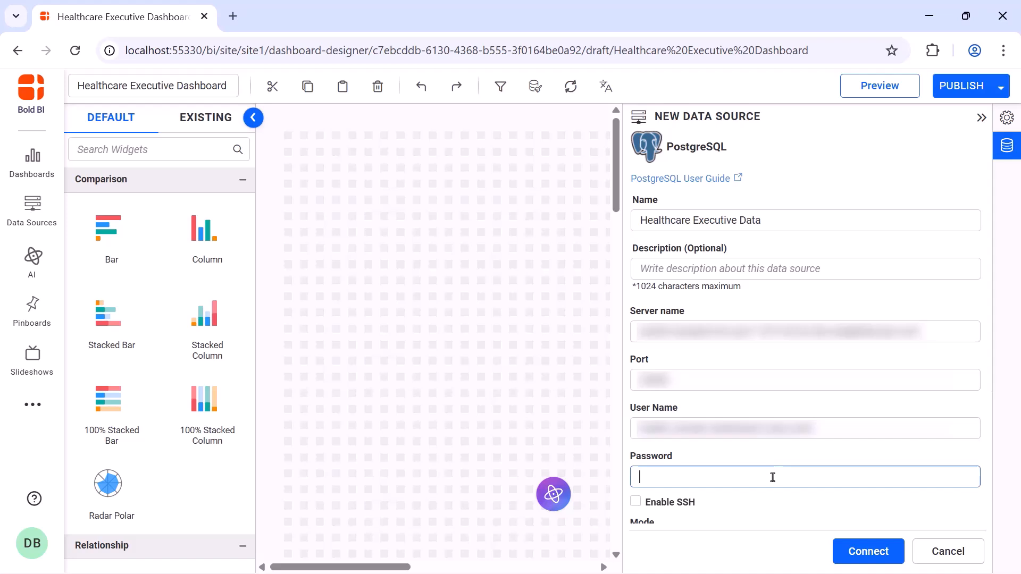
key("ctrl+v")
Set the database to sample-dashboards and connect to the data source
scroll(773, 477, "down", 3)
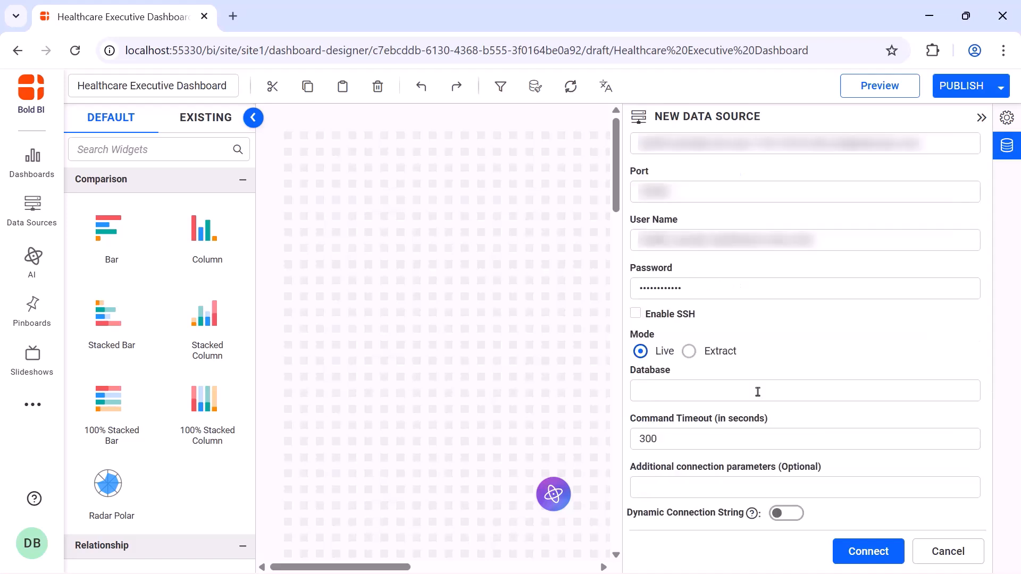
left_click(758, 392)
type("sample-dashboards")
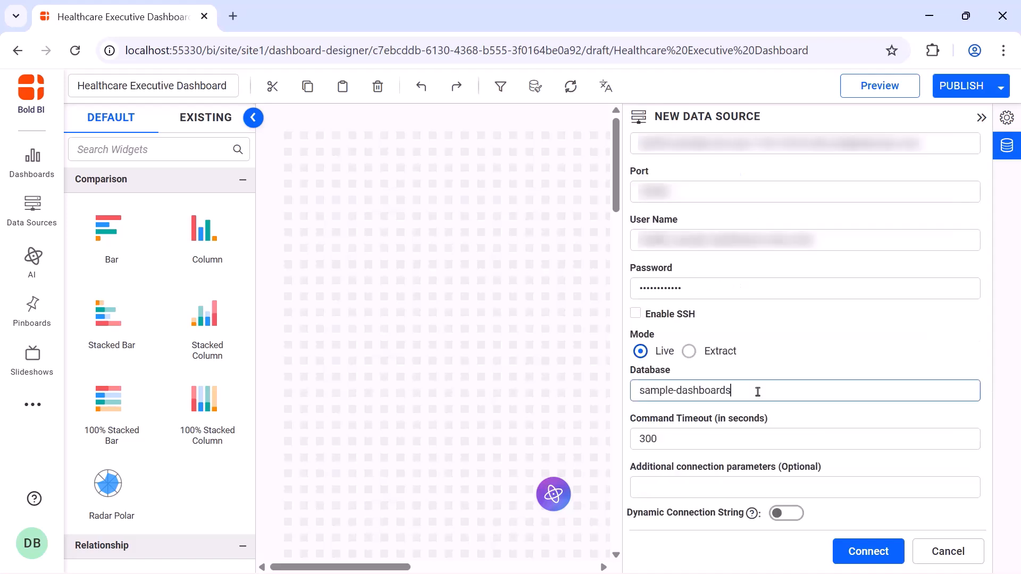
left_click(869, 550)
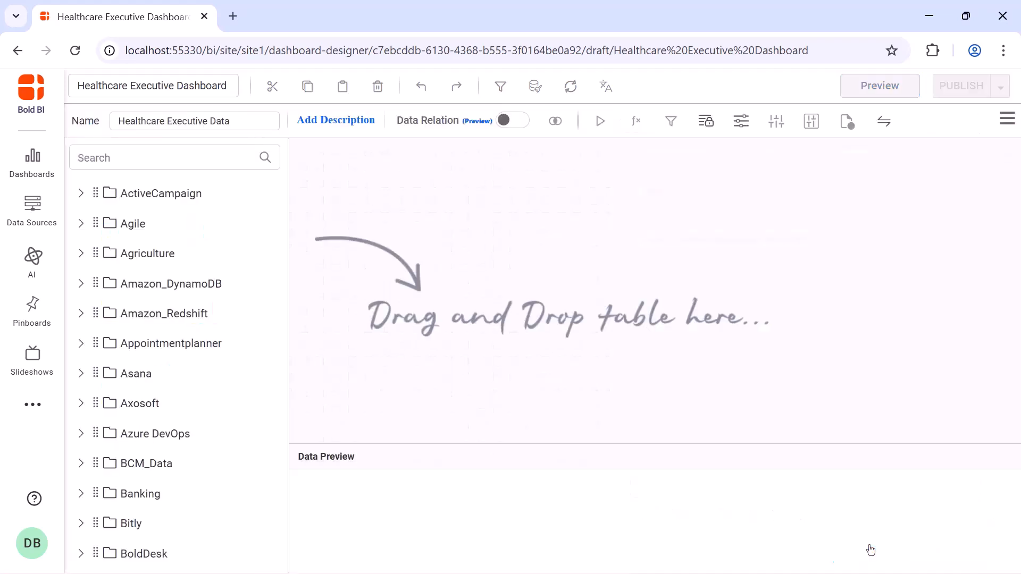
Switch the data source to code mode and paste the SELECT query on HealthCareExec_Patients_data
left_click(1008, 124)
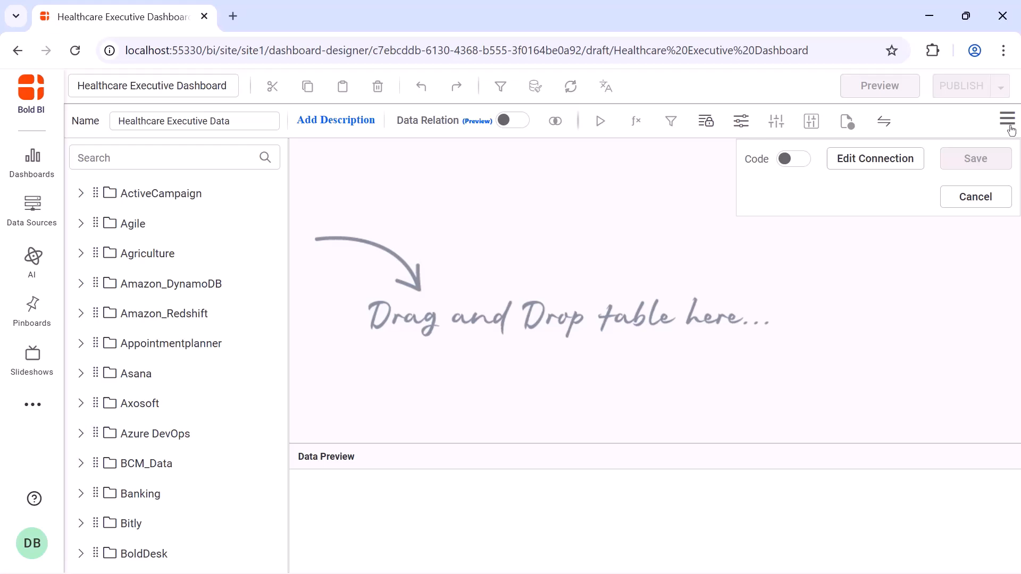
left_click(793, 159)
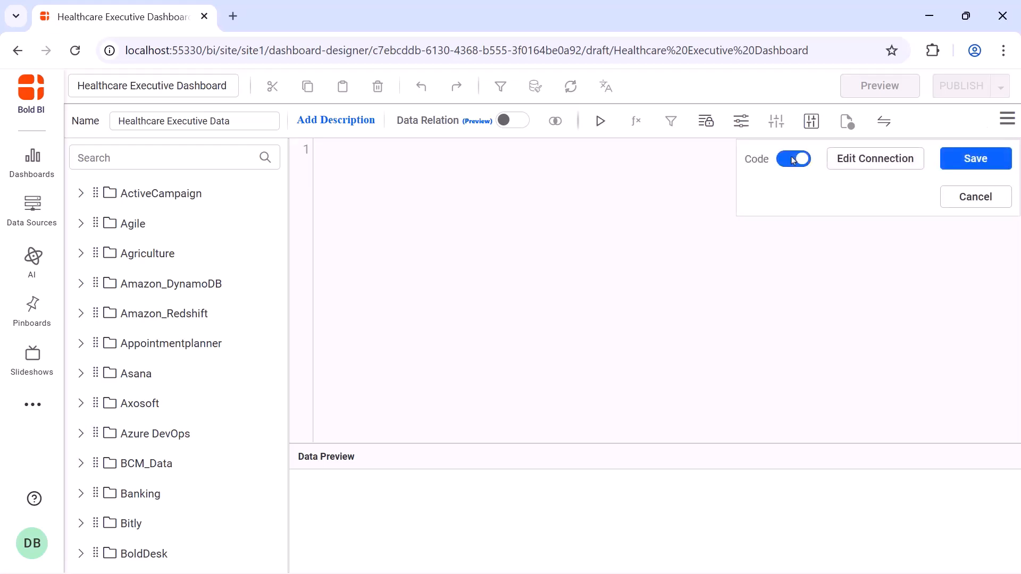
left_click(700, 158)
key("ctrl+v")
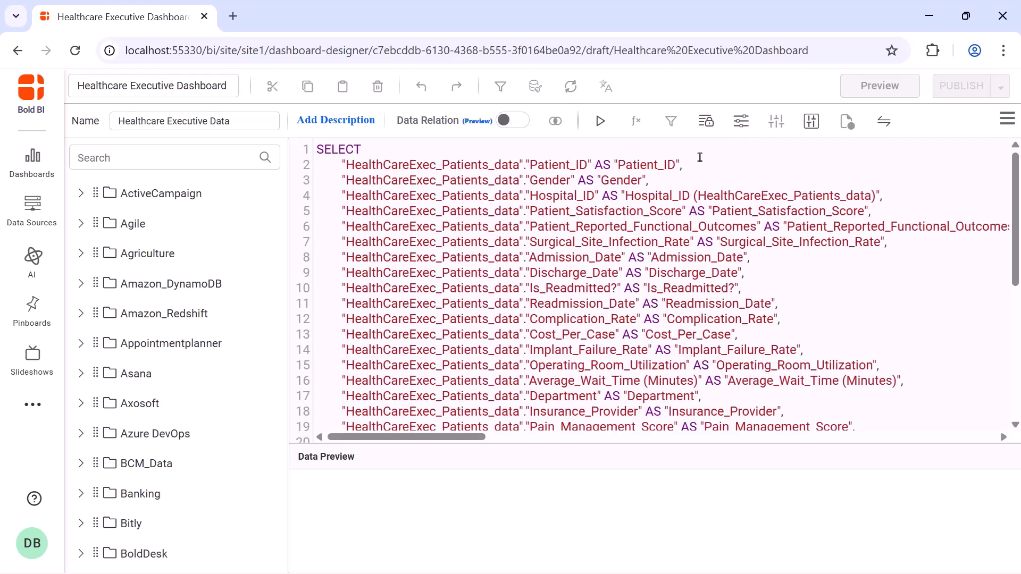
Run the query, save the data source, and collapse the data sources panel
left_click(601, 122)
left_click(531, 385)
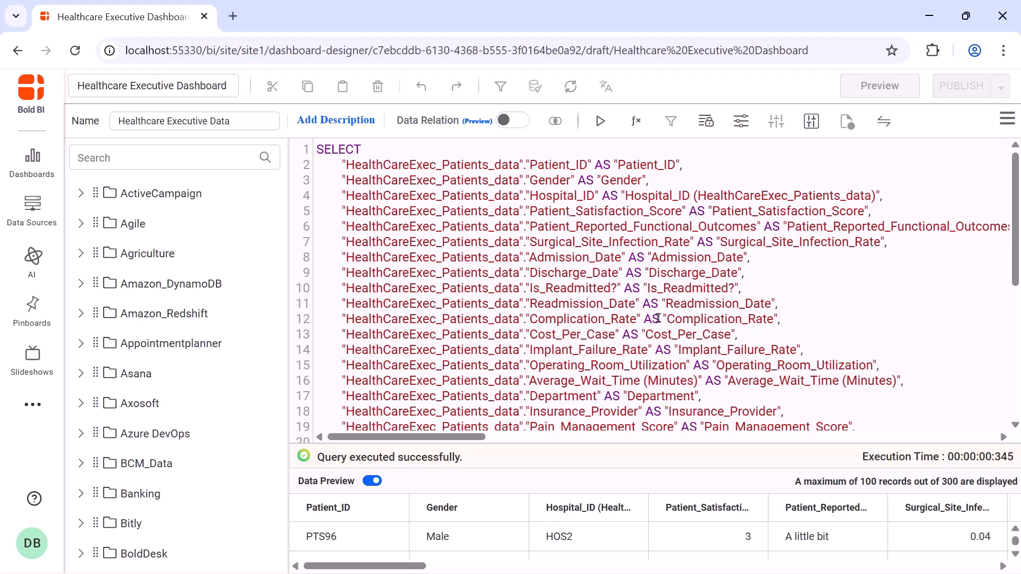
left_click(1007, 119)
left_click(981, 158)
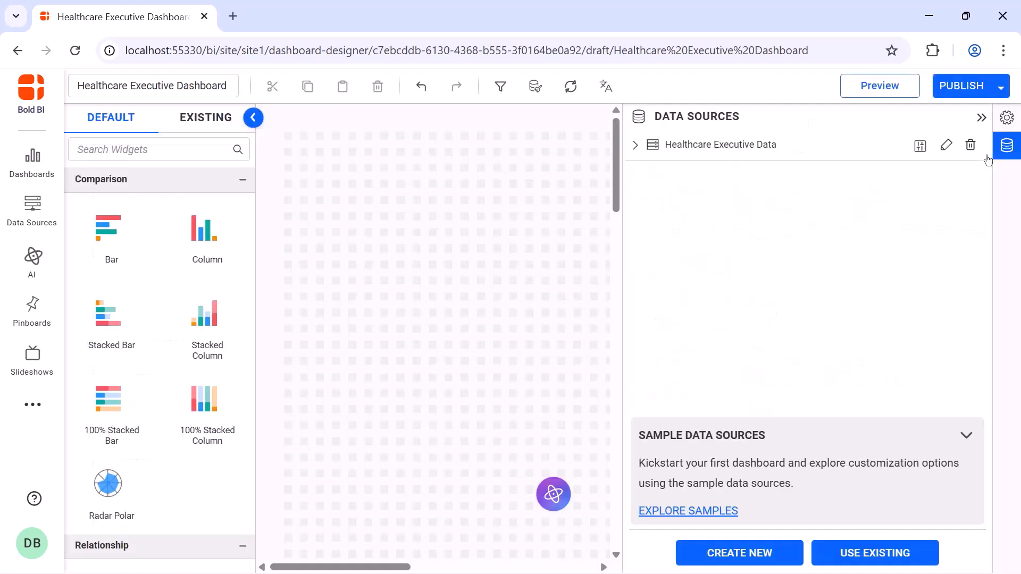
left_click(981, 118)
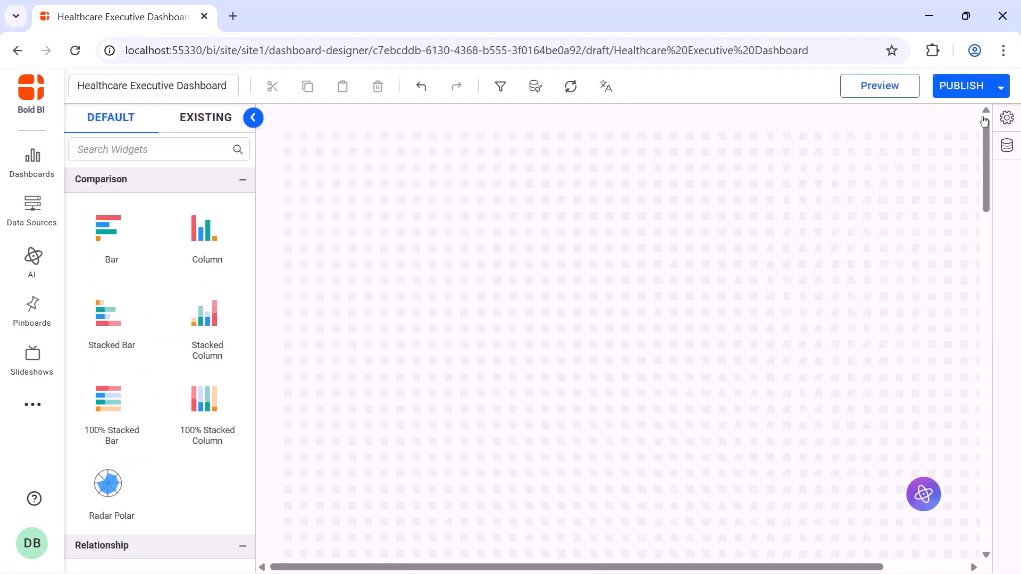
Search the widgets for combo and place a Combo Box widget at the canvas's top-left corner
left_click(225, 149)
type("combo")
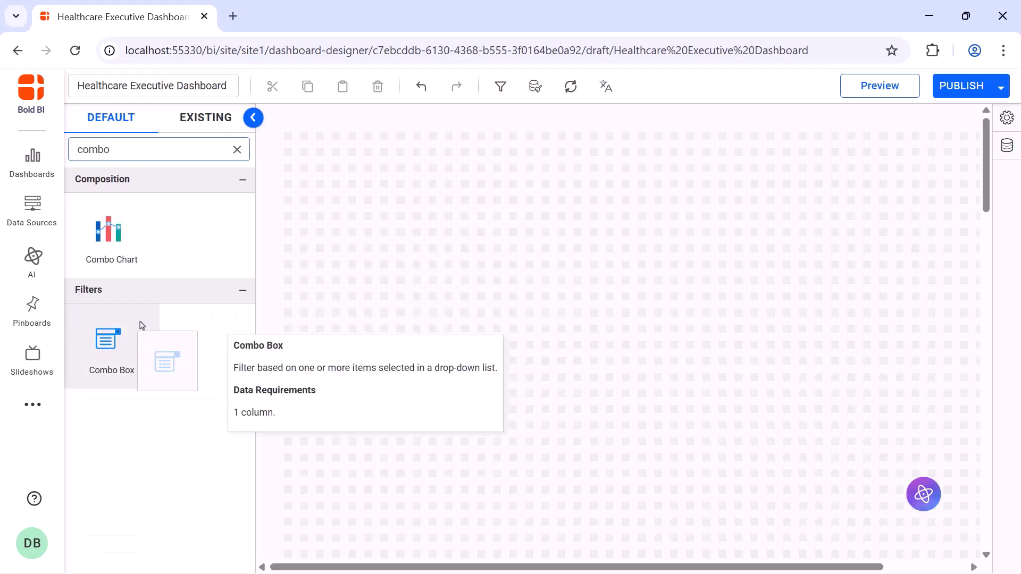
left_click_drag(142, 326, 451, 182)
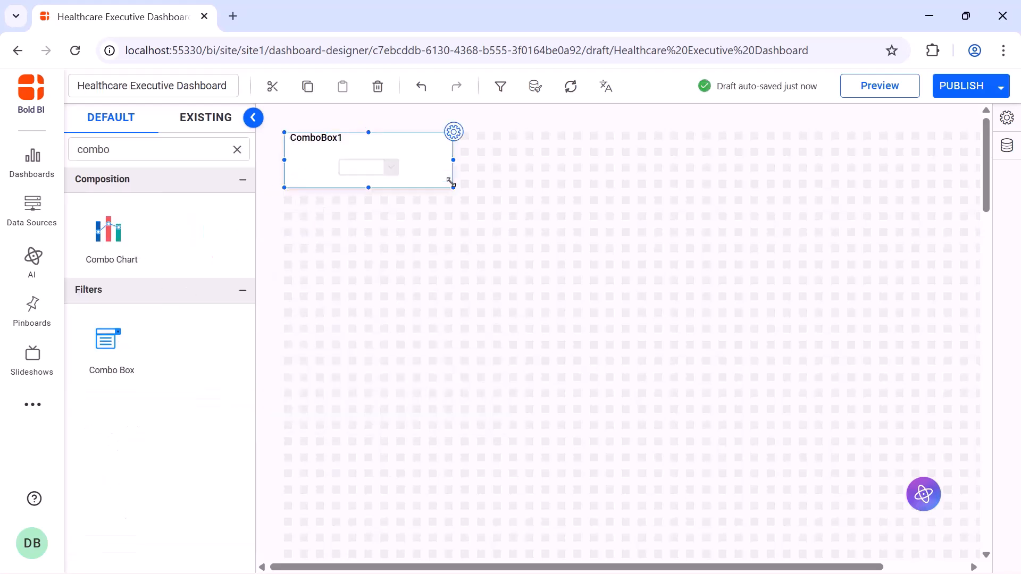
Rename the combo box widget to Department in its properties
left_click(453, 132)
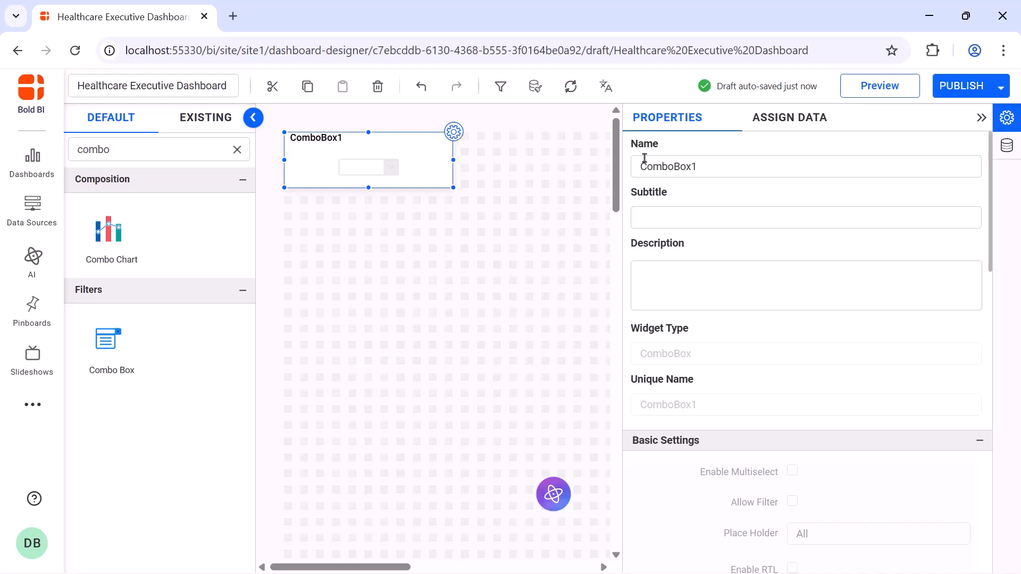
left_click(721, 167)
key("ctrl+a")
key("BackSpace")
type("Department")
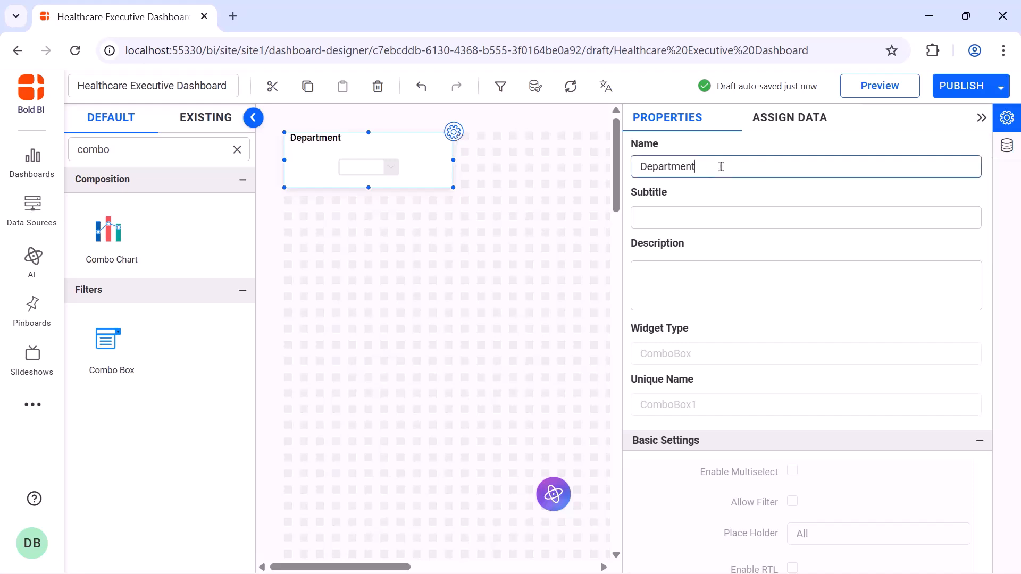
Assign the Department dimension to the combo box's Value field
left_click(790, 118)
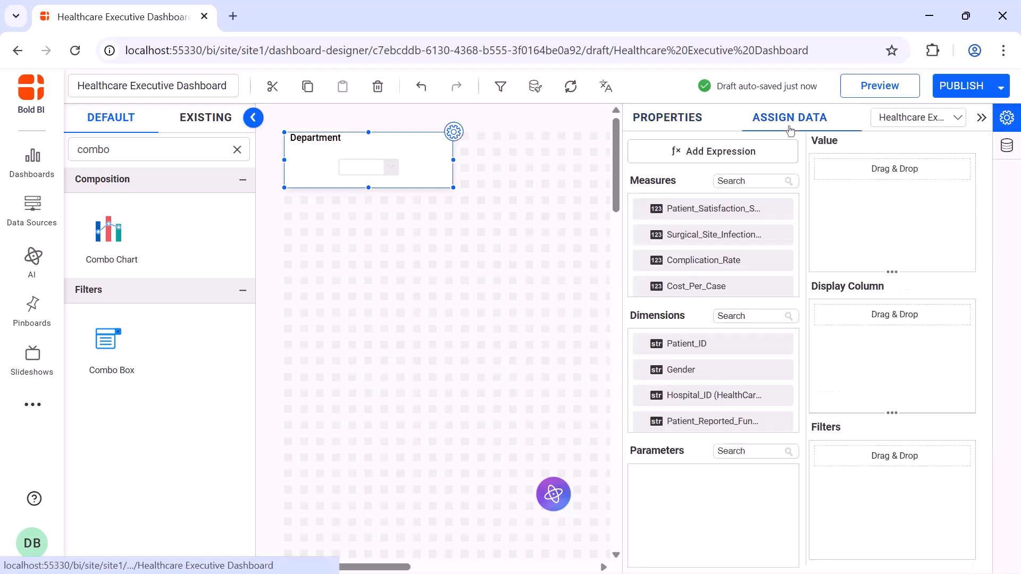
left_click(757, 315)
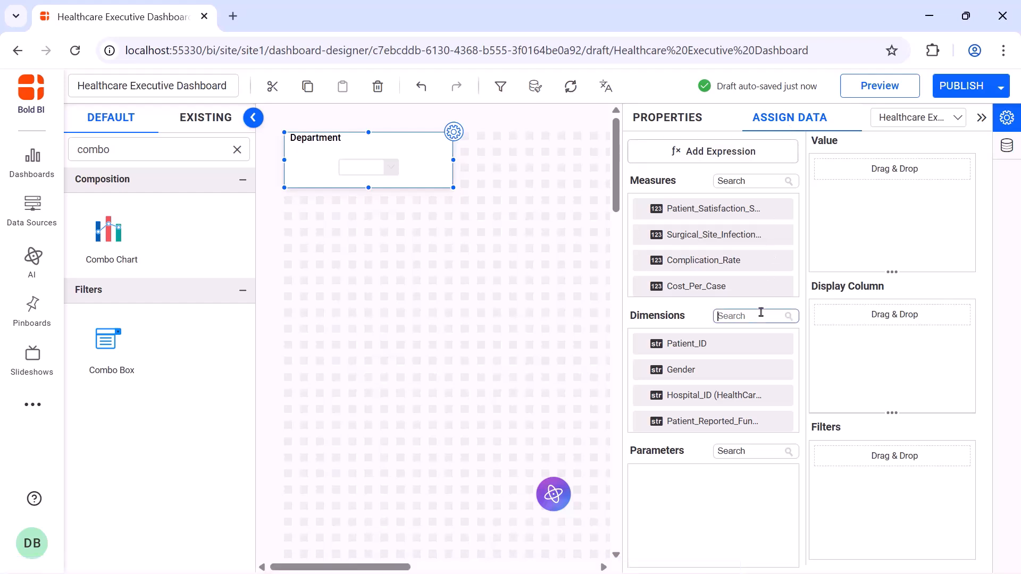
type("de")
left_click_drag(750, 367, 828, 226)
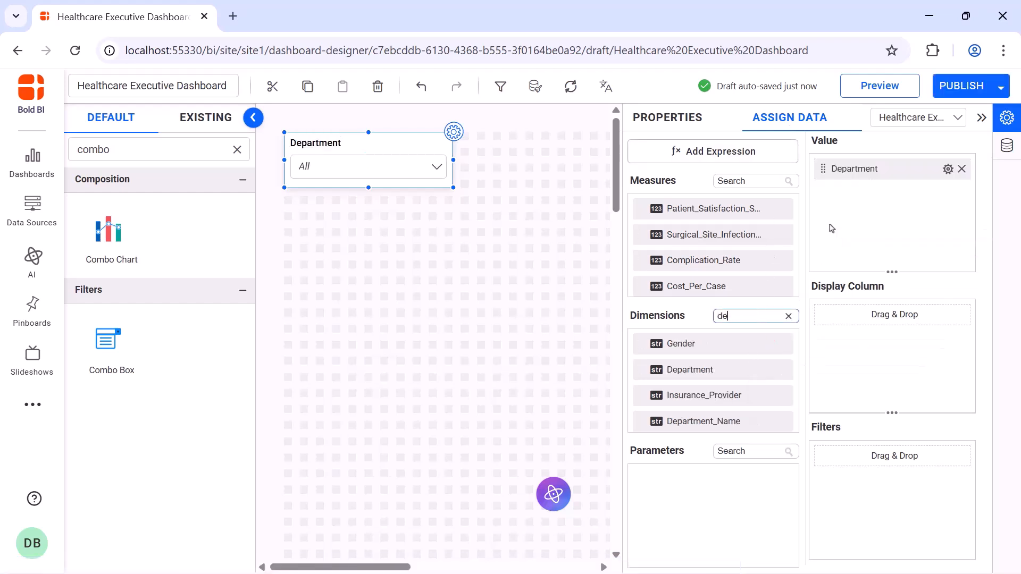
Create an expression named ImageDropDown with the pasted CONCAT image-HTML formula using Department_Link and Department_Name
left_click(776, 158)
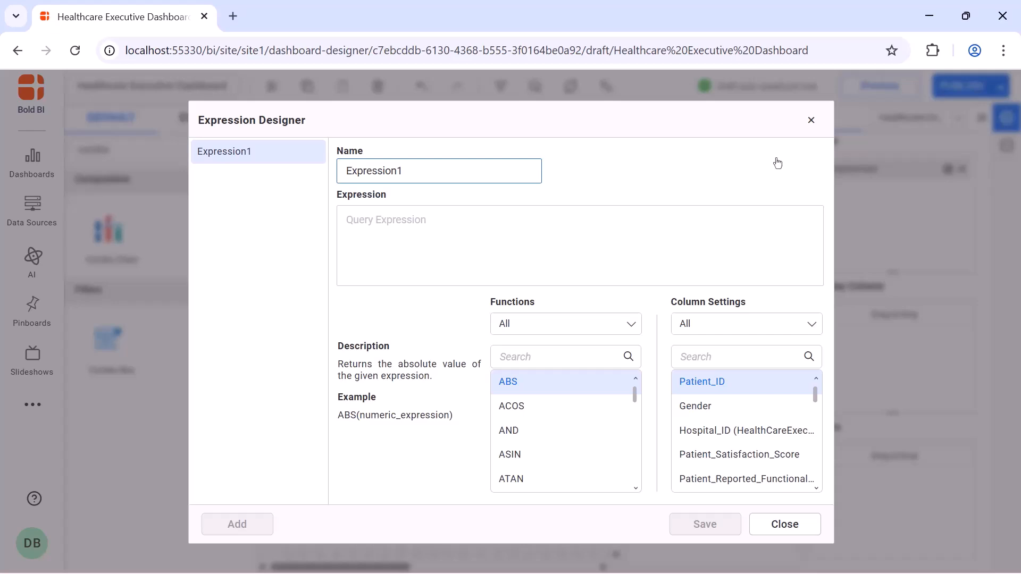
double_click(488, 163)
key("BackSpace")
type("ImageDropDown")
left_click(487, 222)
type("CONCAT('<div style=\"float: left;margin-right: 10px;\"><img src=', [Department_Link], ' alt=', [Department_Name], ' style=\"width:20px;height: 18px;\"></div>', [Department_Name])")
left_click(690, 524)
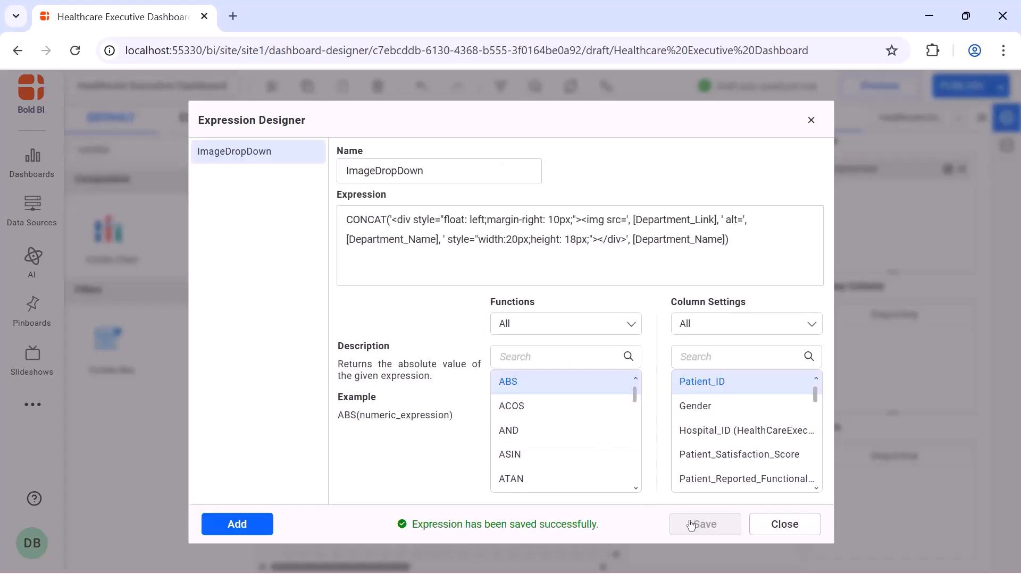
left_click(811, 120)
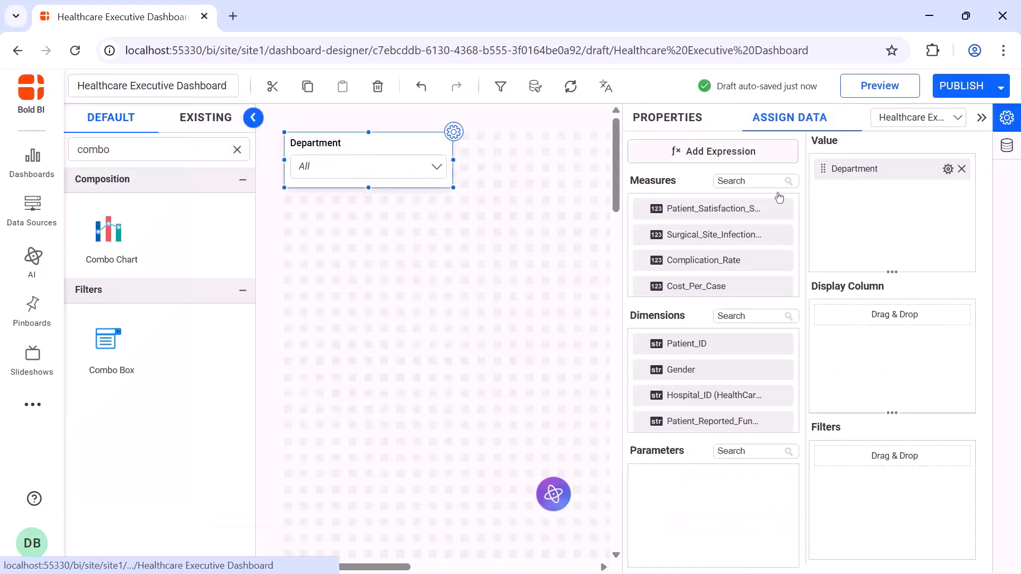
Assign the ImageDropDown expression to the combo box's Display Column
left_click(758, 316)
type("im")
left_click_drag(750, 344, 825, 349)
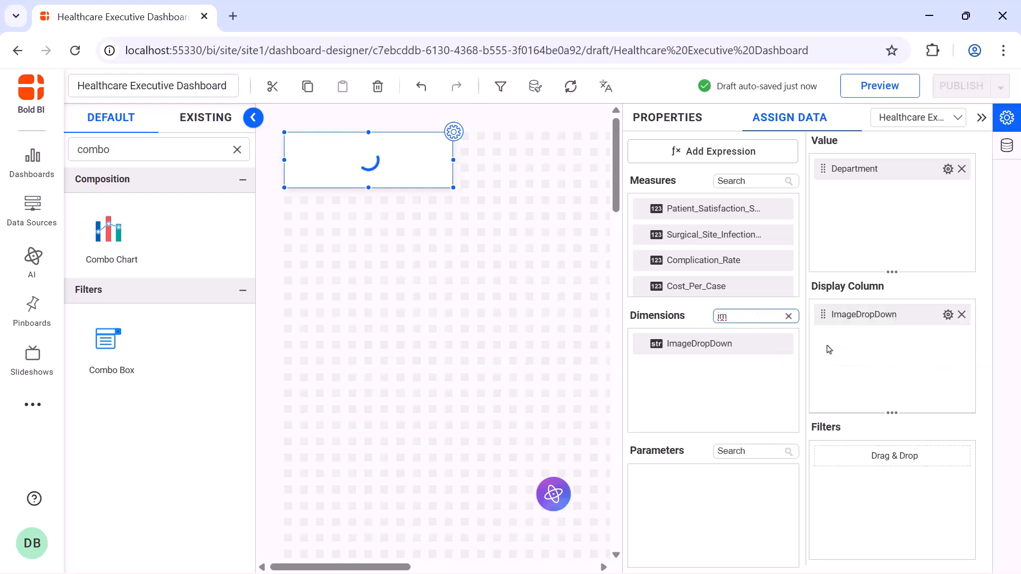
Enable multiselect for the Department combo box
left_click(690, 116)
scroll(790, 196, "down", 5)
left_click(792, 194)
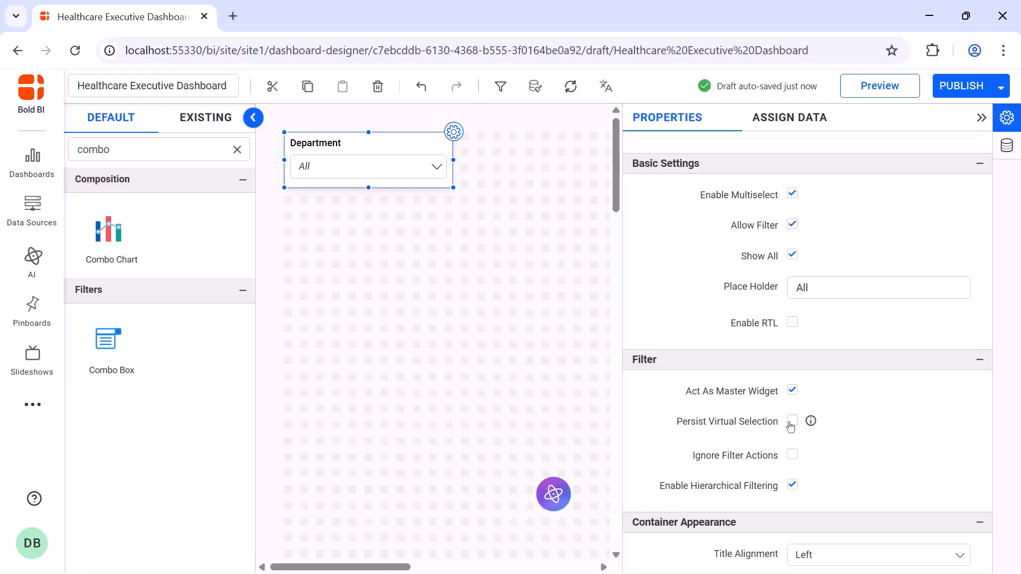
Turn off title auto font size and set the combo box's title font size to 16
scroll(791, 372, "down", 6)
left_click(793, 262)
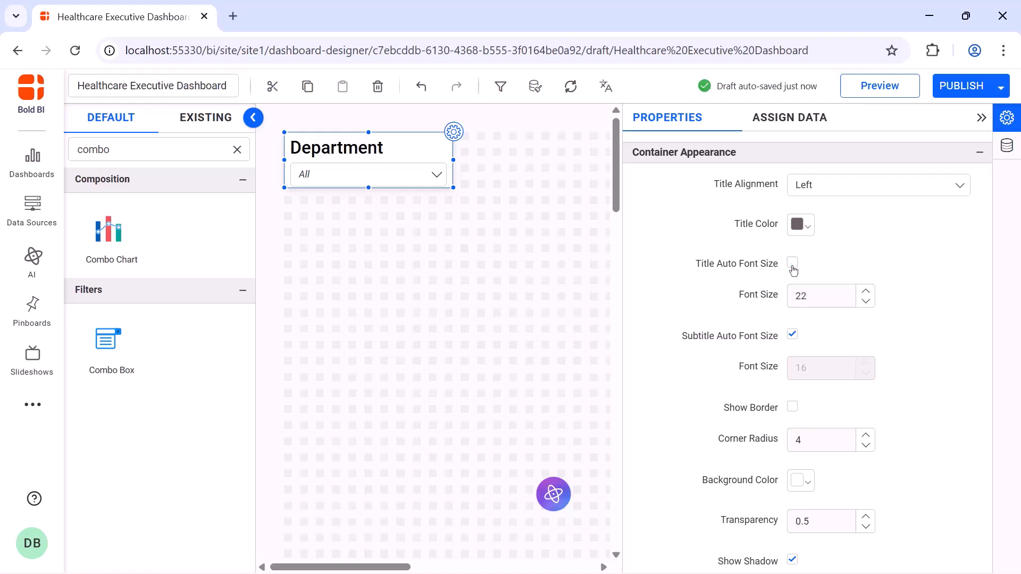
double_click(814, 295)
key("BackSpace")
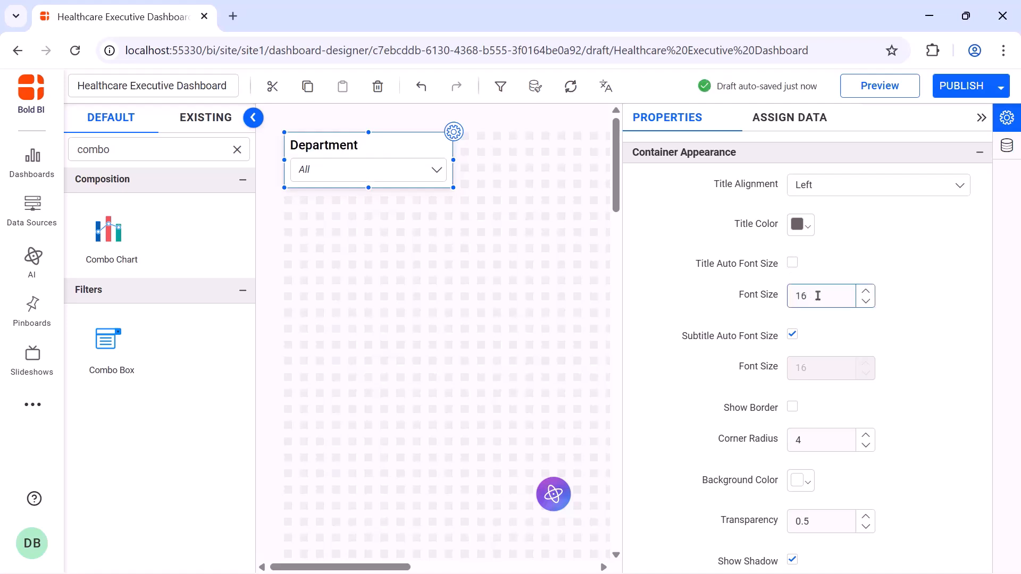
Add a Date Picker widget beside the Department filter and widen it
left_click(981, 117)
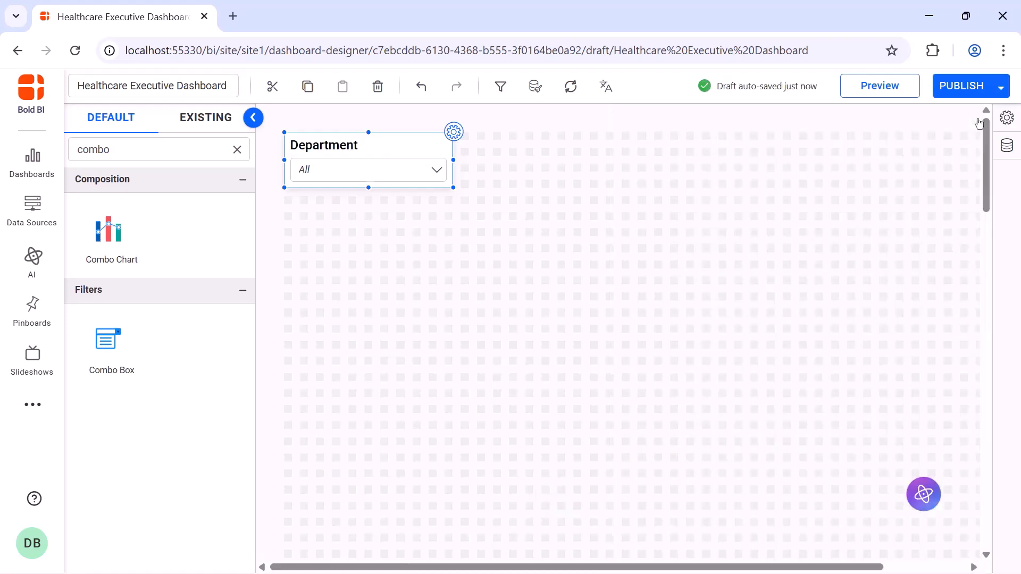
left_click(237, 150)
type("dat")
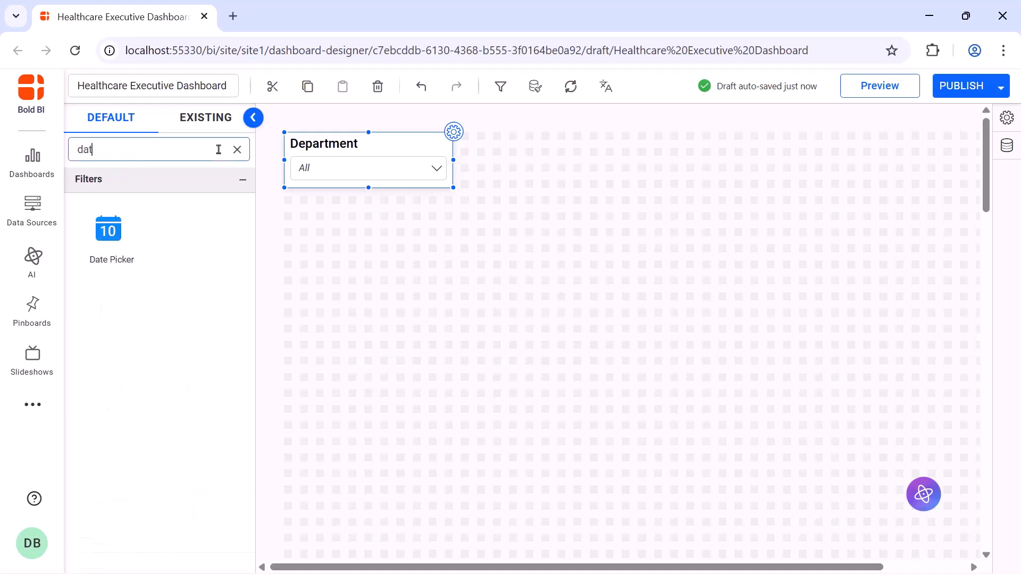
left_click_drag(109, 230, 449, 139)
left_click_drag(549, 171, 626, 186)
Rename the date picker to Dates and assign Admission_Date to its Column field
left_click(632, 133)
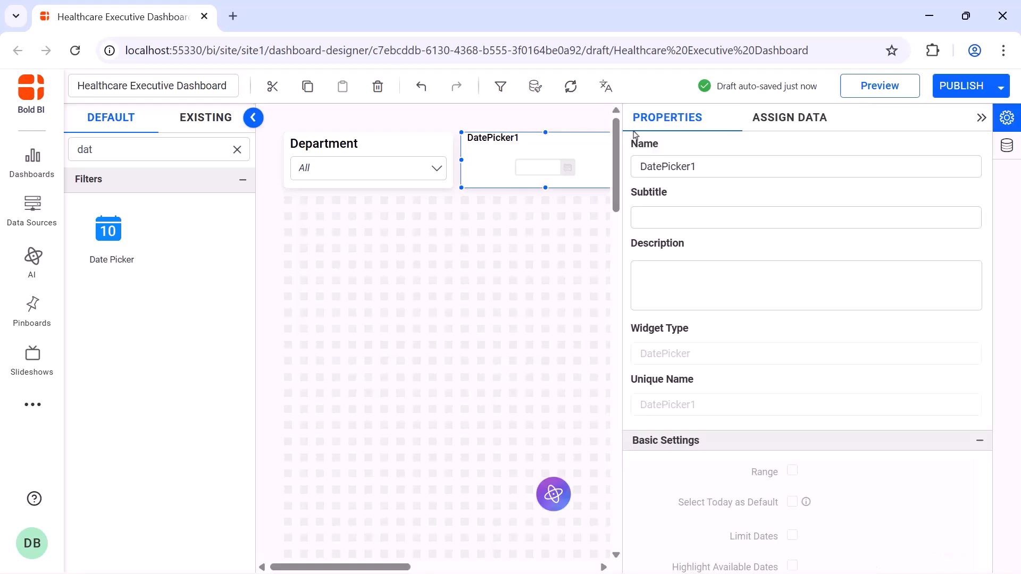
left_click(752, 164)
key("ctrl+a")
type("Dates")
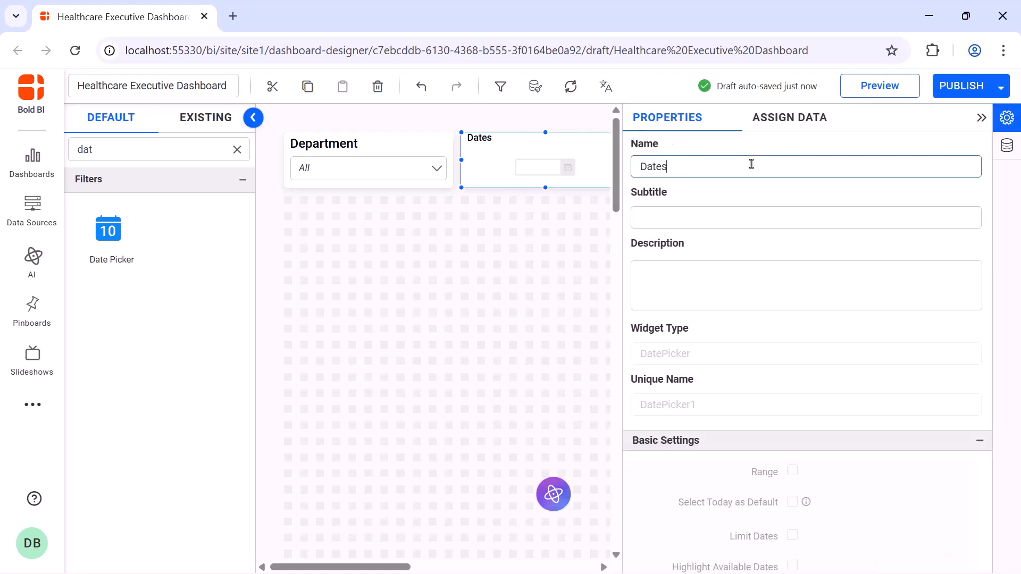
left_click(785, 118)
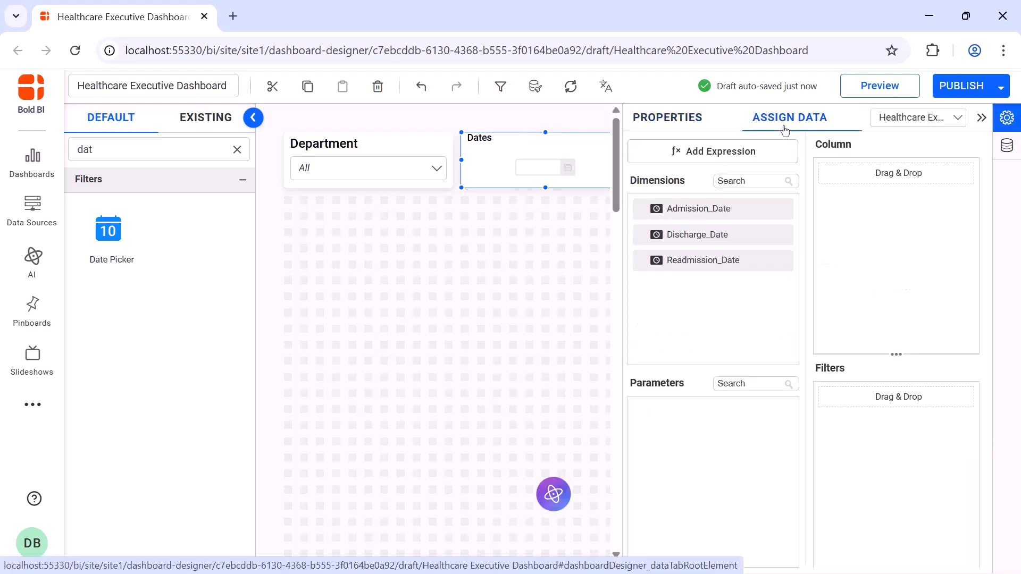
left_click_drag(743, 213, 825, 216)
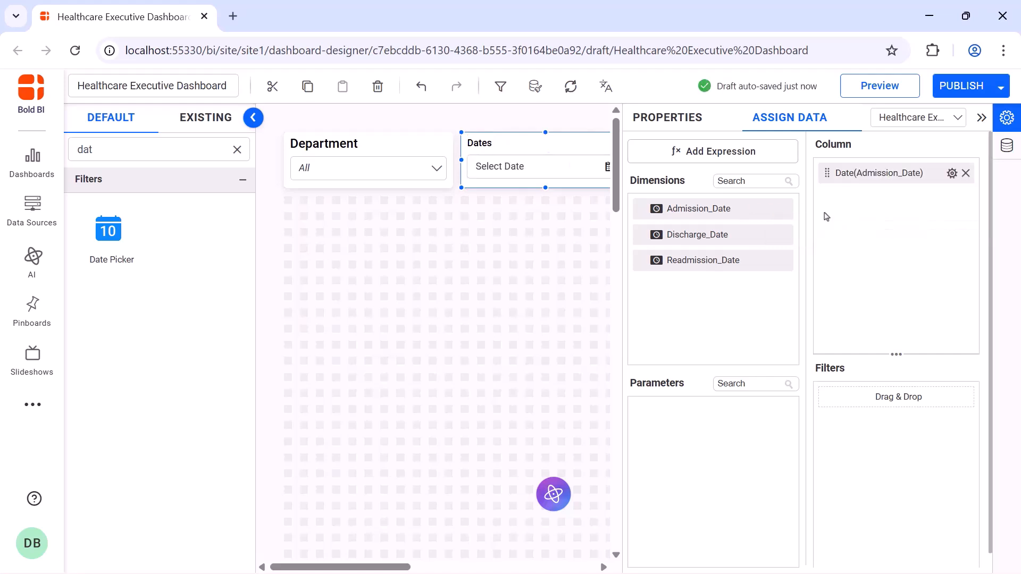
Enable range selection for the Dates picker in its properties
left_click(670, 118)
scroll(791, 214, "down", 5)
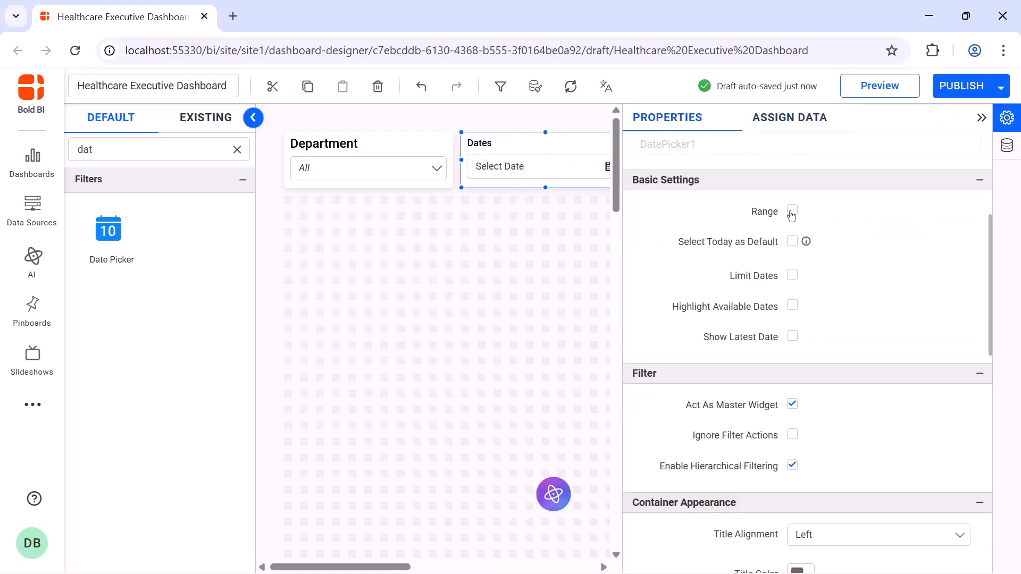
left_click(792, 212)
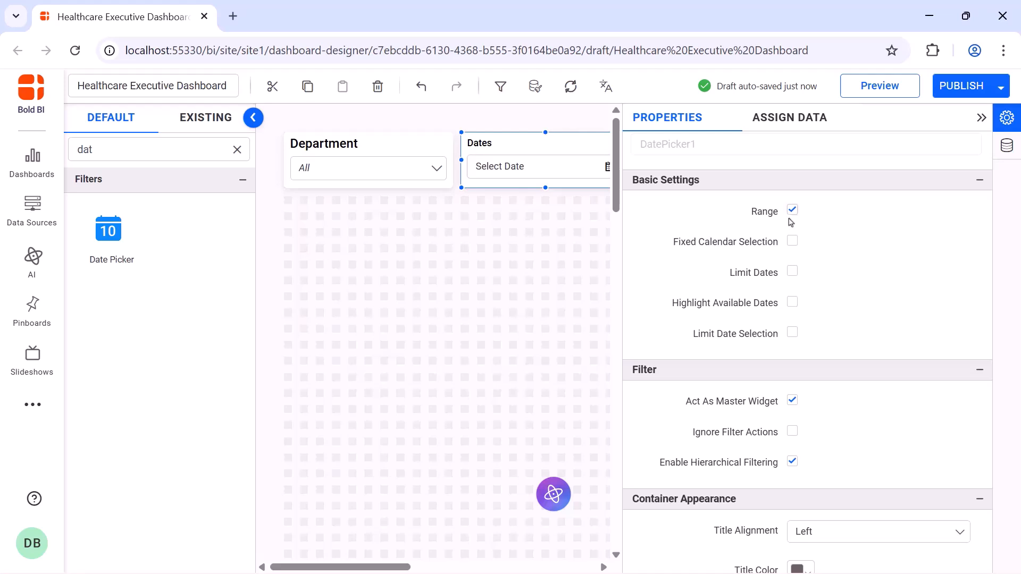
left_click(792, 273)
Turn off title auto font size for the Dates picker and set its title font size to 16
scroll(792, 286, "down", 6)
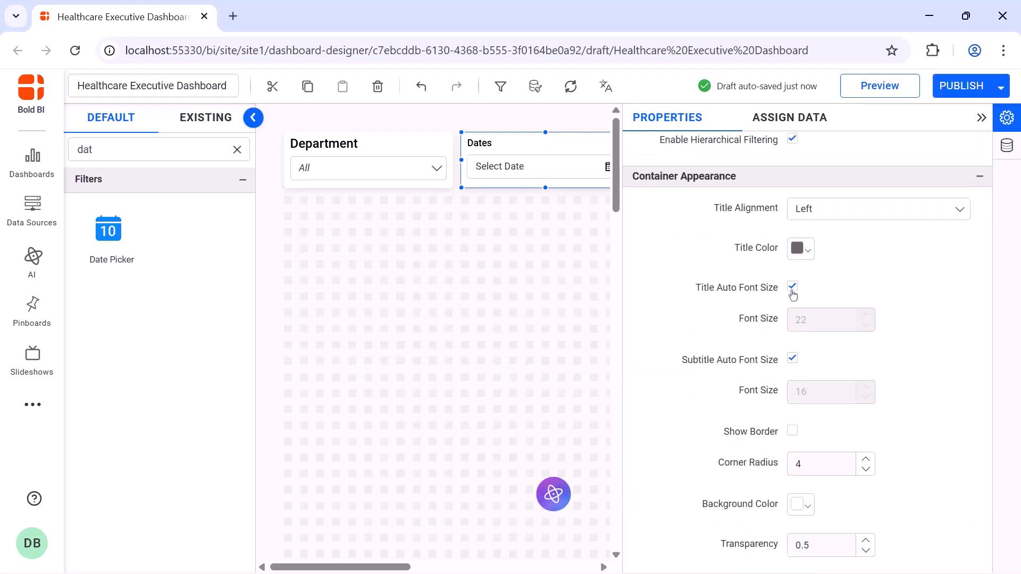
left_click(792, 290)
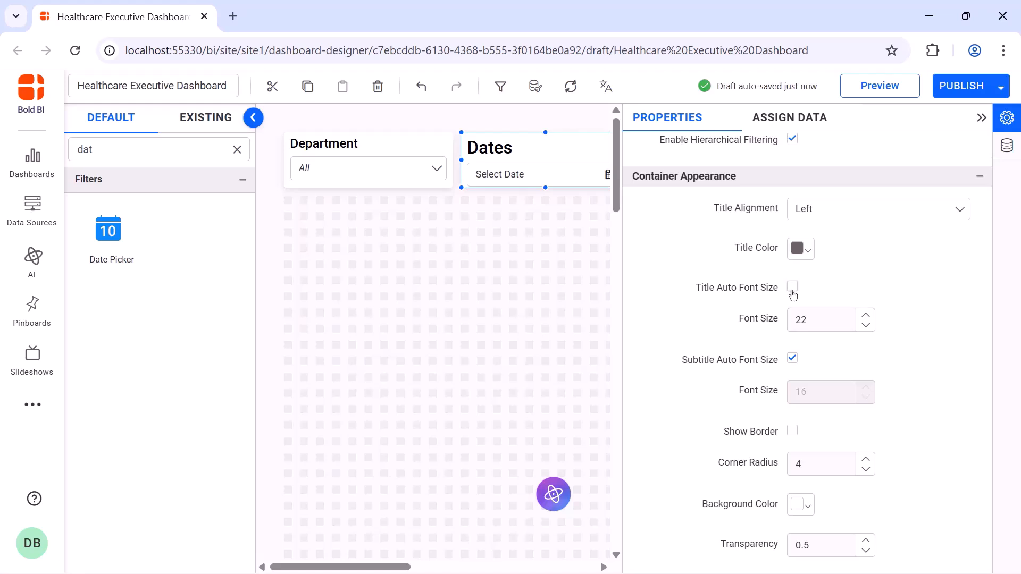
double_click(807, 318)
type("16")
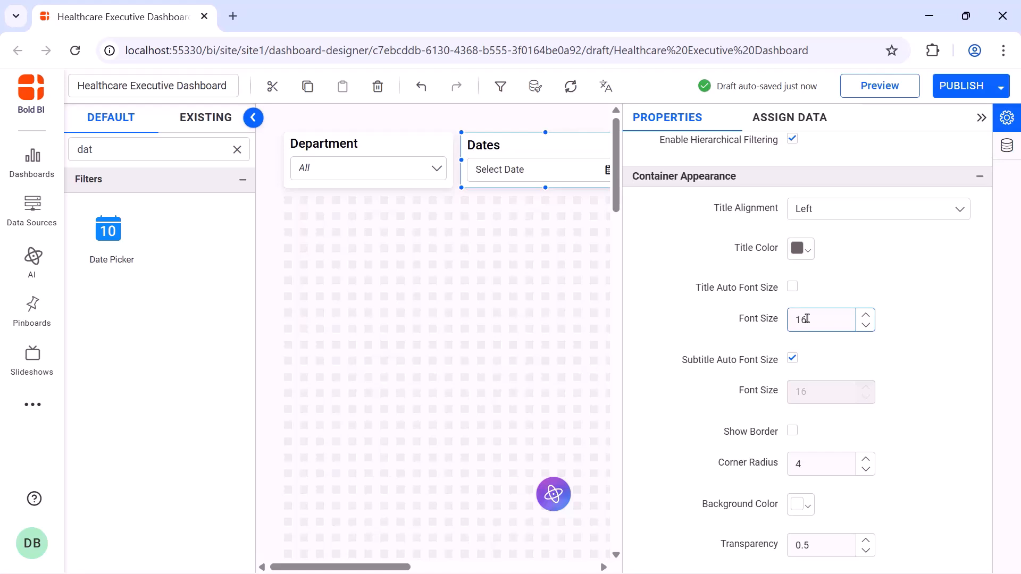
Add a Number Card widget below the Department filter and widen it
left_click(981, 117)
left_click(237, 149)
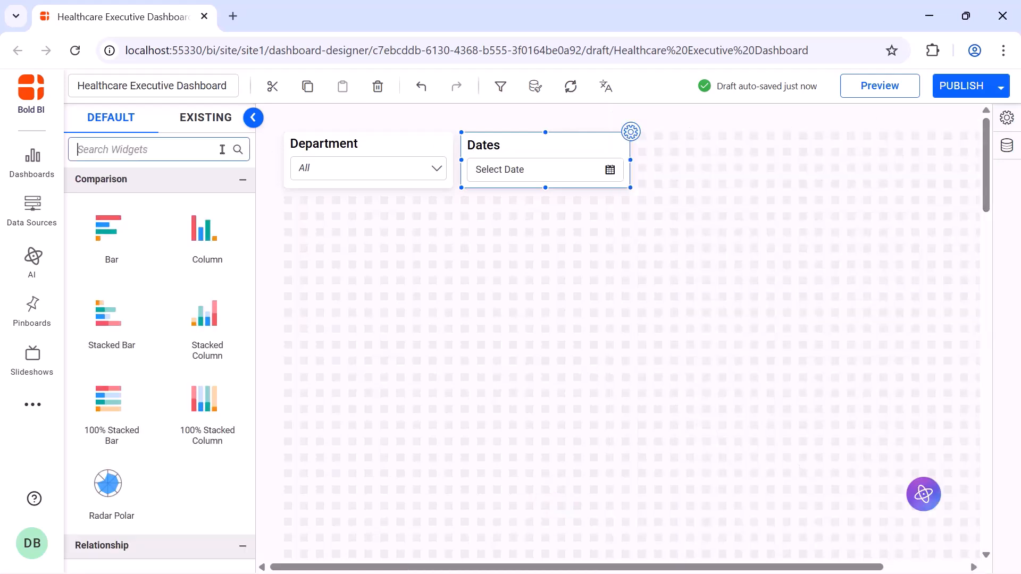
type("num")
left_click_drag(109, 229, 291, 202)
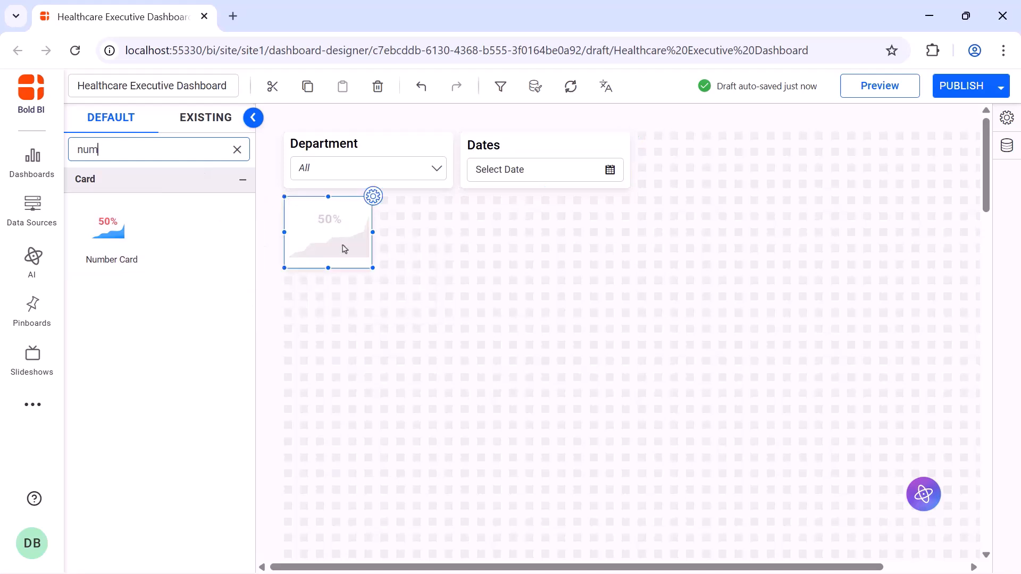
left_click_drag(373, 268, 450, 264)
Rename the number card to Avg. Staff Turnover Rate
left_click(454, 197)
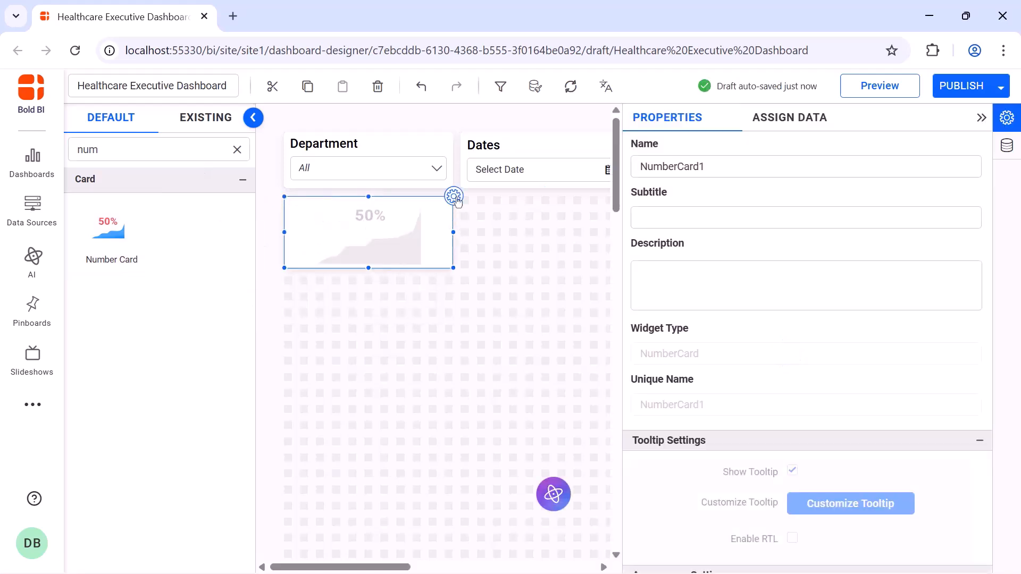
left_click(734, 165)
key("ctrl+a")
key("BackSpace")
type("Avg. Staff Turnover Rate")
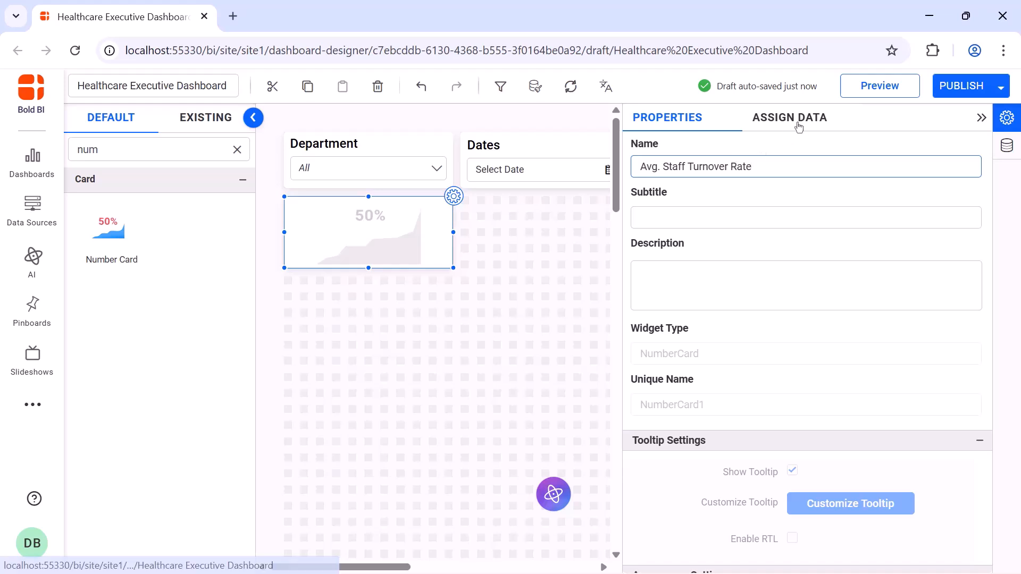
Assign the Turnover_Rate measure to the number card's Measure field
left_click(799, 127)
left_click(764, 181)
type("tu")
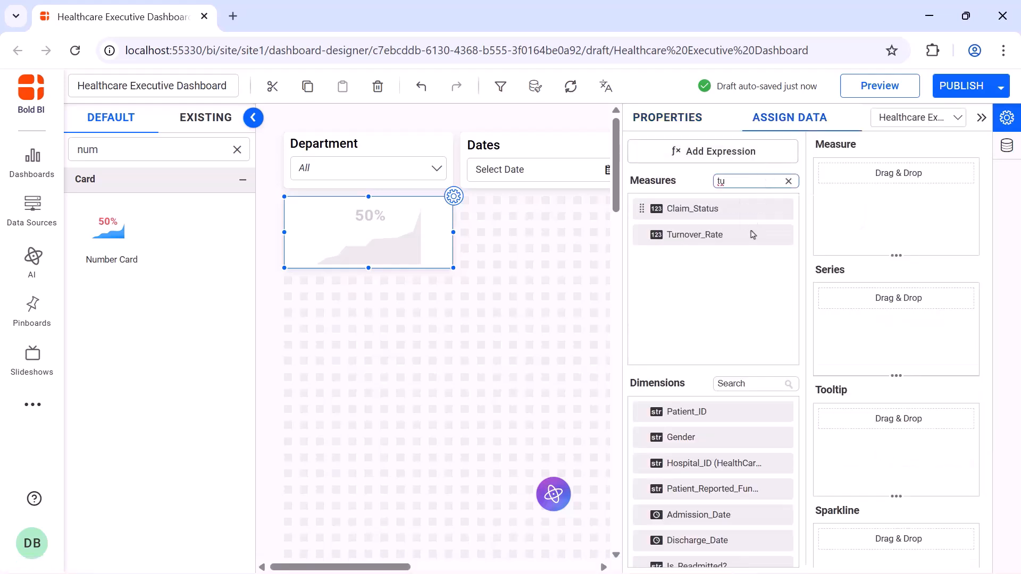
left_click_drag(694, 234, 833, 224)
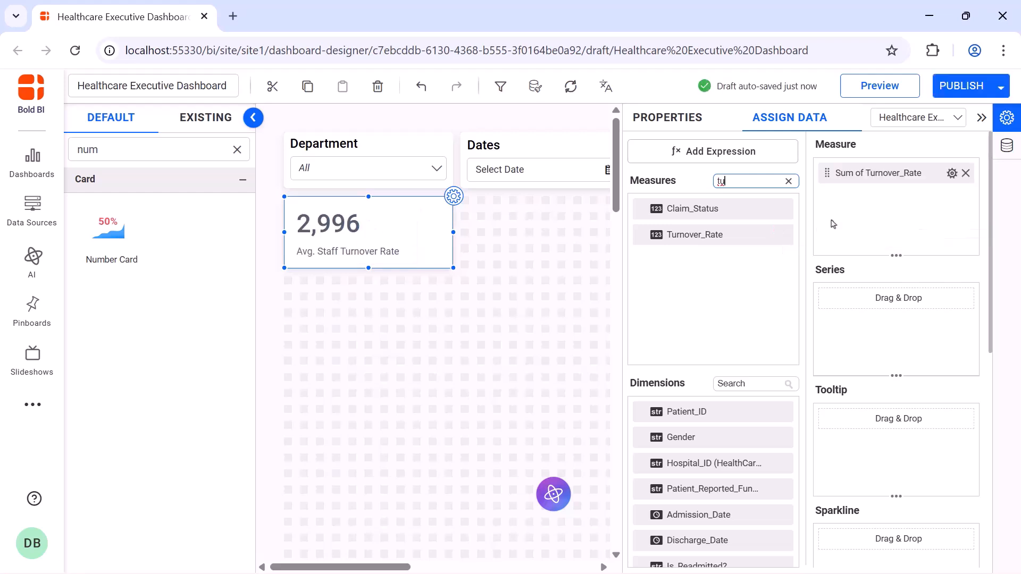
Set the Turnover_Rate aggregation to Avg and append a % suffix in its measure formatting
left_click(952, 173)
left_click(937, 268)
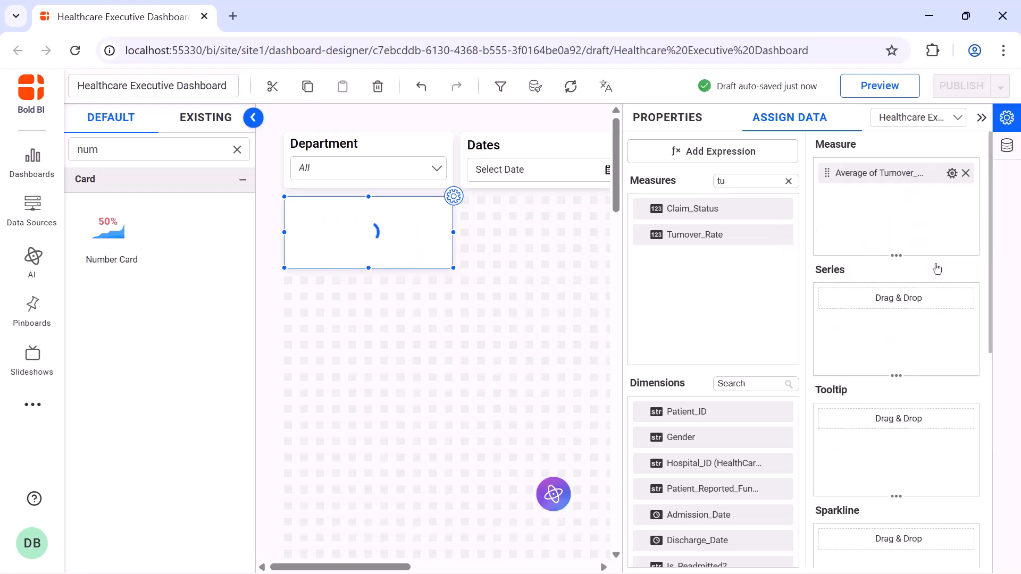
left_click(952, 172)
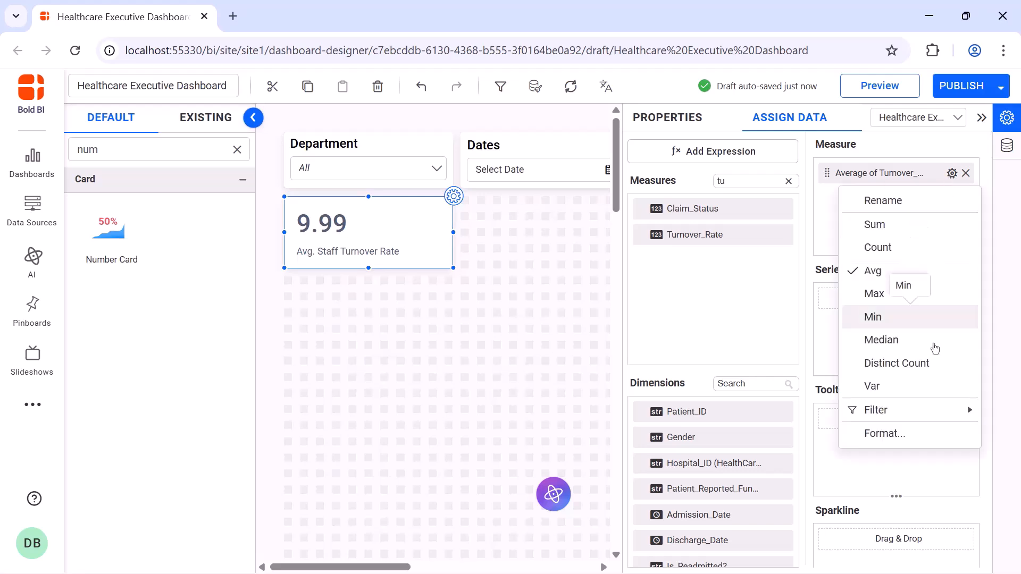
left_click(885, 433)
left_click(551, 450)
type("%")
left_click(620, 482)
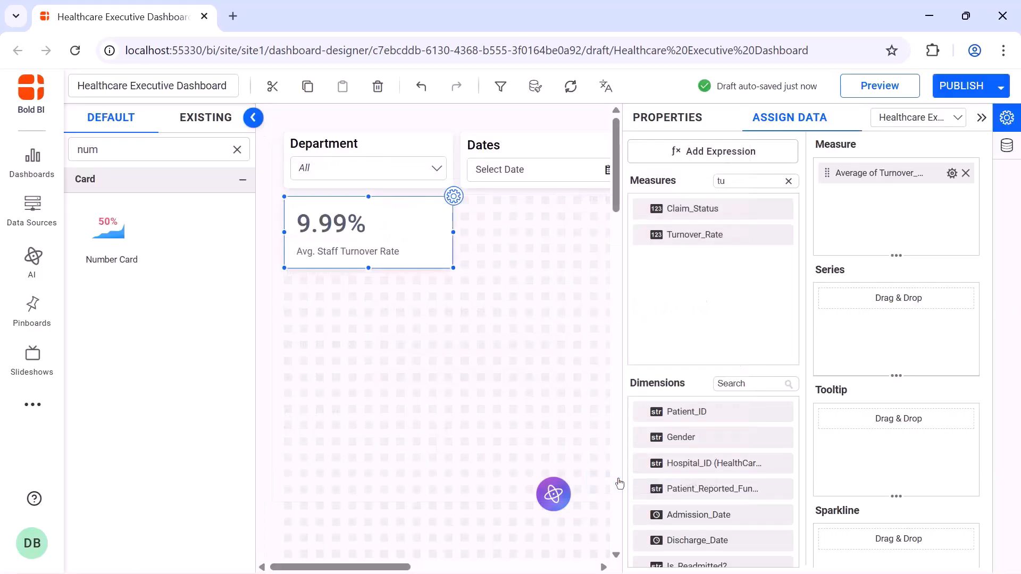
Set the number card's horizontal alignment to Center
left_click(668, 126)
scroll(879, 202, "down", 8)
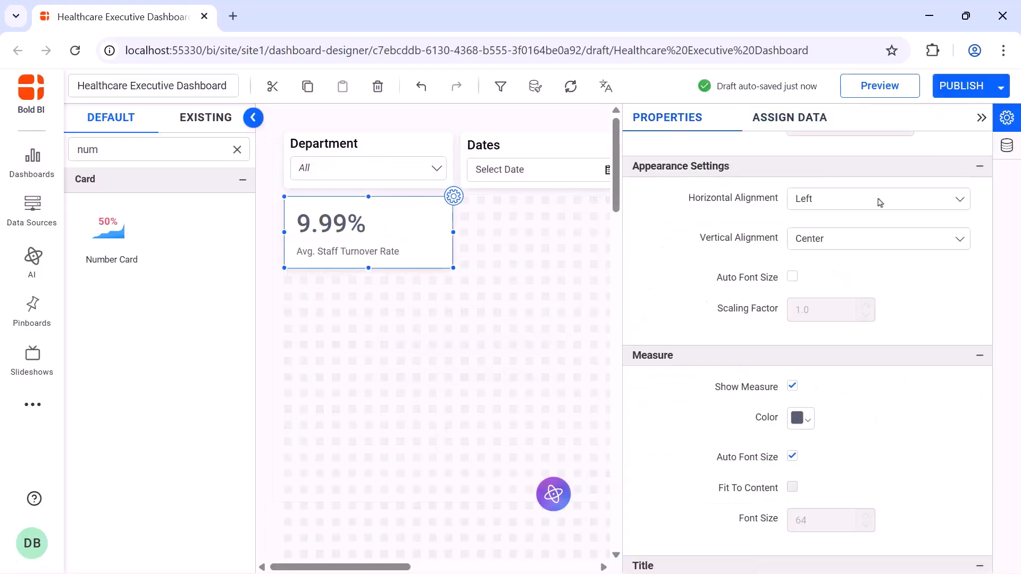
left_click(879, 203)
left_click(874, 247)
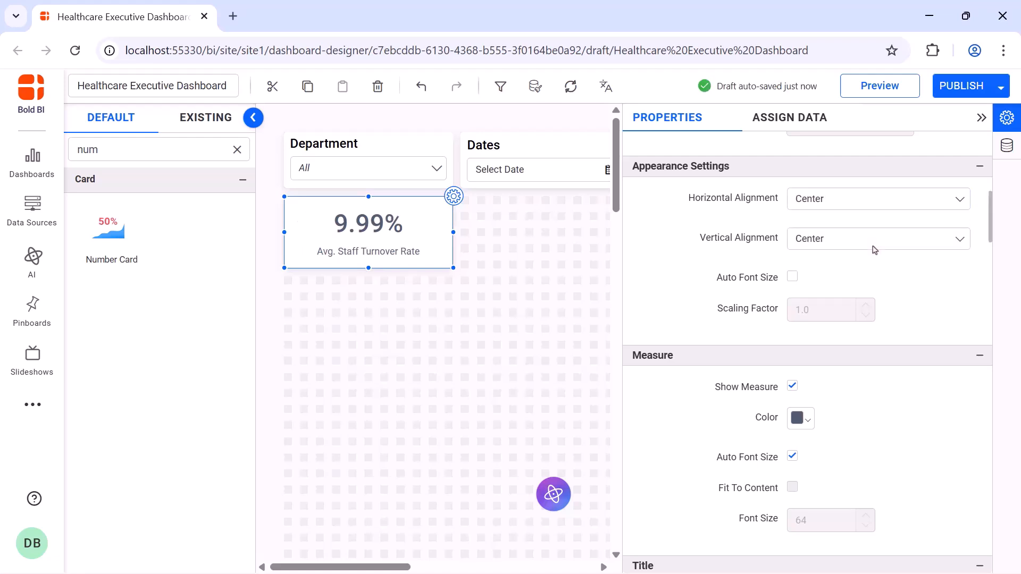
Turn off the measure's auto font size and set its font size to 24
left_click(793, 459)
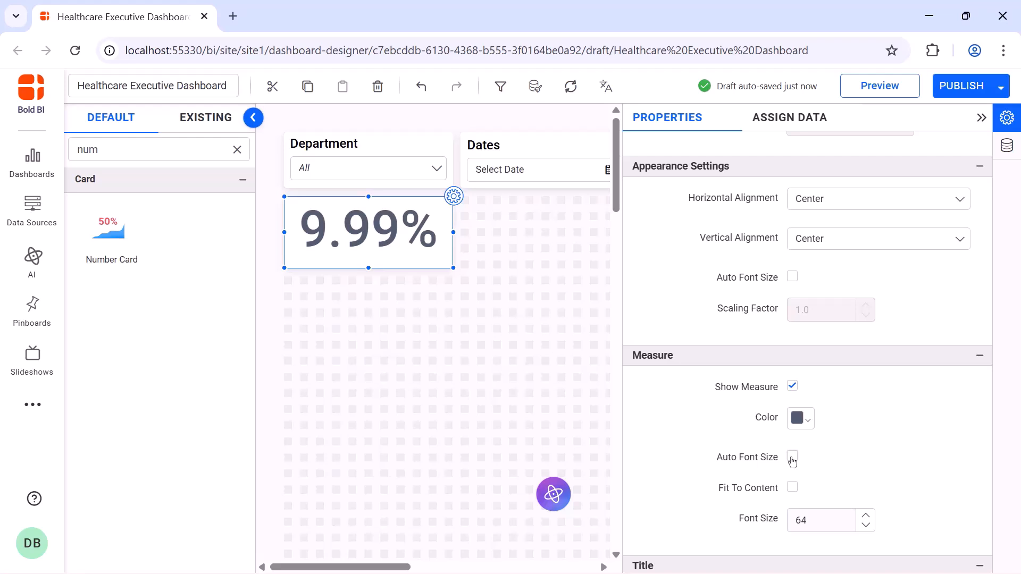
double_click(803, 520)
type("24")
Turn off the card title's auto font size and move the title position to Top
scroll(794, 325, "down", 8)
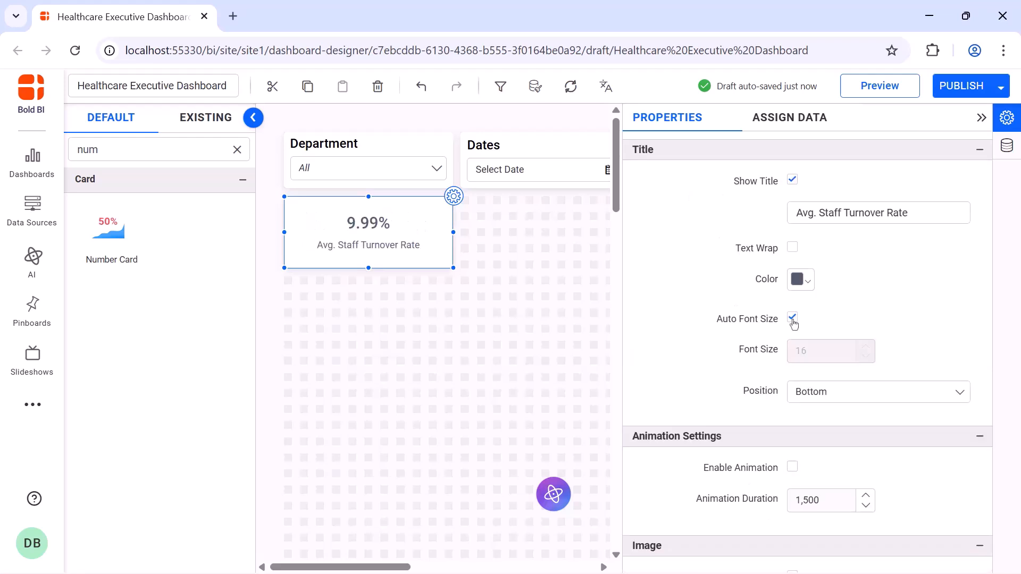
left_click(793, 319)
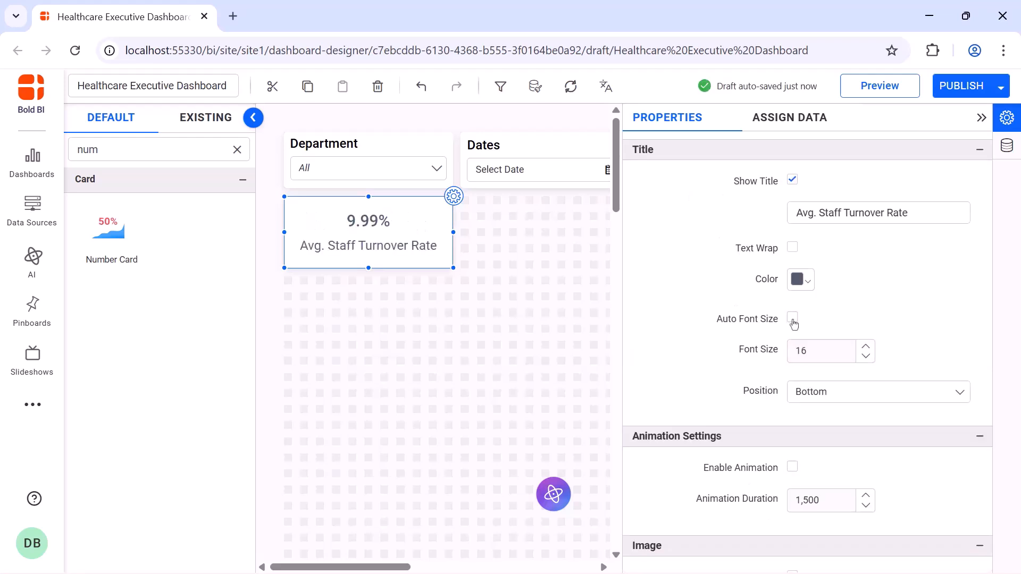
left_click(857, 397)
left_click(857, 415)
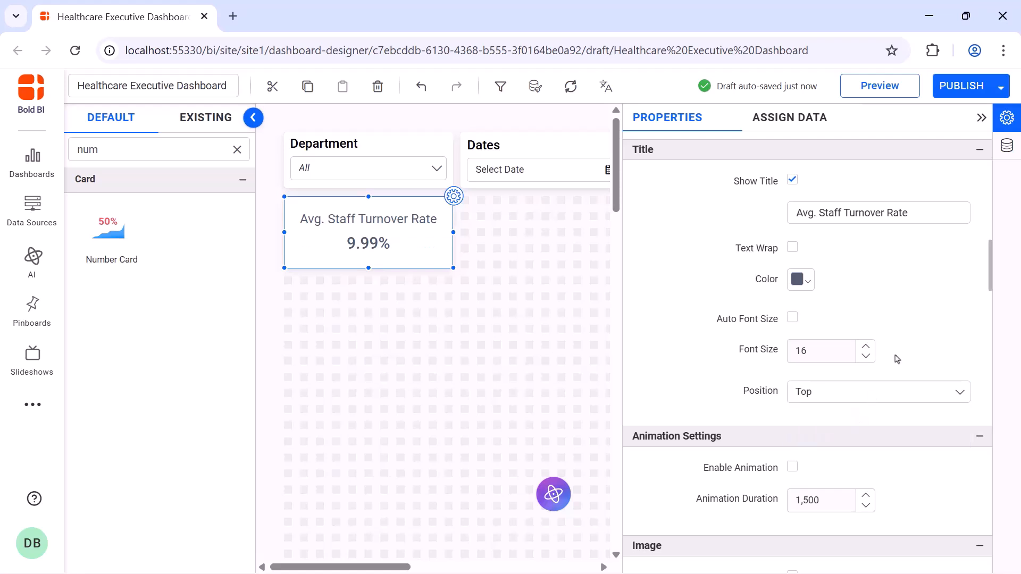
Add a second Number Card beside the first and name it Avg. Length of Stay
left_click(980, 118)
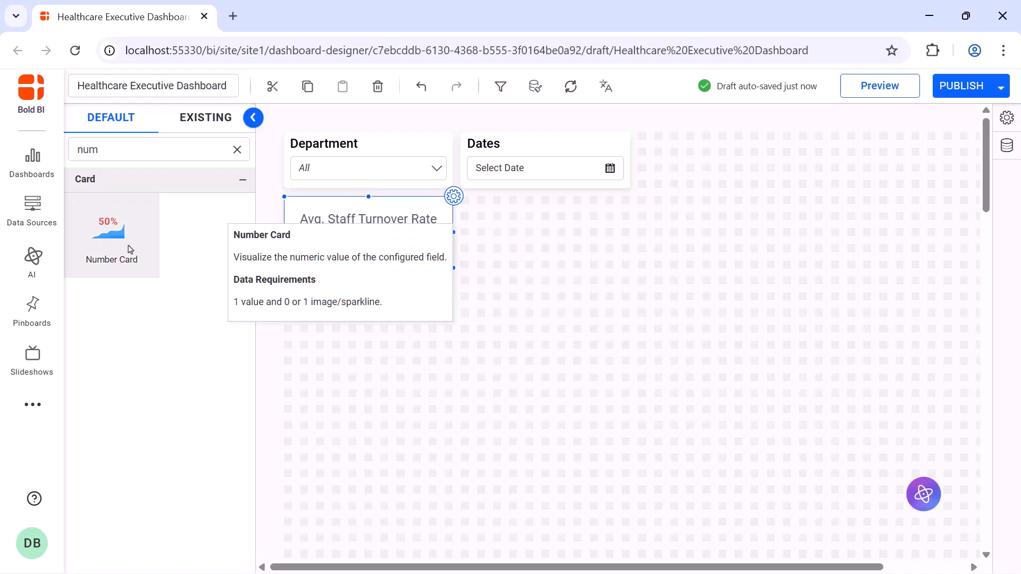
left_click_drag(130, 250, 627, 261)
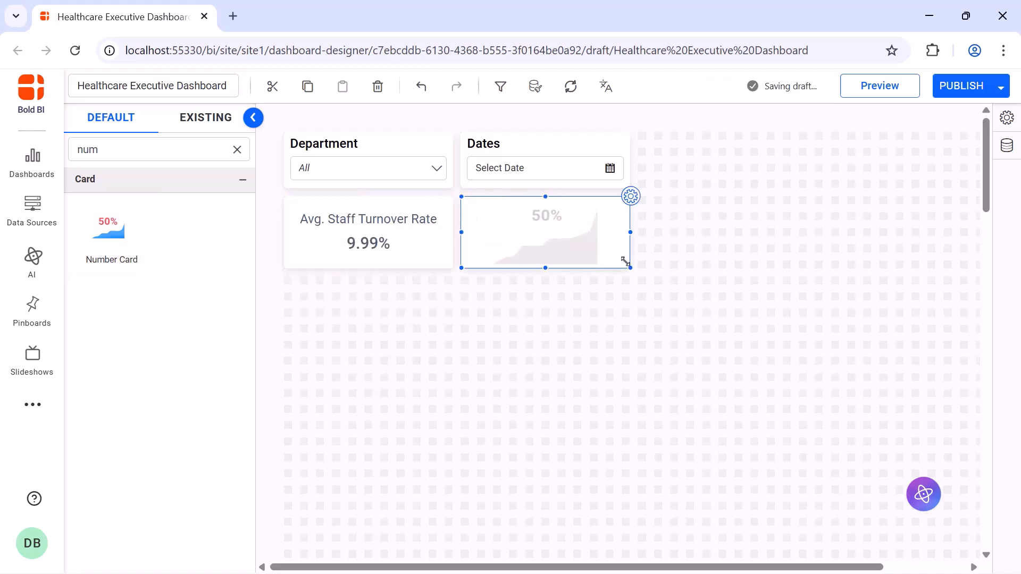
left_click(633, 201)
left_click(752, 169)
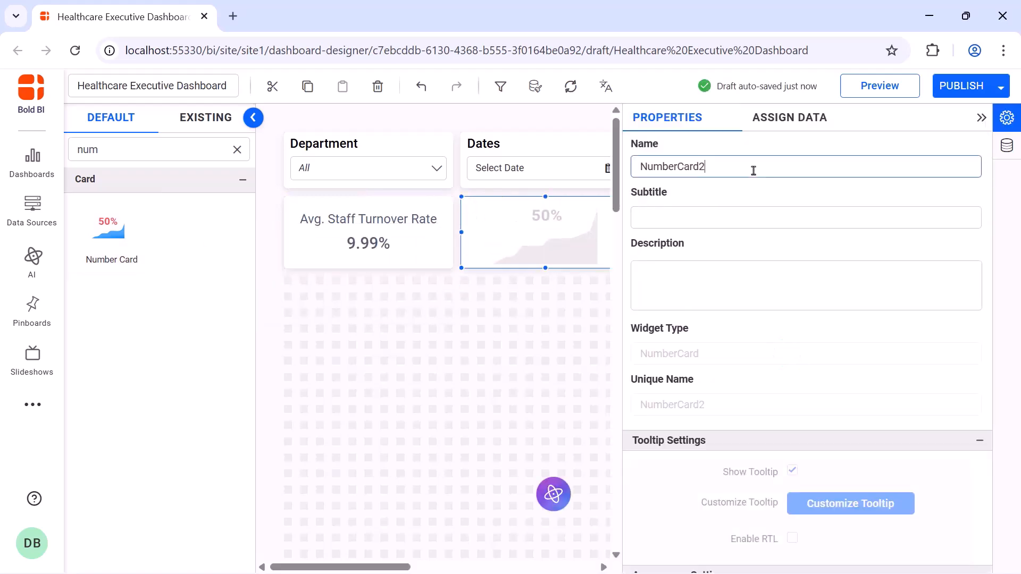
key("ctrl+a")
type("Avg. Length of Stay")
Create a LOS expression with DAYDIFF([Admission_Date],[Discharge_Date]) and save it
left_click(790, 118)
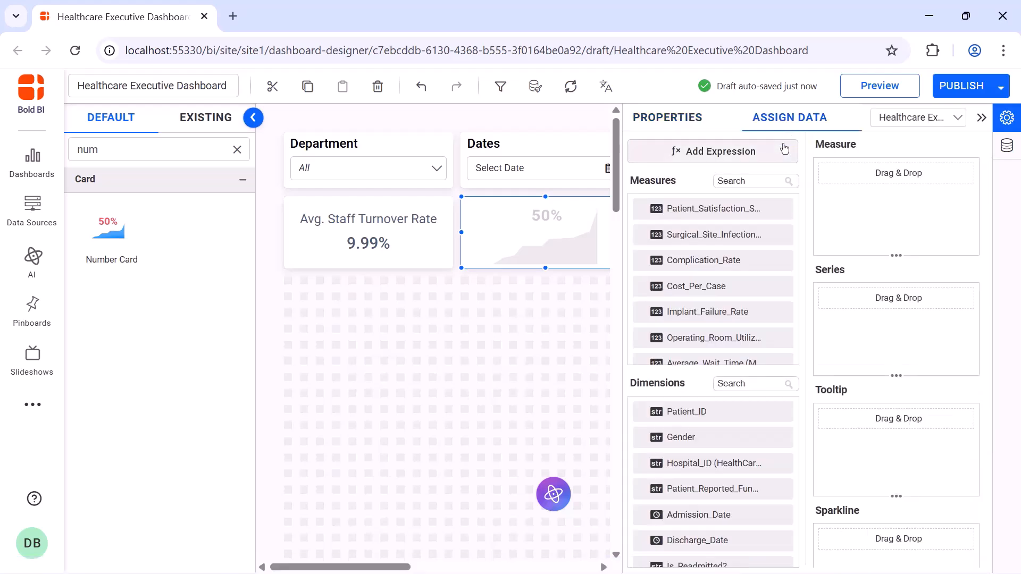
left_click(781, 149)
left_click(237, 524)
double_click(435, 170)
type("LOS")
left_click(423, 220)
type("DAYDIFF([Admission_Date],[Discharge_Date])")
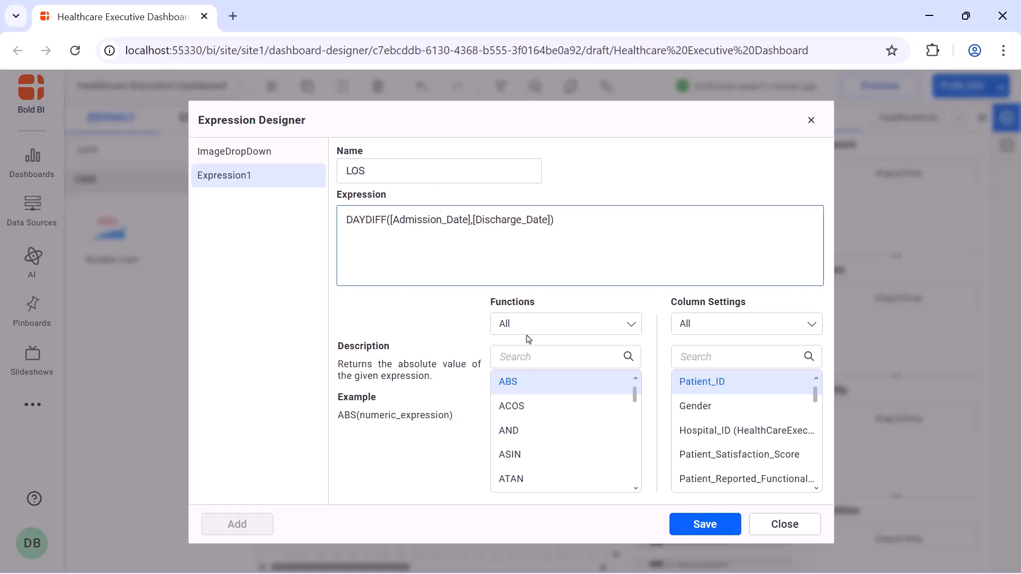
left_click(708, 524)
left_click(811, 120)
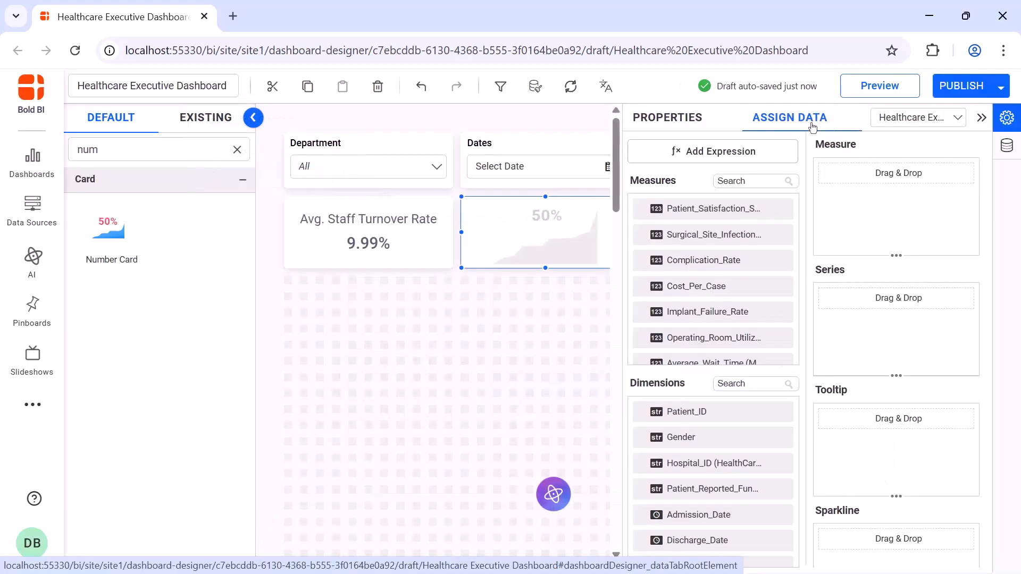
Assign the LOS measure to the second number card's Measure field
left_click(776, 179)
type("lo")
left_click_drag(774, 211, 833, 202)
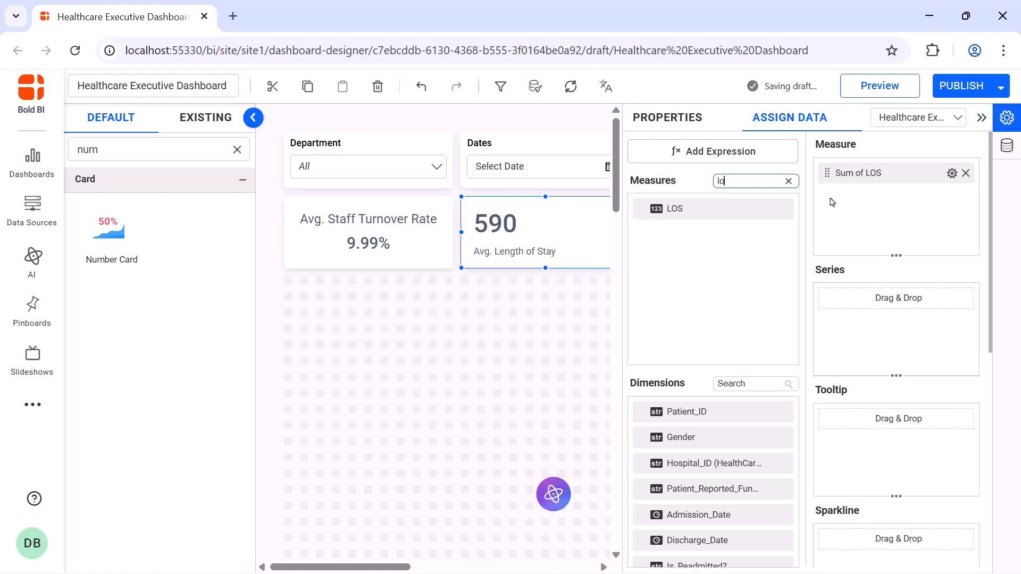
Set the LOS aggregation to Avg and append Day(s) as right text in its measure formatting
left_click(952, 173)
left_click(951, 269)
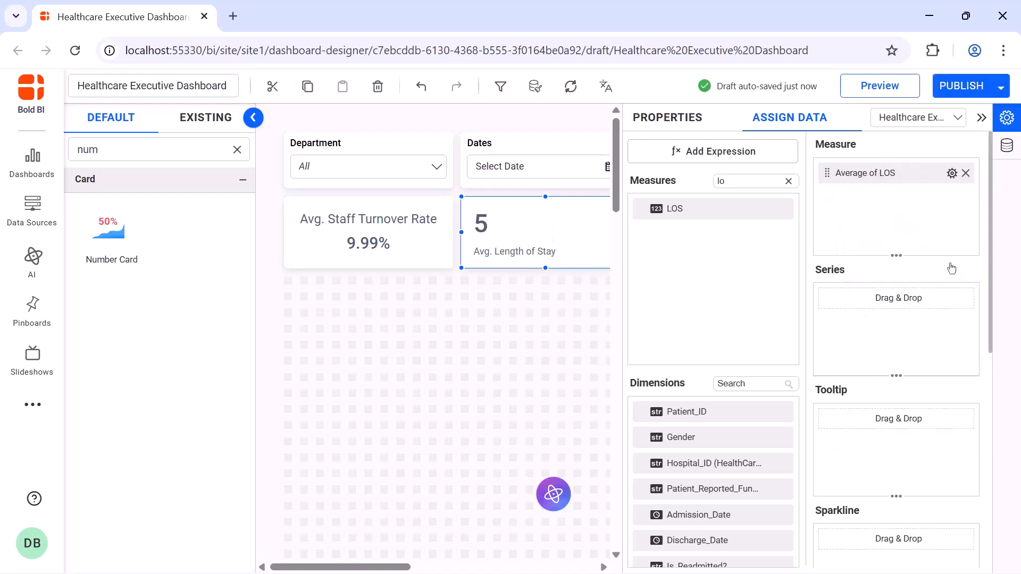
left_click(952, 173)
left_click(949, 432)
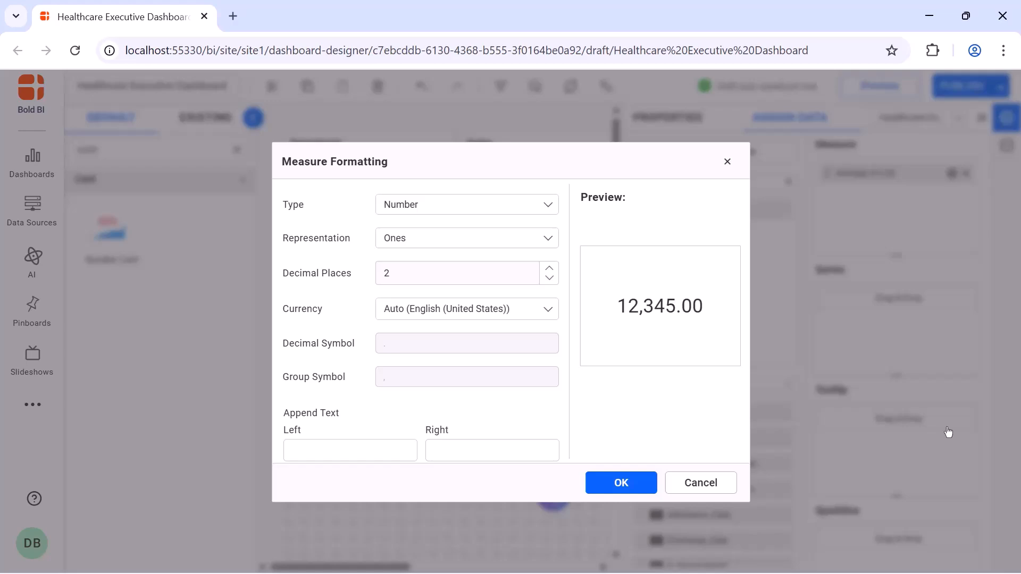
left_click(530, 451)
type("Day(s)")
left_click(617, 482)
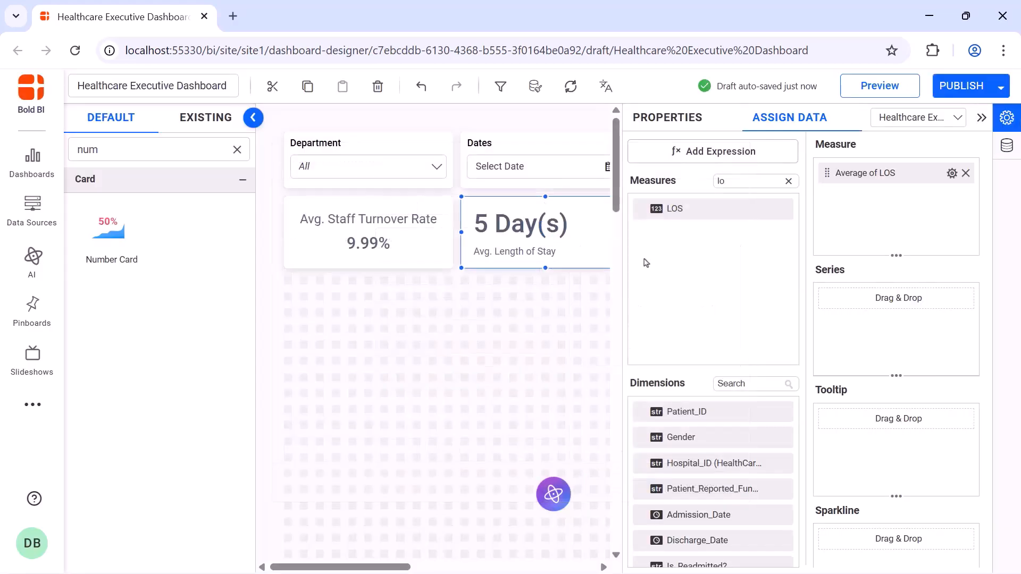
Add a KPI Card widget below the Avg. Staff Turnover Rate card and enlarge it
left_click(672, 132)
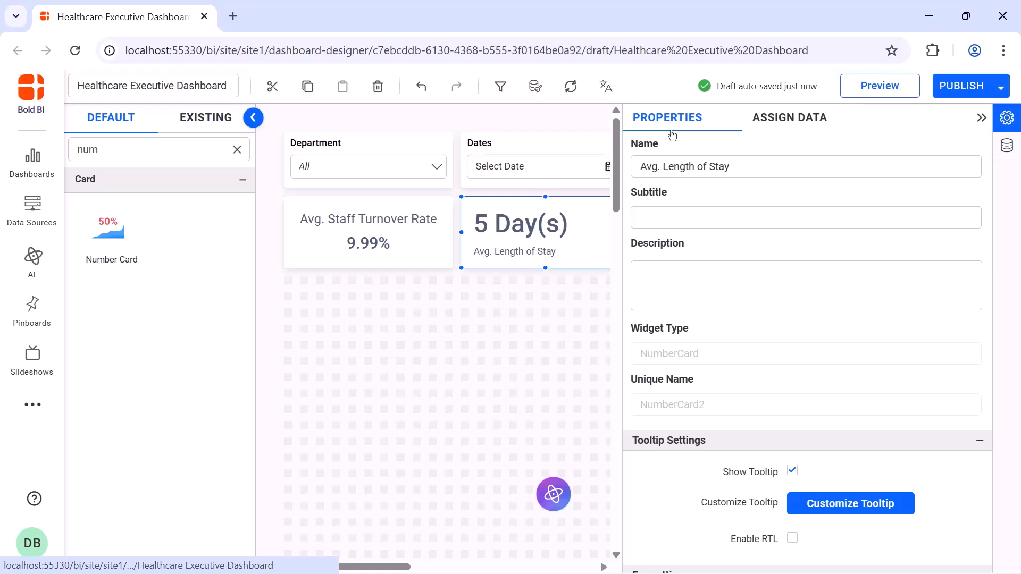
left_click(980, 118)
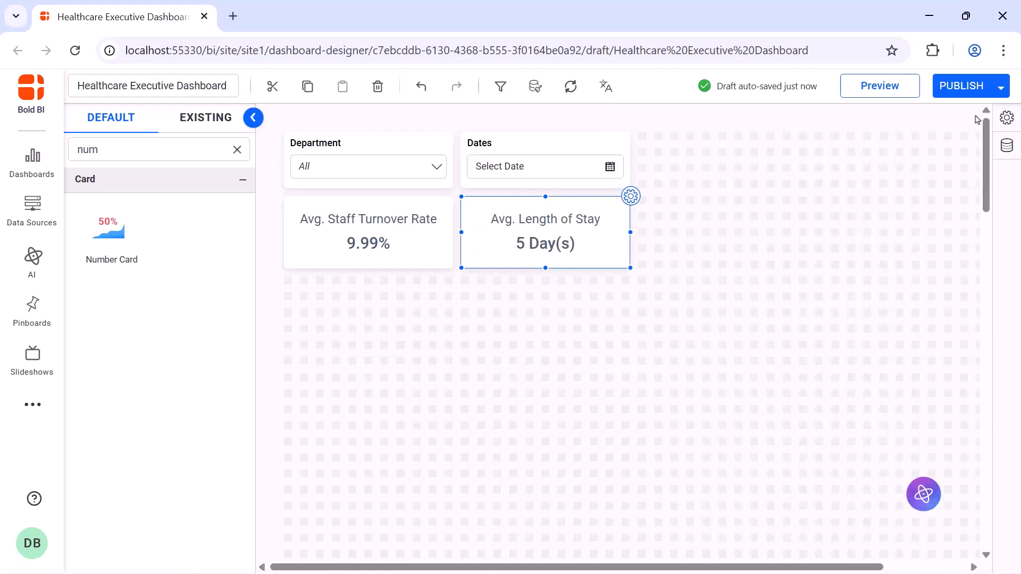
left_click(237, 149)
left_click(222, 147)
type("kpi")
left_click_drag(109, 229, 291, 289)
left_click_drag(421, 380, 449, 393)
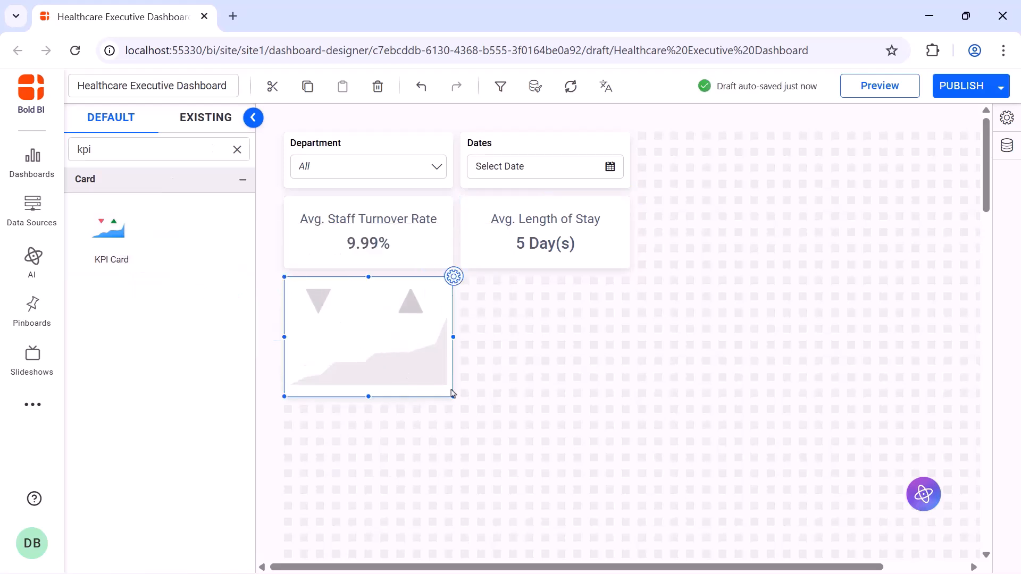
Rename the KPI card to Staff-to-Patient Ratio
left_click(453, 276)
left_click(721, 160)
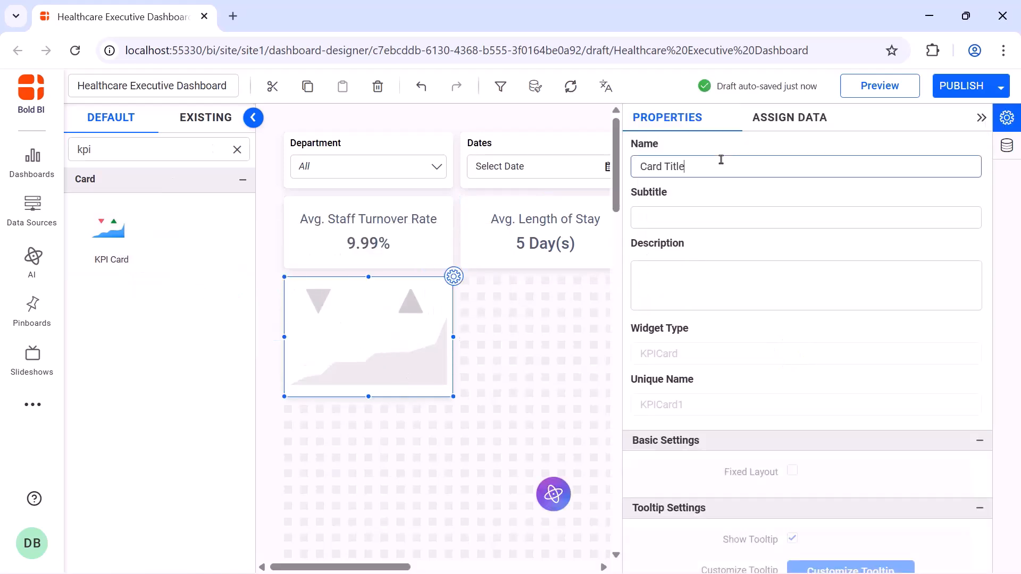
key("ctrl+a")
key("BackSpace")
type("Staff-to-Patient Ratio")
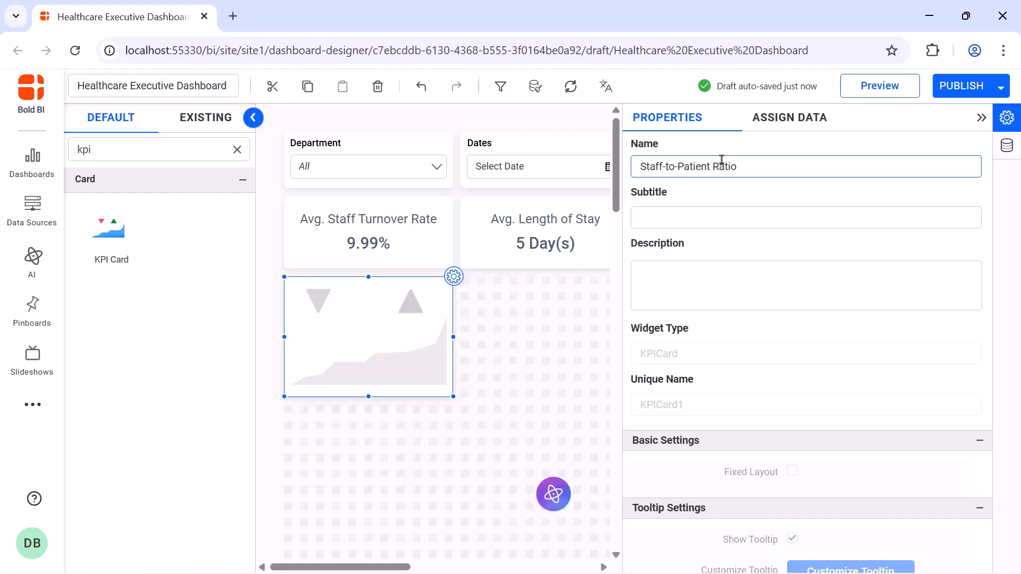
Create a calculated expression named StaffMembers with the formula ABS(1)
left_click(780, 118)
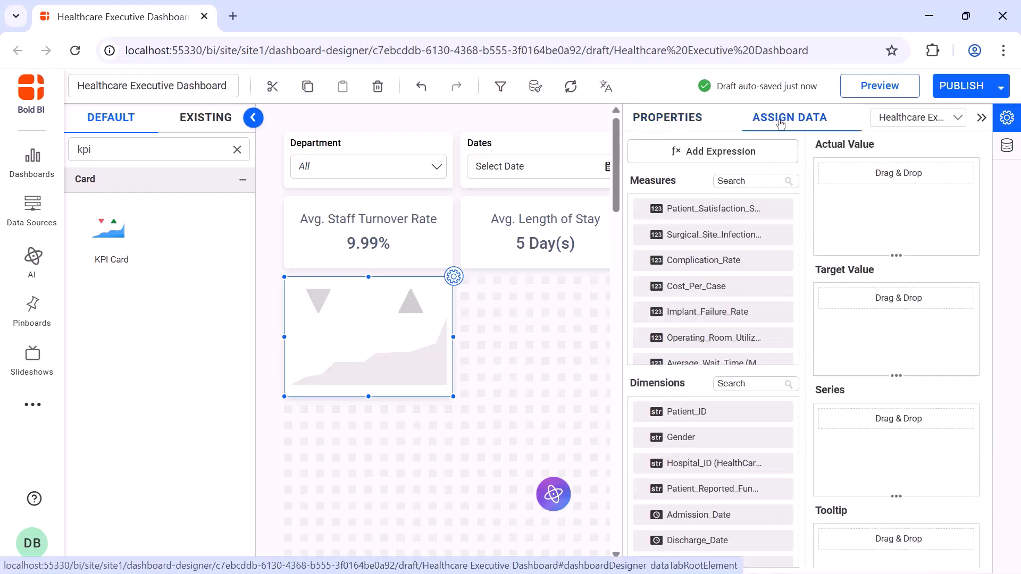
left_click(766, 148)
left_click(257, 526)
double_click(478, 176)
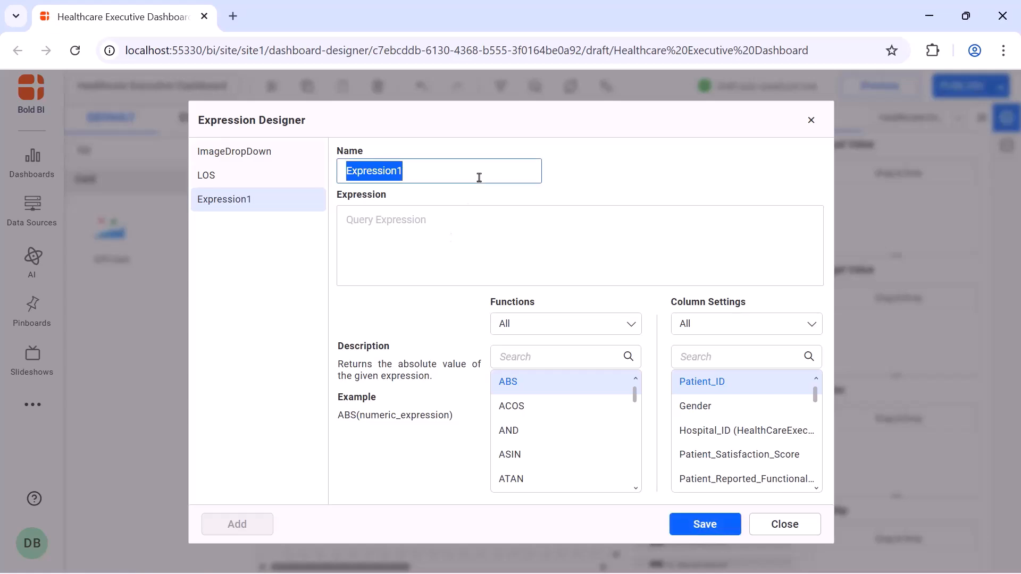
type("StaffMembers")
left_click(476, 221)
type("ABS(1)")
left_click(695, 524)
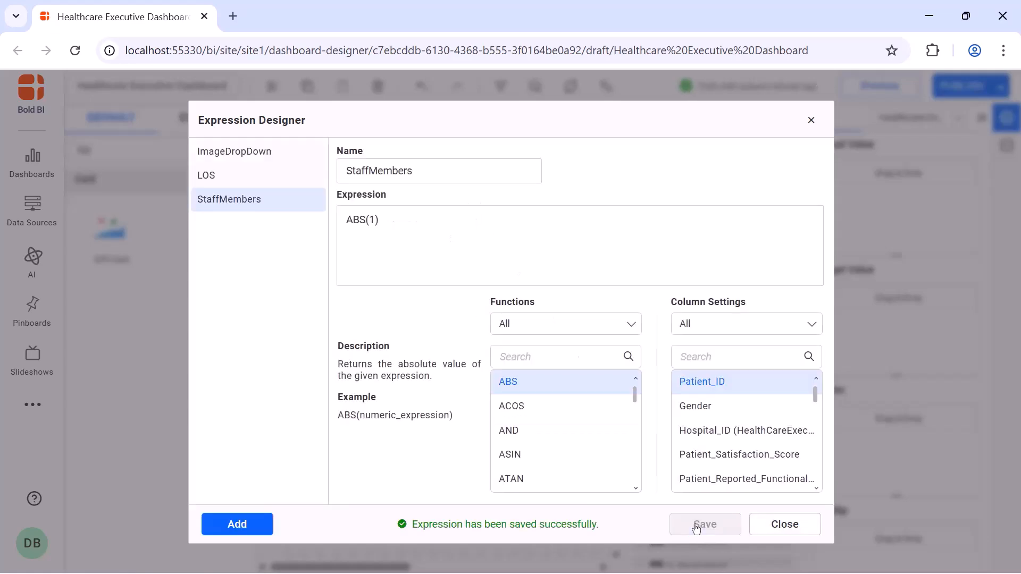
left_click(810, 123)
Assign StaffMembers to the KPI card's Actual Value and set its aggregation to Distinct Count
left_click(779, 180)
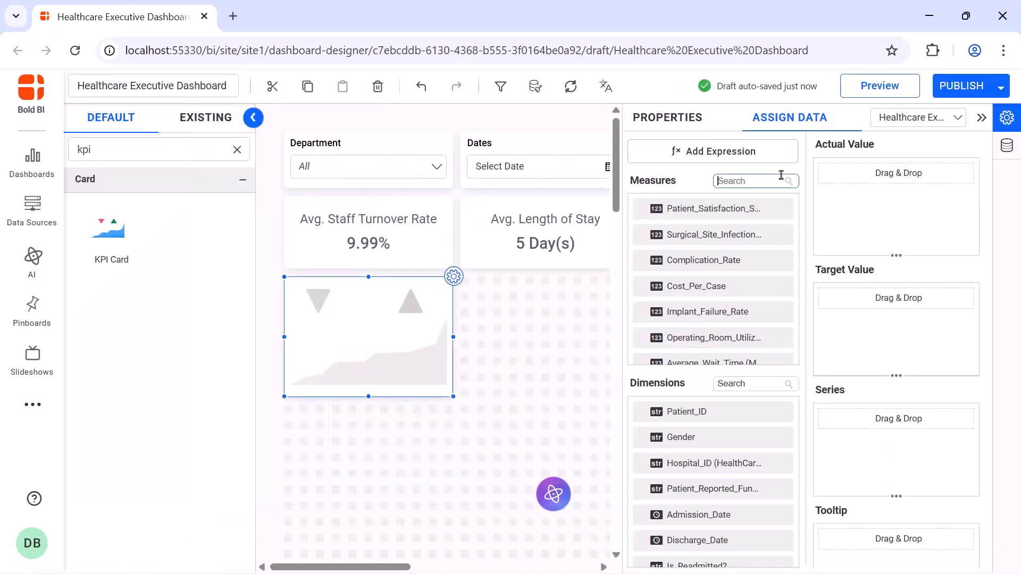
type("staff")
left_click_drag(761, 234, 830, 239)
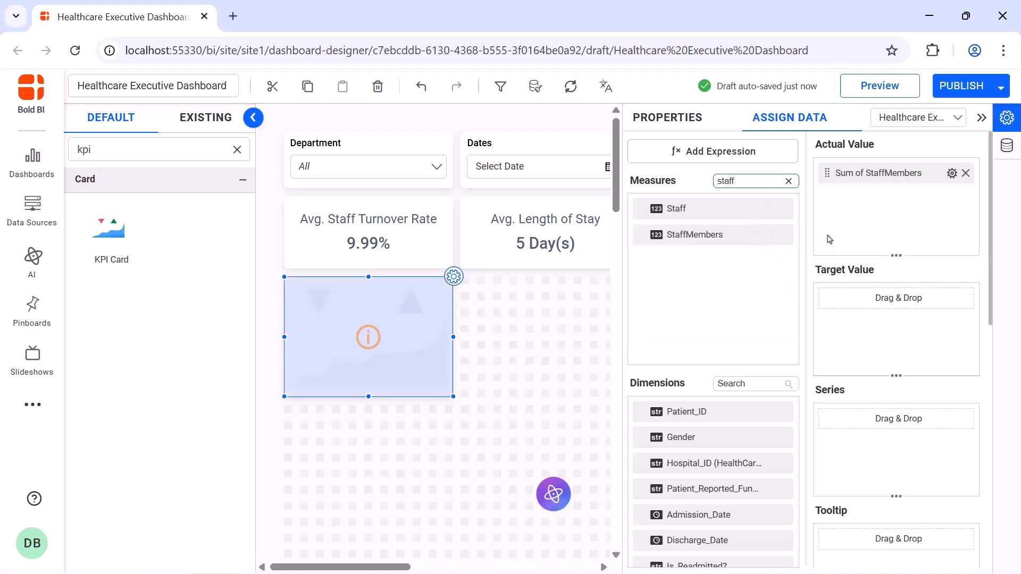
left_click(952, 173)
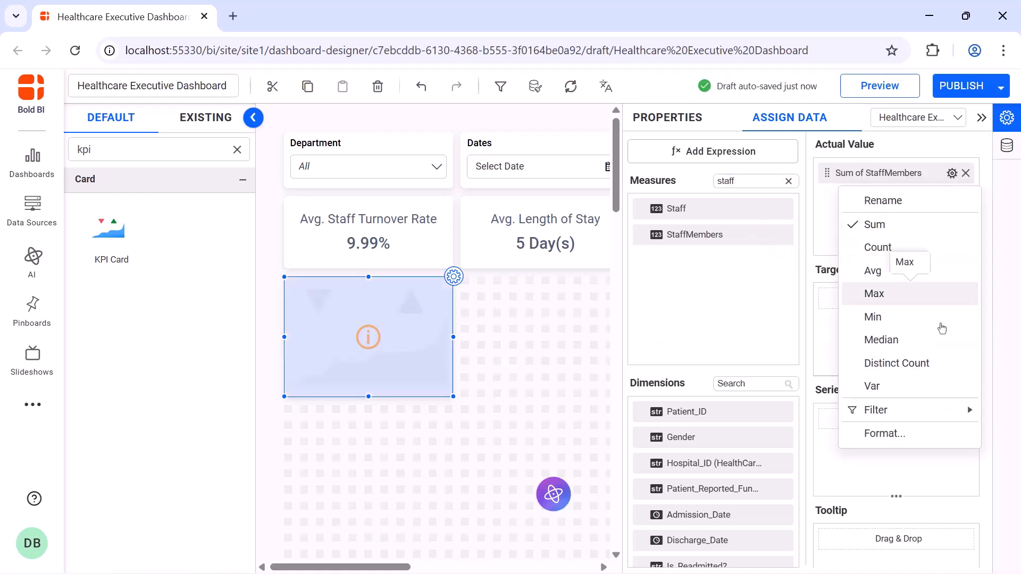
left_click(942, 358)
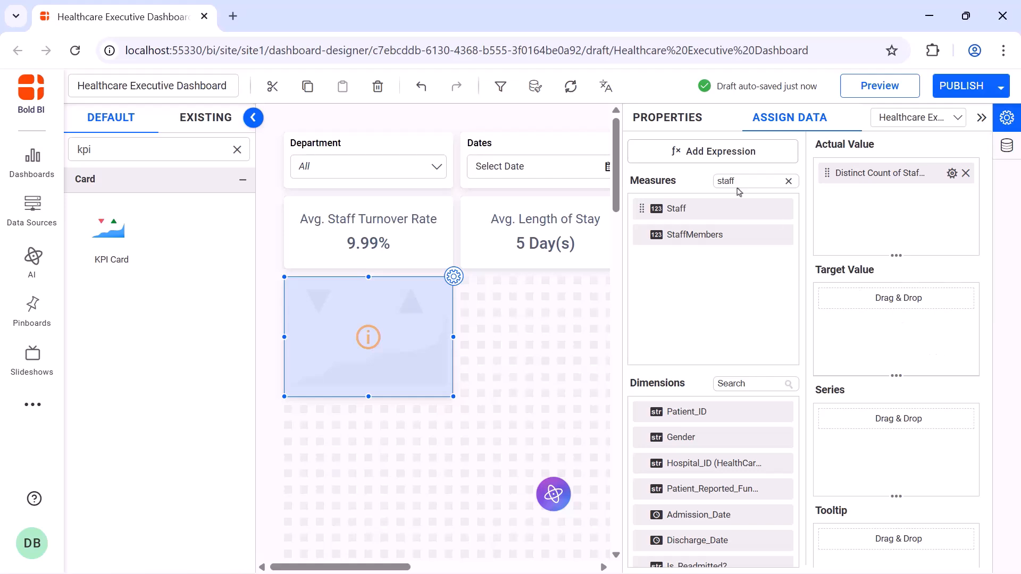
Create a calculated expression named StaffPatientsRatio with the formula count([Patient_ID])/avg([Staff])
left_click(707, 158)
left_click(242, 523)
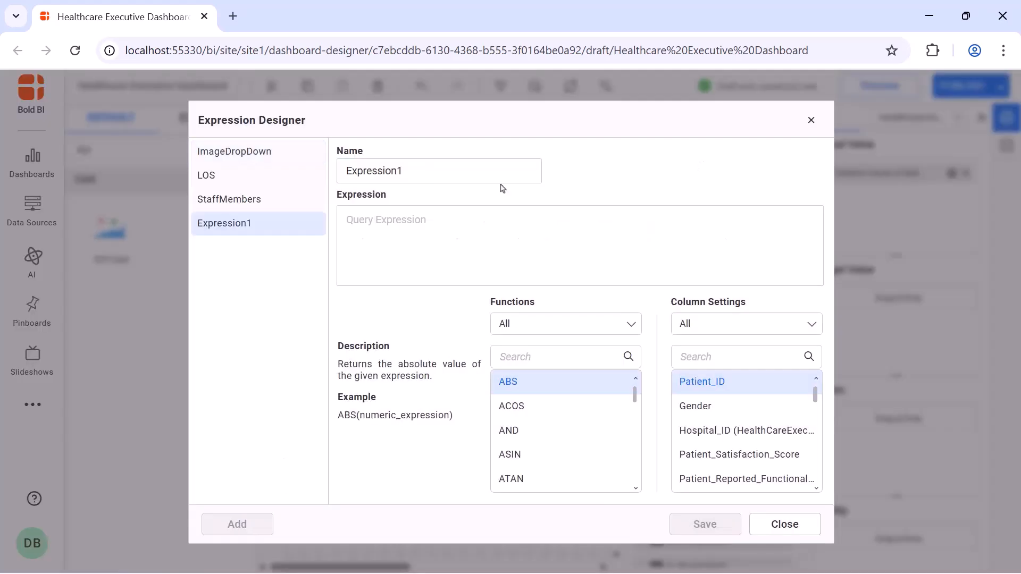
triple_click(478, 171)
key("BackSpace")
type("StaffPatientsRatio")
left_click(467, 214)
type("count([Patient_ID])/avg([Staff])")
left_click(705, 524)
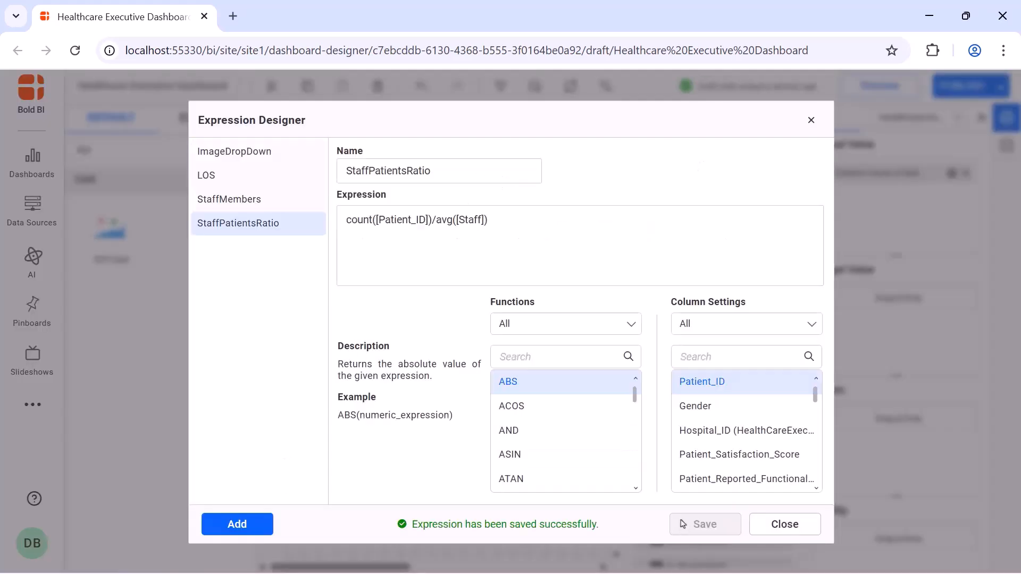
left_click(810, 122)
Assign the StaffPatientsRatio measure to the KPI card's Target Value
left_click(771, 180)
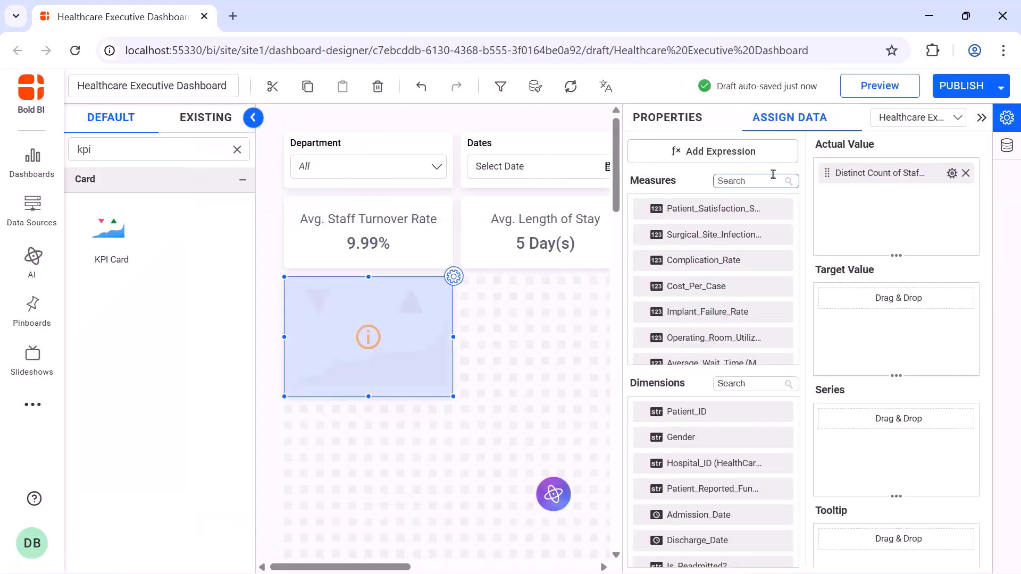
type("staff")
left_click_drag(732, 261, 826, 326)
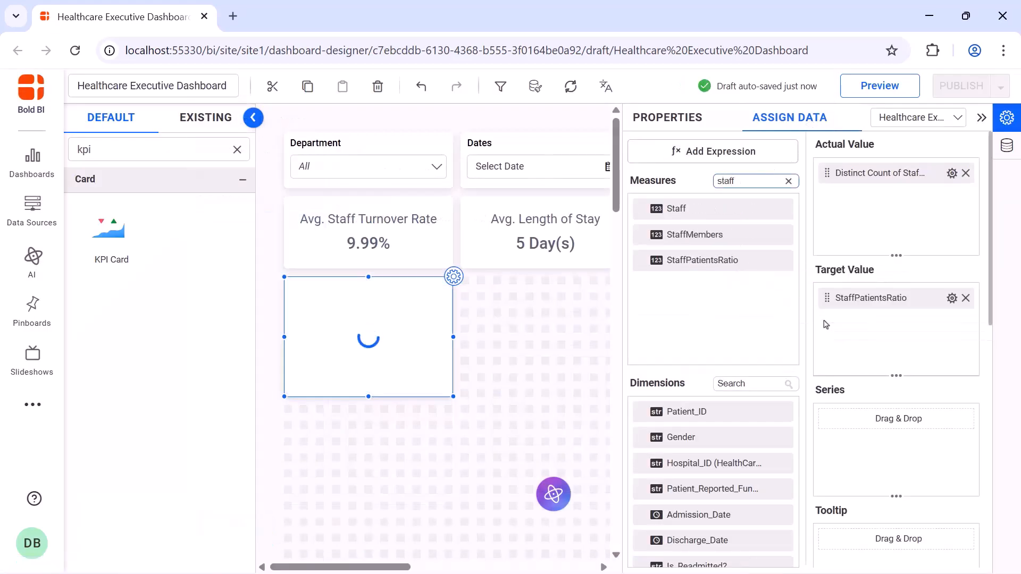
Turn off the title's auto font size and enable animation for the Staff-to-Patient Ratio card
scroll(795, 291, "down", 10)
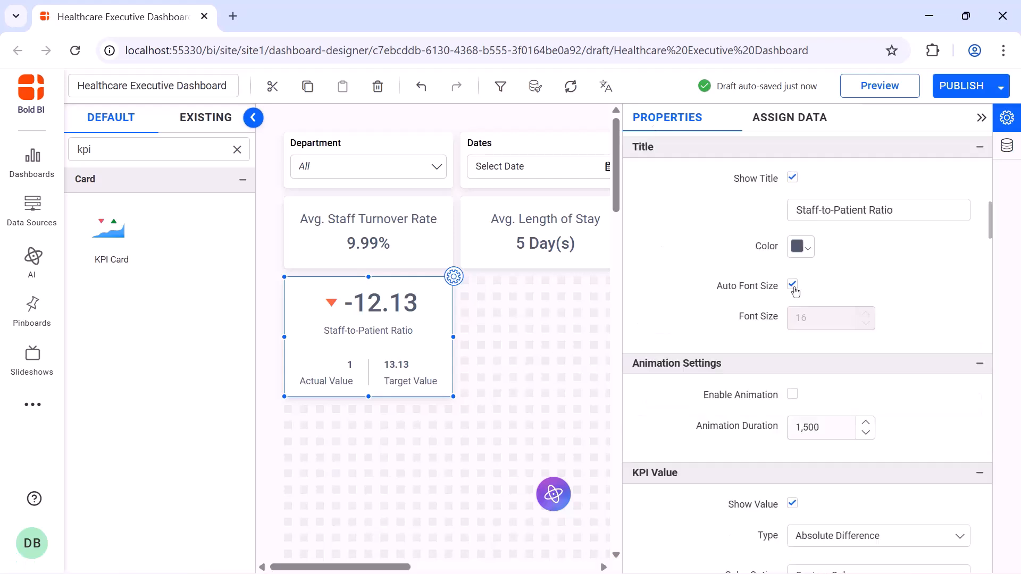
left_click(793, 286)
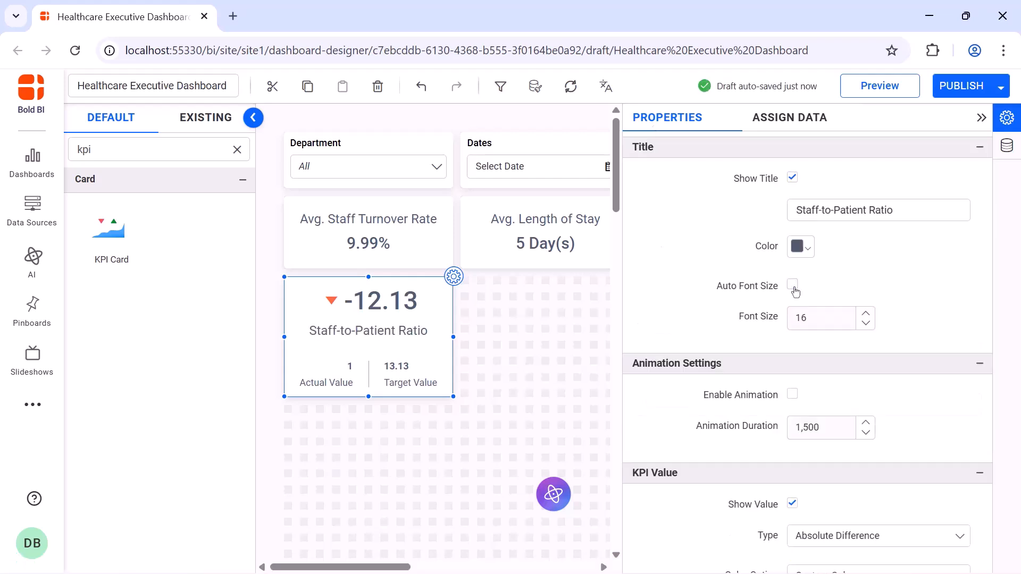
left_click(793, 394)
Hide the KPI value and the indicator icon on the Staff-to-Patient Ratio card
scroll(794, 396, "down", 5)
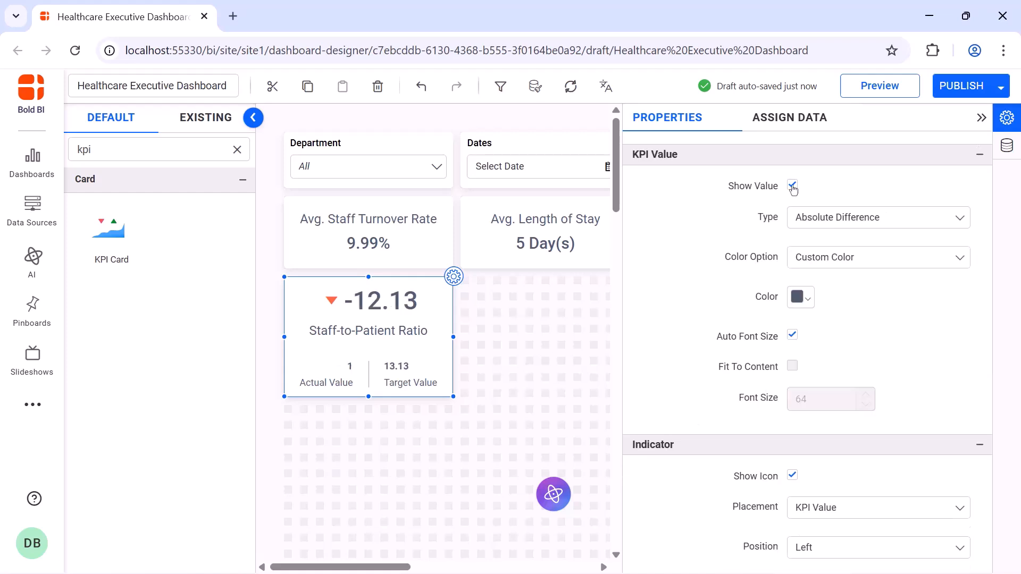
left_click(793, 186)
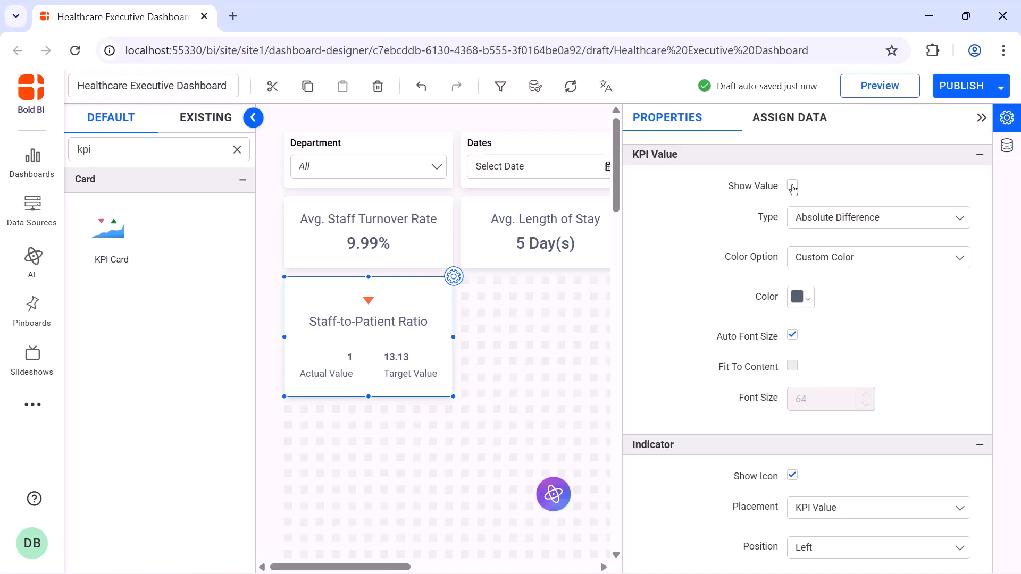
left_click(792, 479)
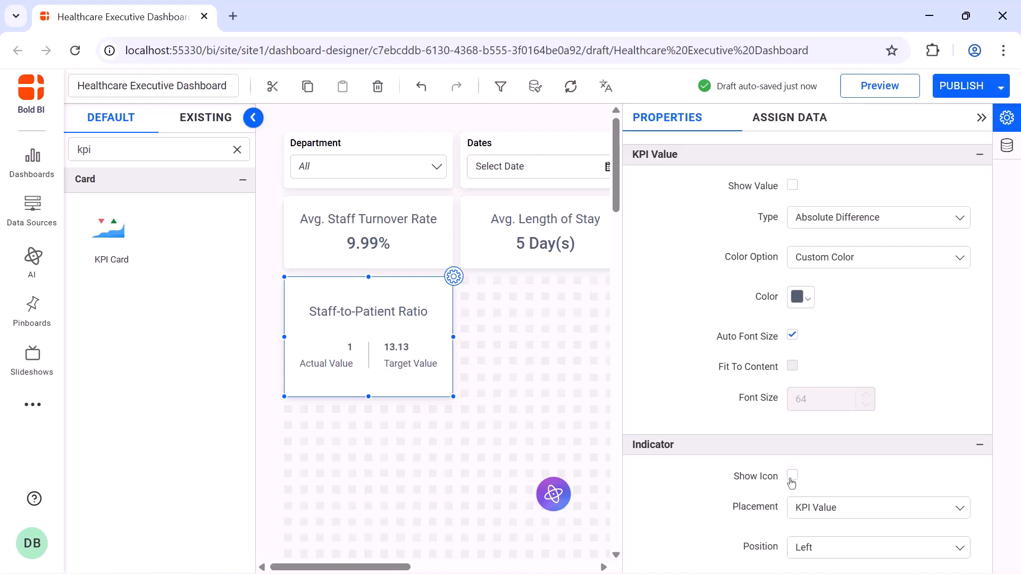
Turn off auto font size for the left value and its caption, and set the left caption to Staff
scroll(792, 324, "up", 5)
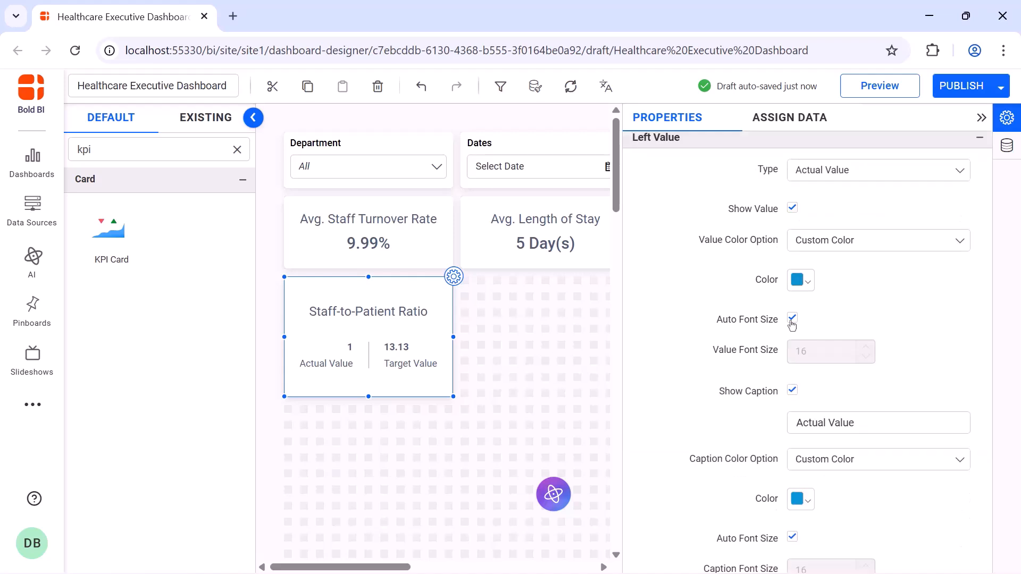
left_click(792, 319)
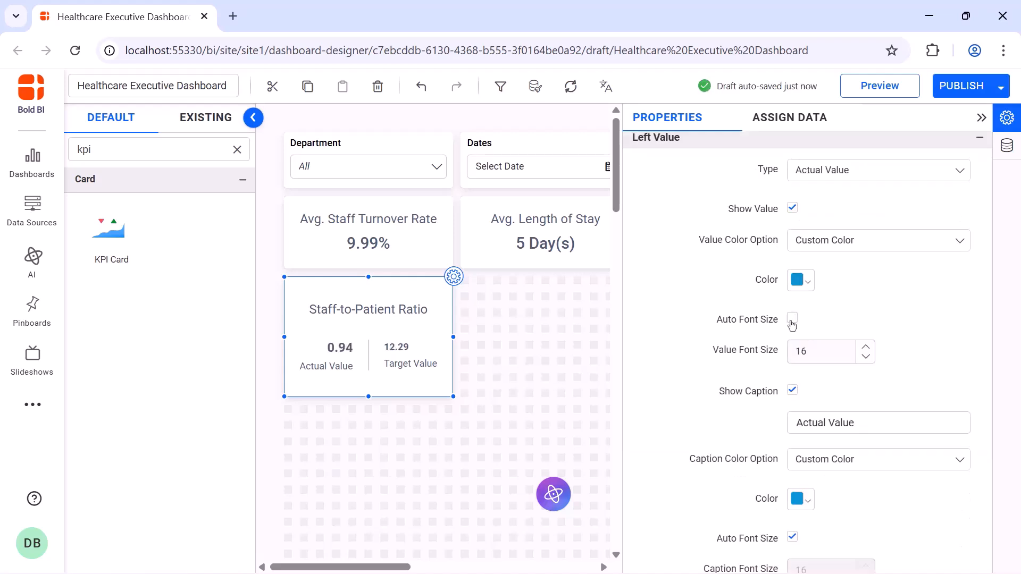
left_click(793, 538)
left_click(860, 433)
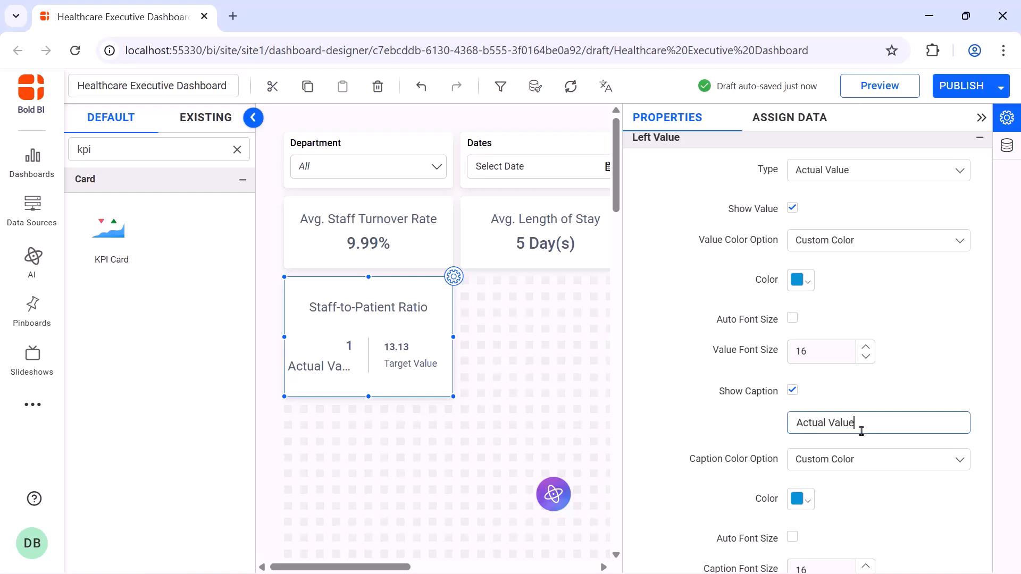
key("ctrl+a")
type("Staff")
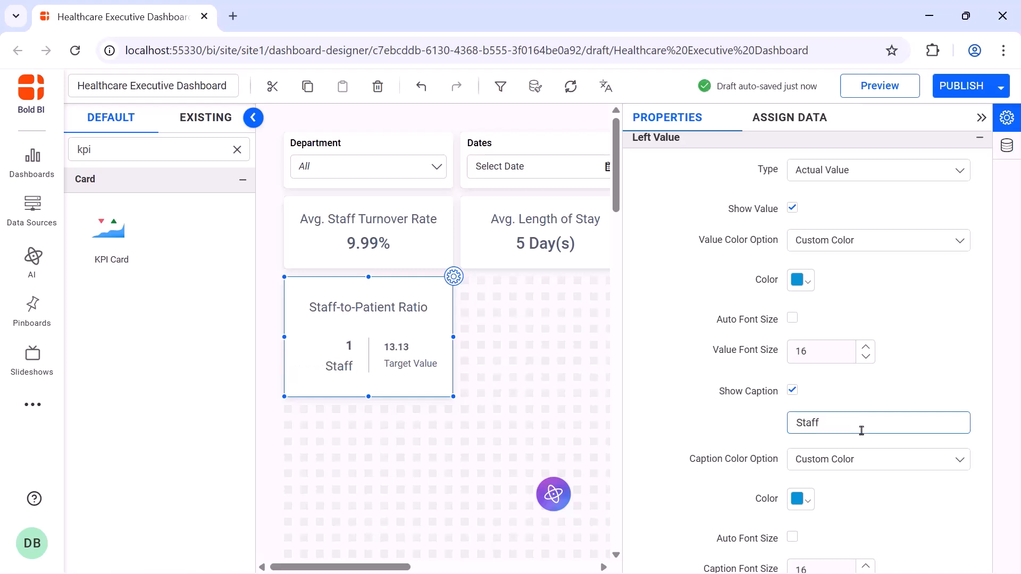
Turn off auto font size for the right value and its caption, and set the right caption to Patients
scroll(795, 330, "down", 5)
left_click(794, 328)
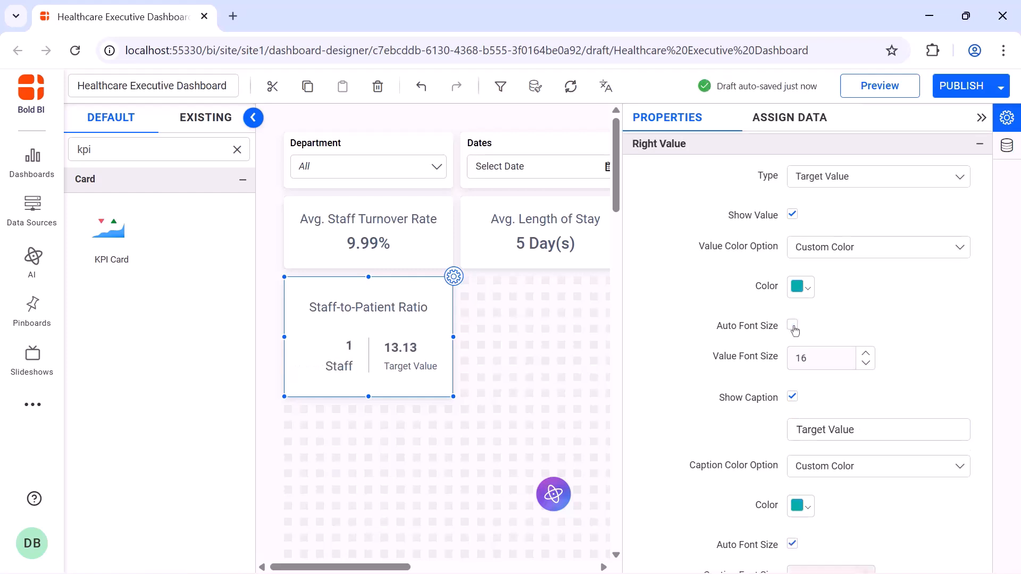
left_click(793, 547)
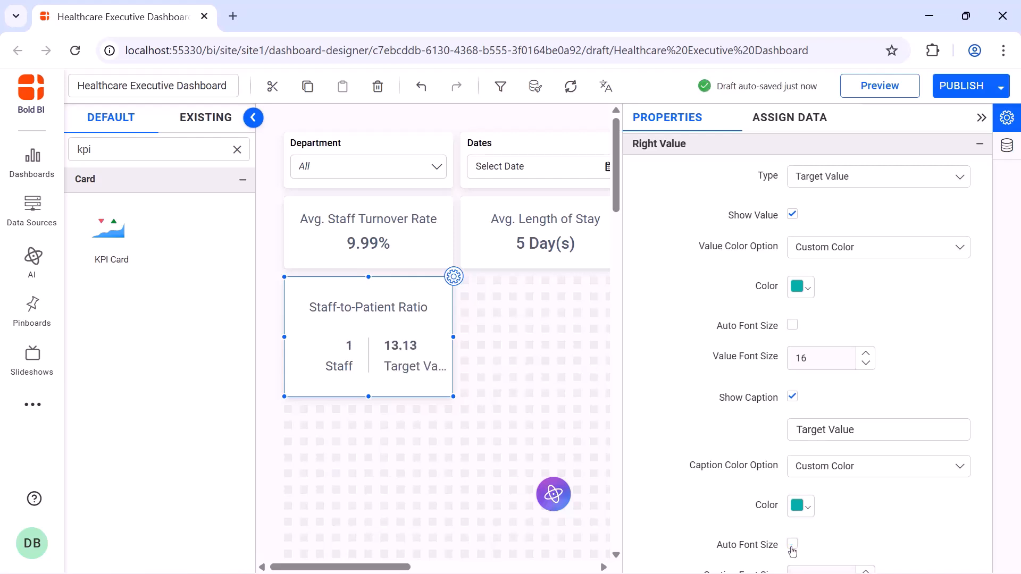
left_click(895, 429)
key("ctrl+a")
key("BackSpace")
type("Patients")
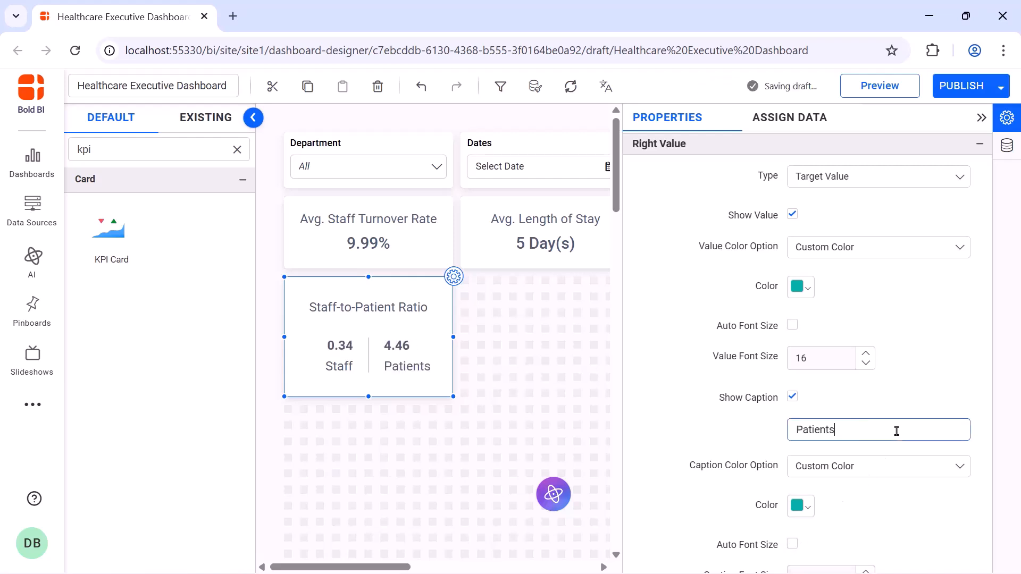
Add another KPI Card beside the Staff-to-Patient Ratio card and enlarge it to match
left_click(982, 118)
left_click_drag(134, 226, 470, 285)
left_click_drag(597, 381, 627, 394)
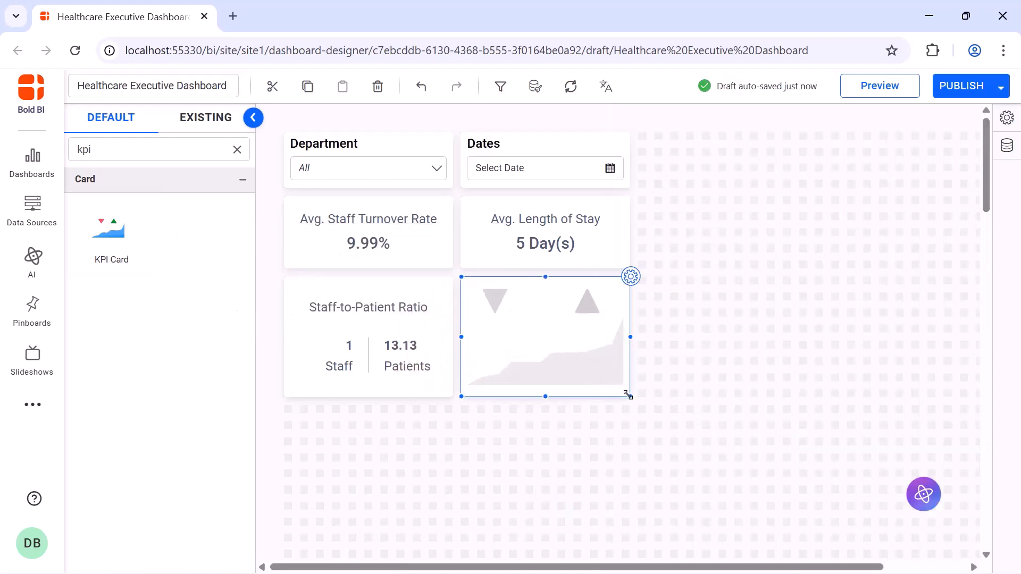
Rename the new KPI card to Mortality Rate
left_click(633, 277)
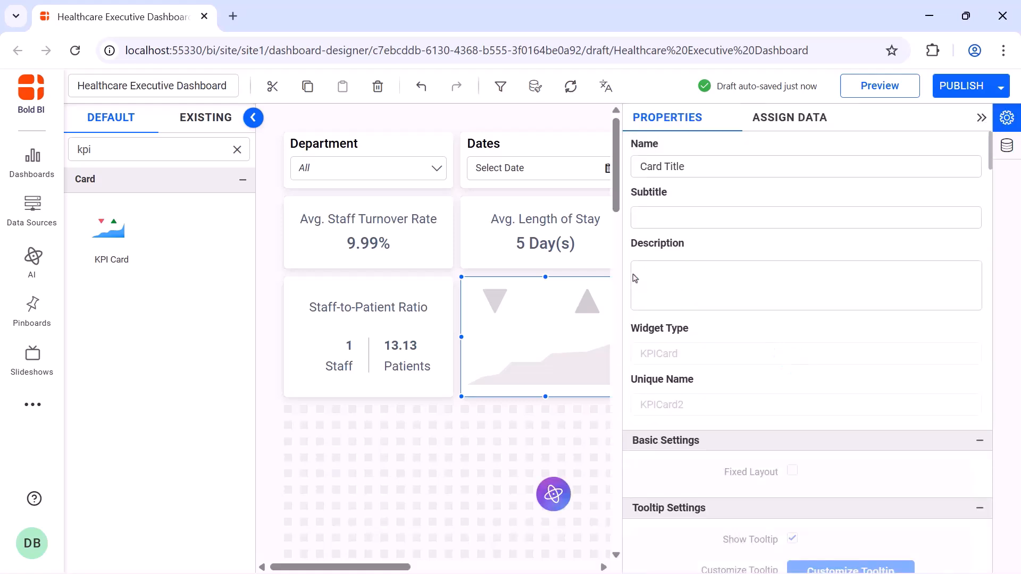
left_click(730, 167)
key("ctrl+a")
type("Mortality Rate")
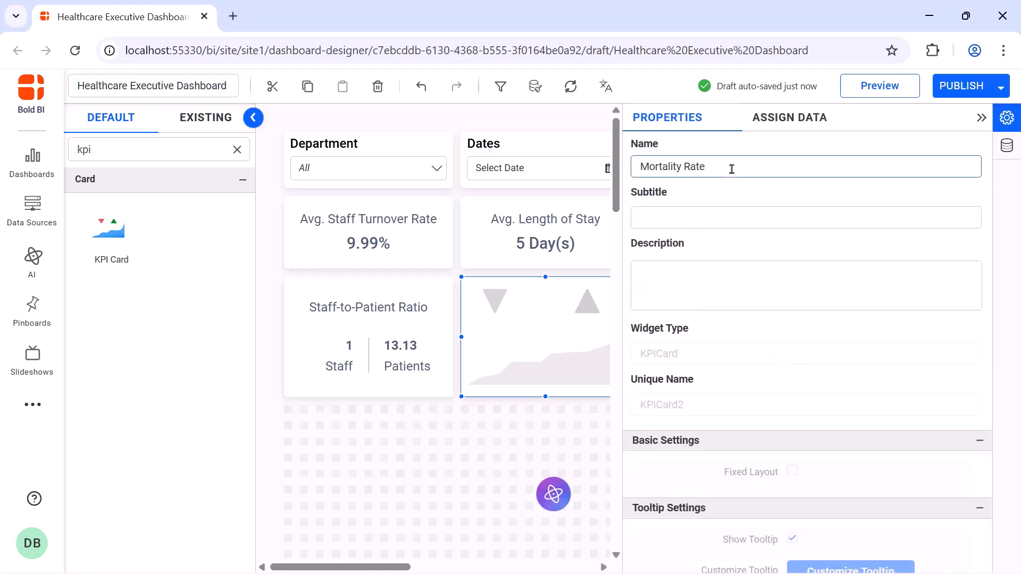
Create a calculated expression named TotalDeath with the formula if([Patient_Died?]='Yes',1,0)
left_click(777, 132)
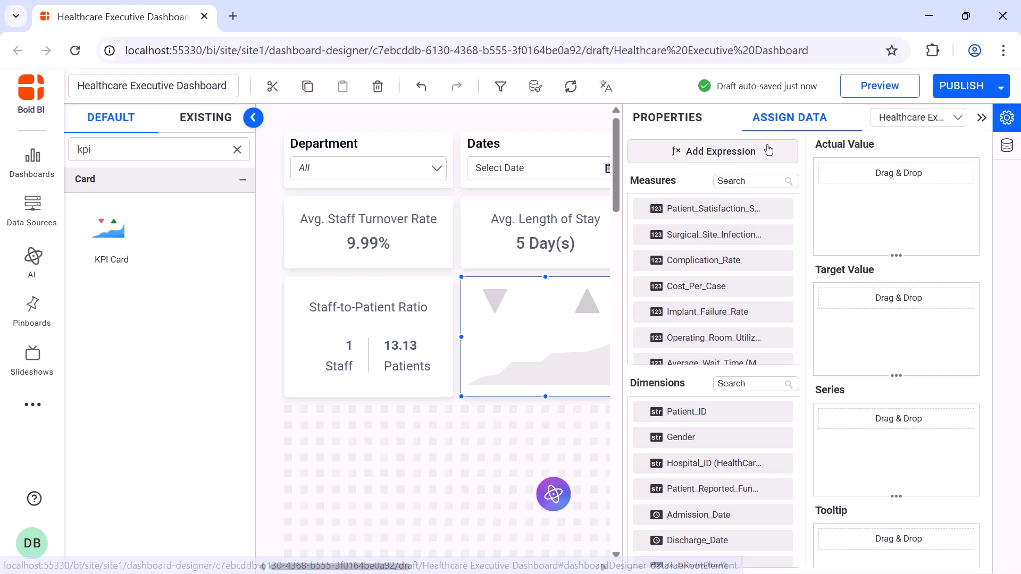
left_click(767, 147)
key("ctrl+a")
type("TotalDeath")
left_click(499, 216)
type("if([Patient_Died?]='Yes',1,0)")
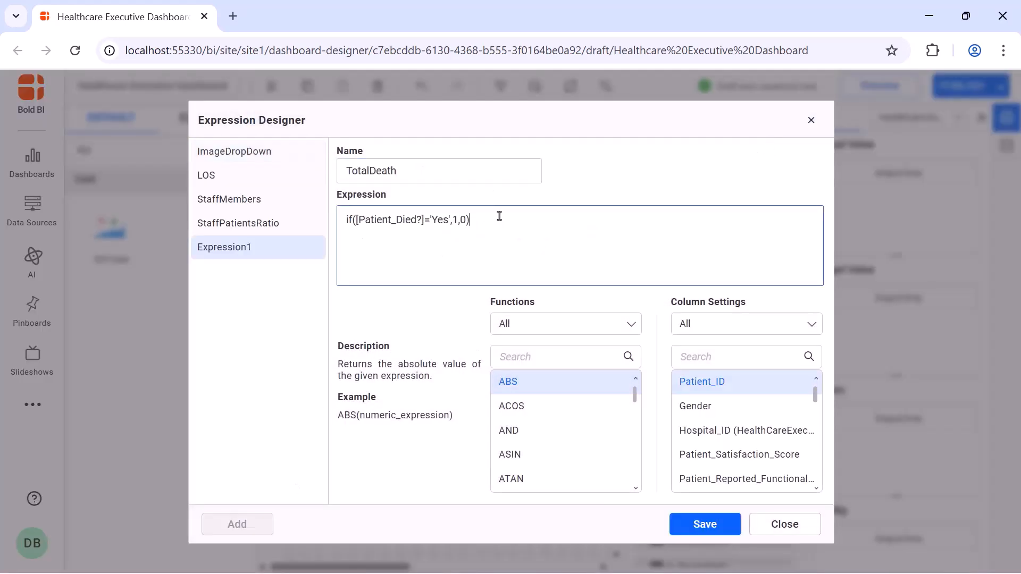
left_click(705, 525)
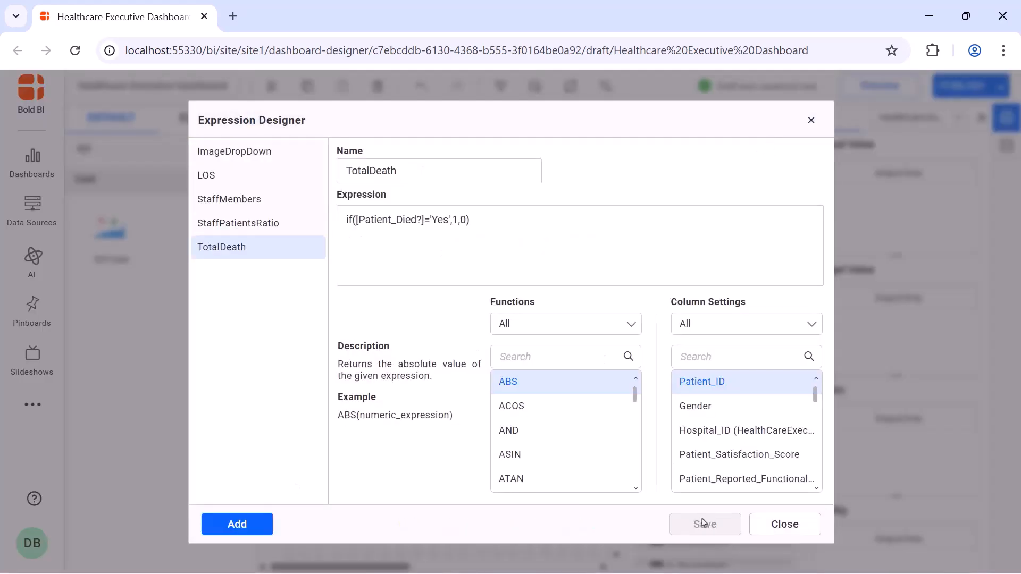
left_click(812, 122)
Assign TotalDeath to Actual Value and Patient_ID to Target Value of the Mortality Rate card
left_click(772, 181)
type("to")
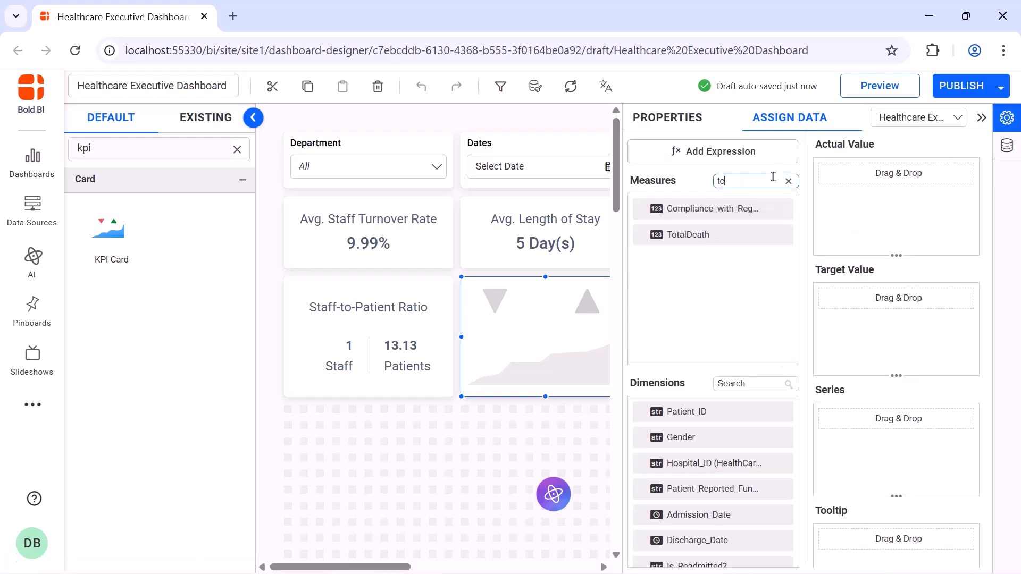
left_click_drag(687, 235, 824, 234)
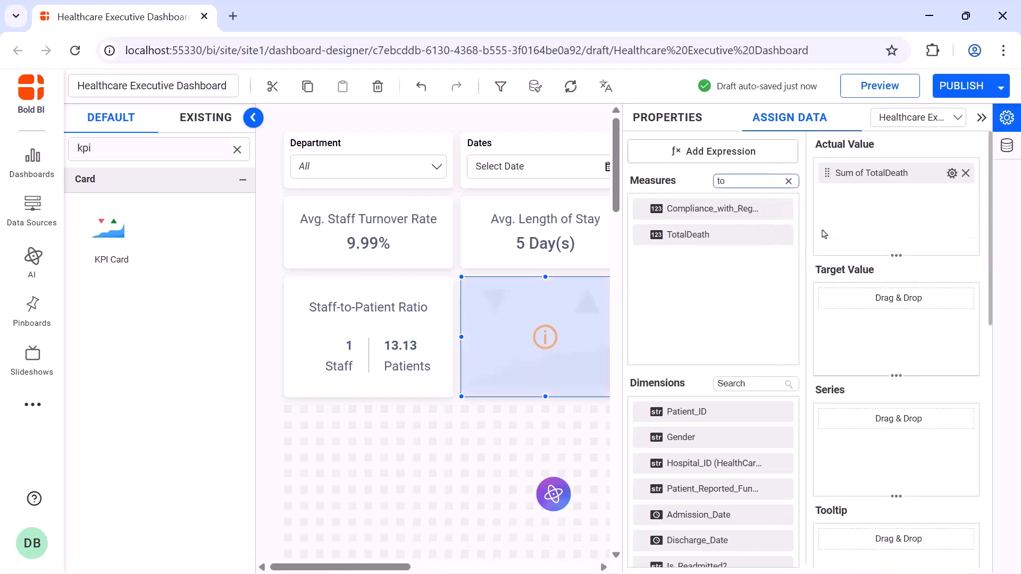
left_click_drag(686, 412, 831, 344)
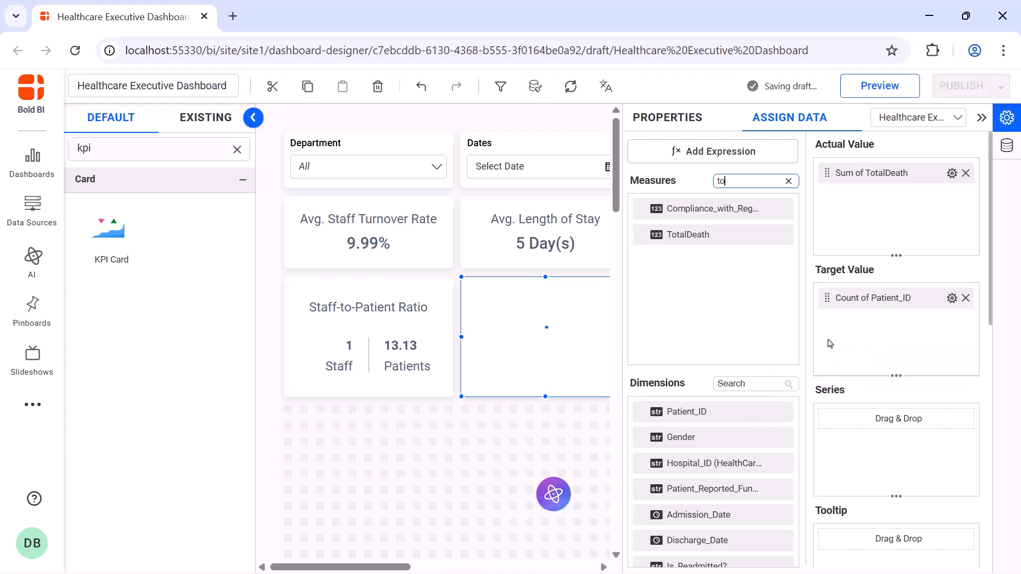
Review the Mortality Rate card's KPI value properties, then collapse the properties panel
left_click(655, 119)
scroll(792, 232, "down", 10)
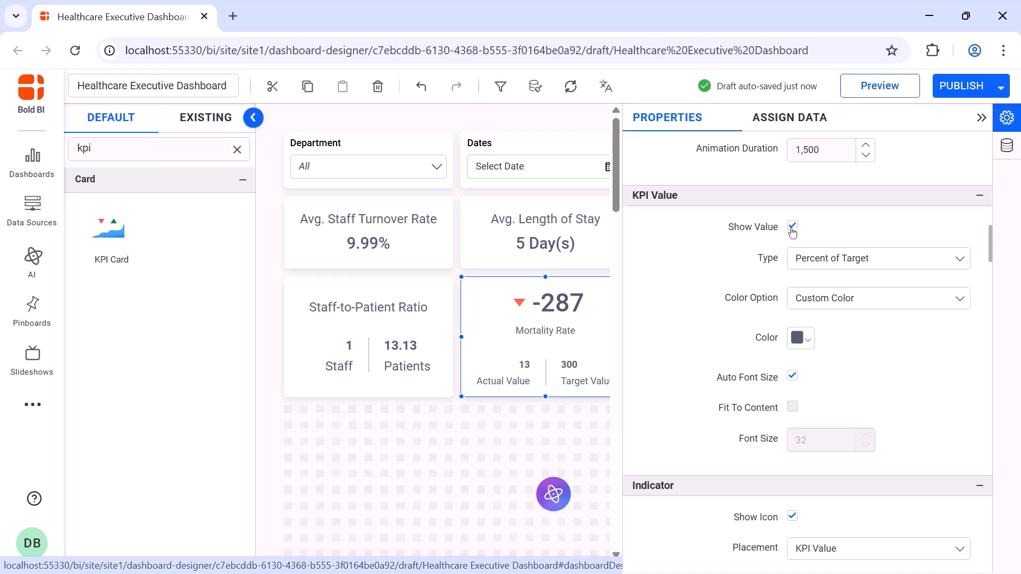
left_click(981, 118)
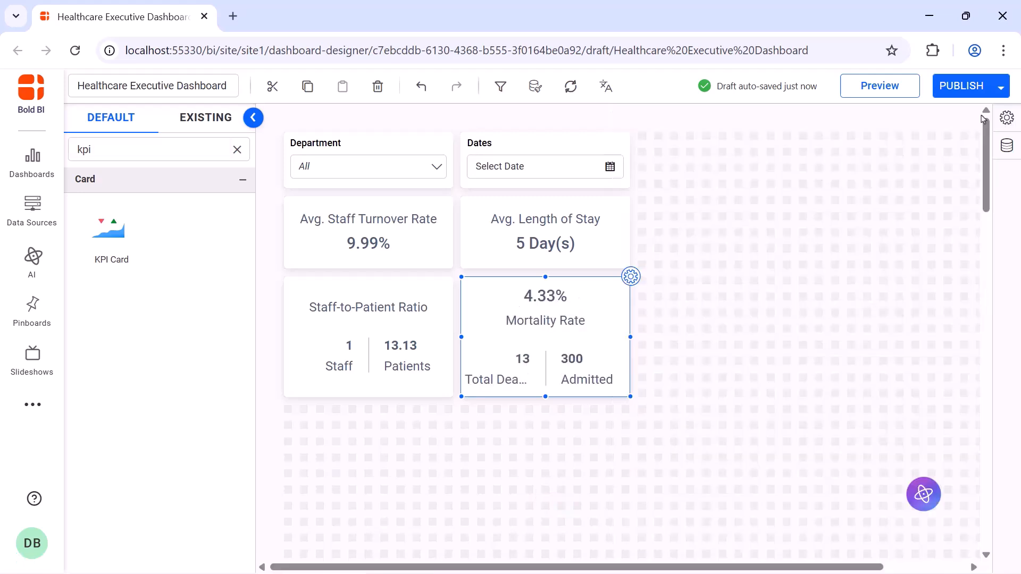
Search the widget list for combine
left_click(237, 150)
type("combine")
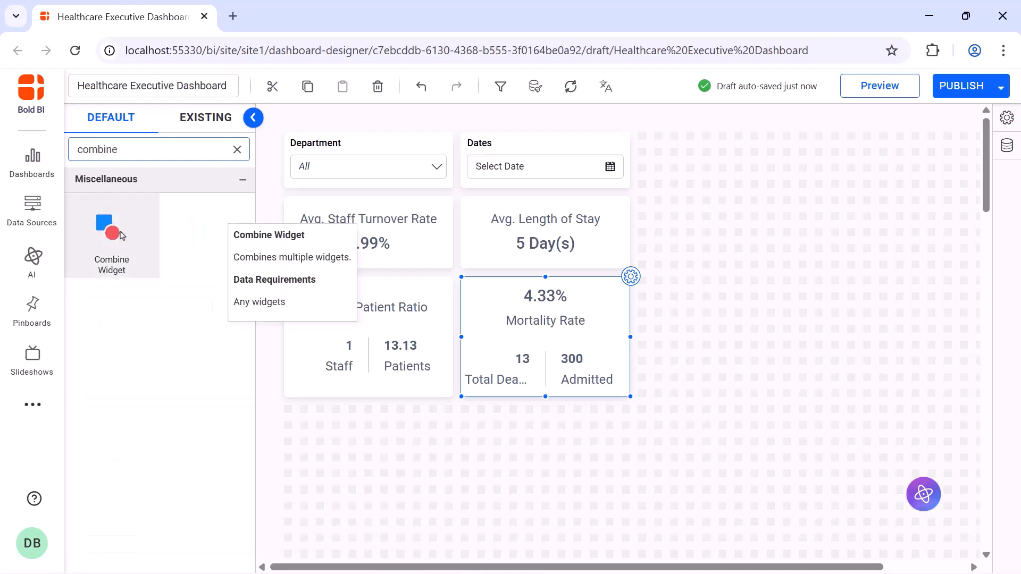
Add a Combine Widget beside the existing cards and enlarge it to fill the empty area
left_click_drag(109, 227, 641, 141)
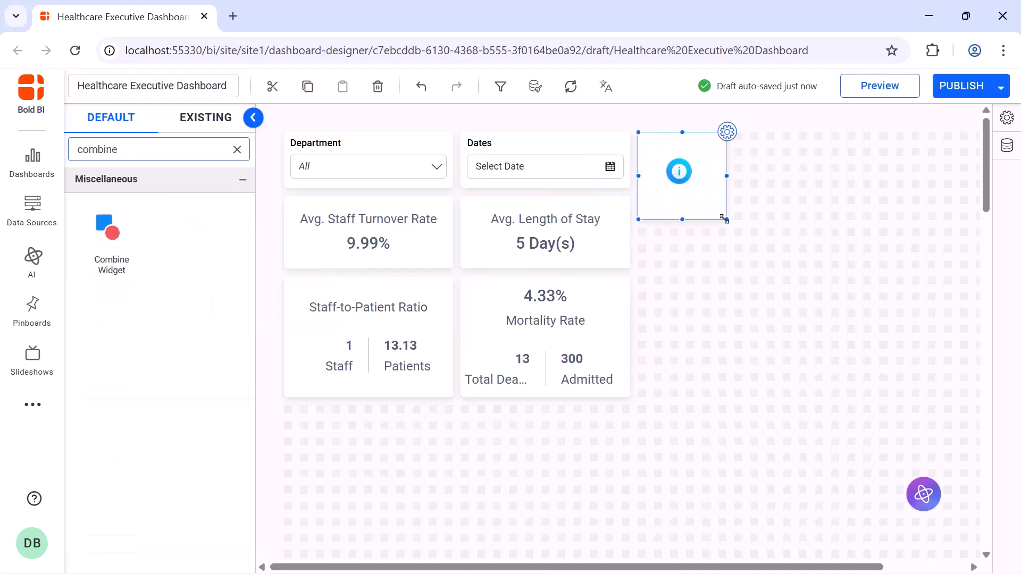
left_click_drag(727, 220, 952, 505)
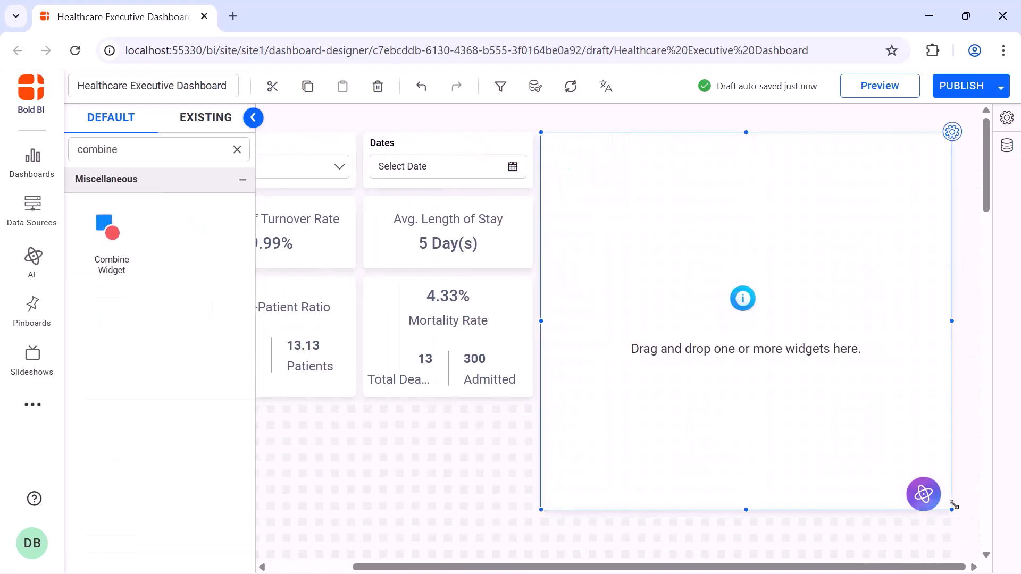
Place a Text widget inside the combine widget with the heading "Financial Performance Overview"
left_click(237, 149)
type("text")
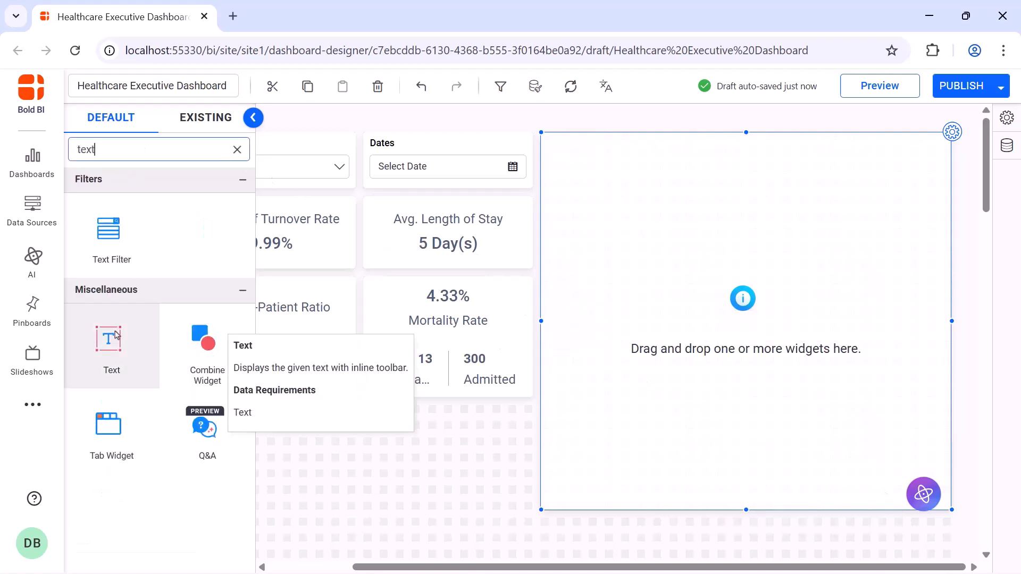
left_click_drag(117, 338, 909, 162)
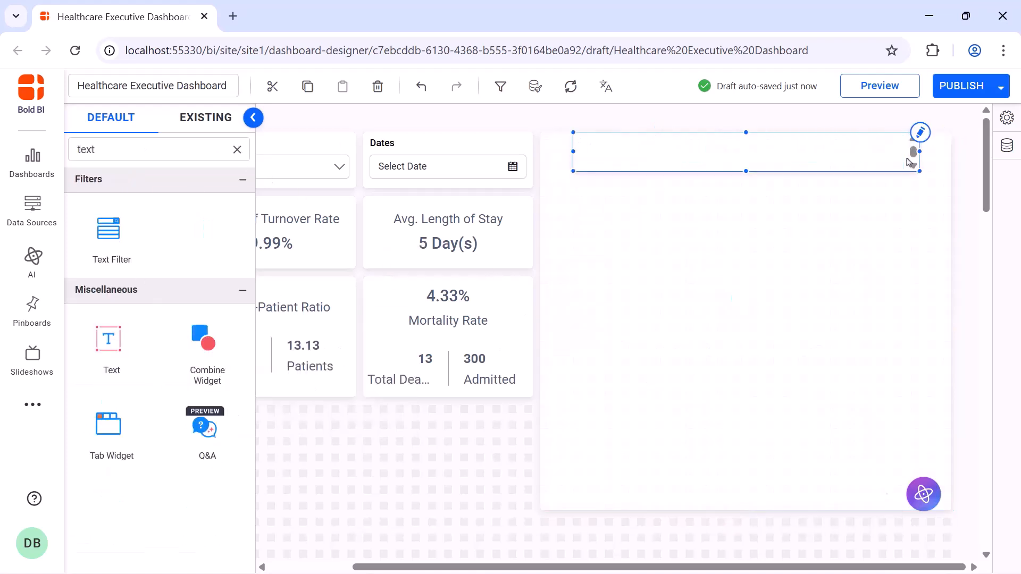
left_click(918, 135)
type("Financial Performance Overview")
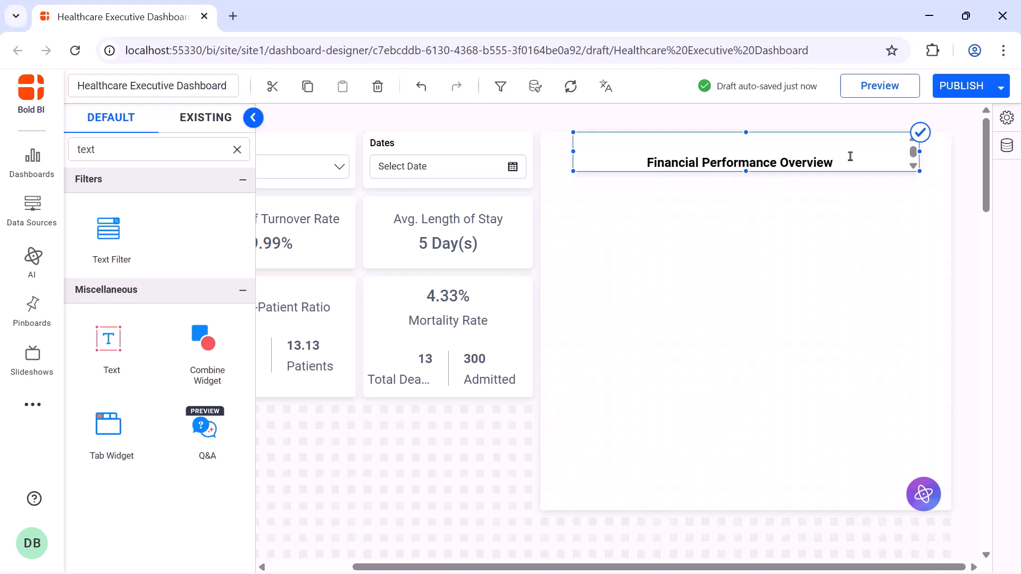
left_click(920, 132)
Turn off the combine widget's shadow and collapse the properties panel
left_click(694, 298)
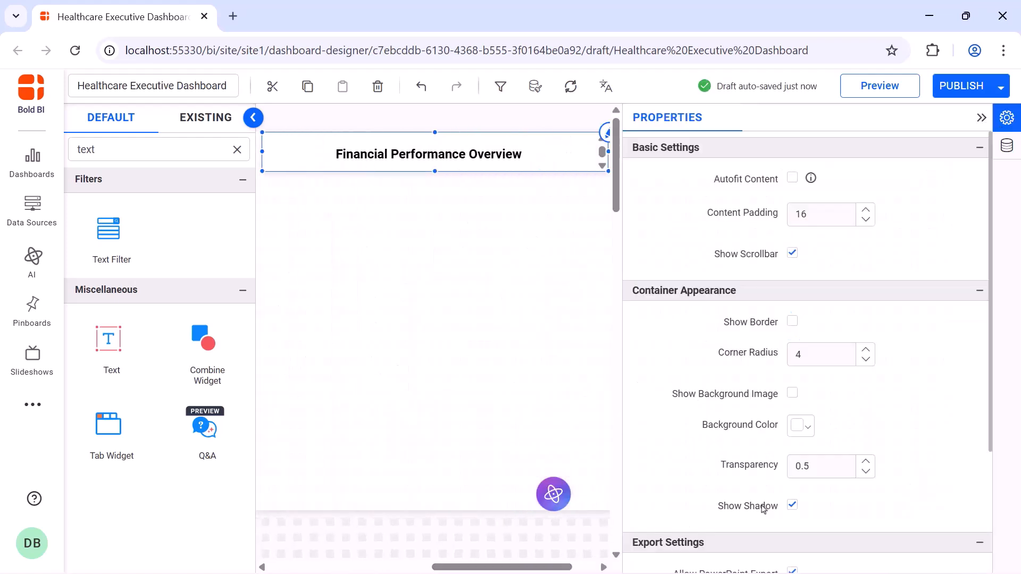
left_click(792, 507)
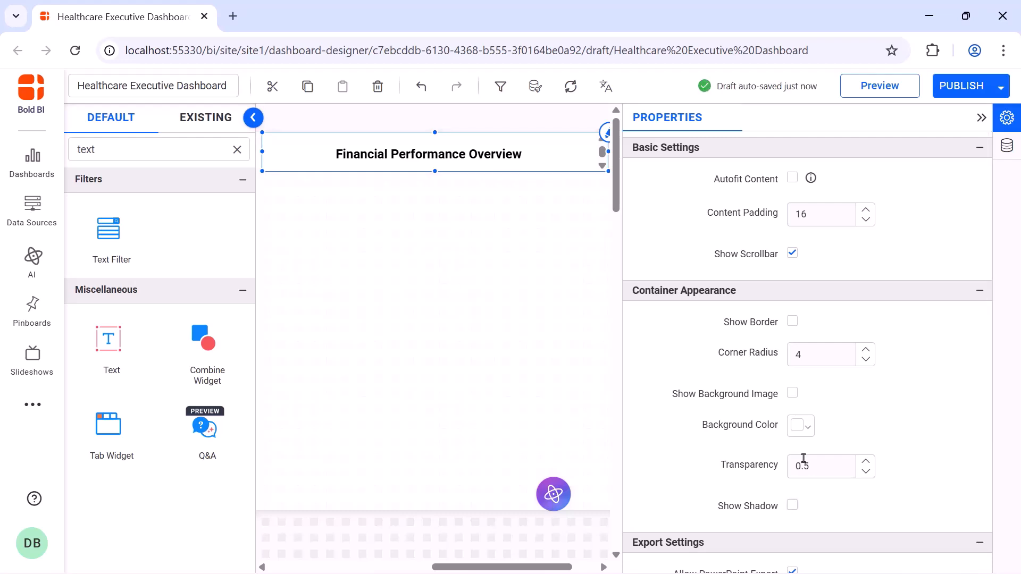
left_click(981, 118)
Add a Number Card into the combine widget below the heading and widen it
left_click(237, 149)
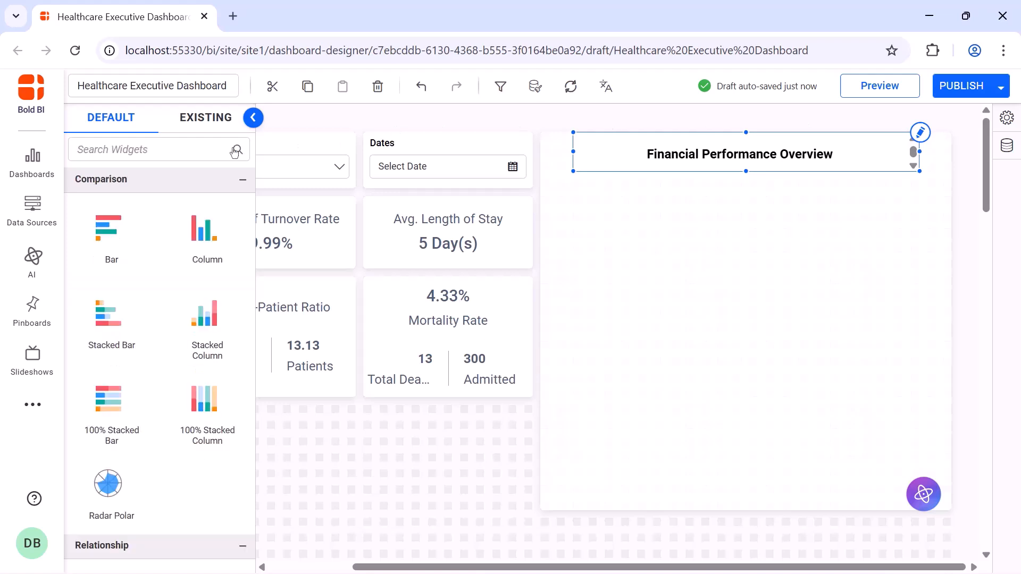
type("num")
left_click_drag(135, 234, 593, 209)
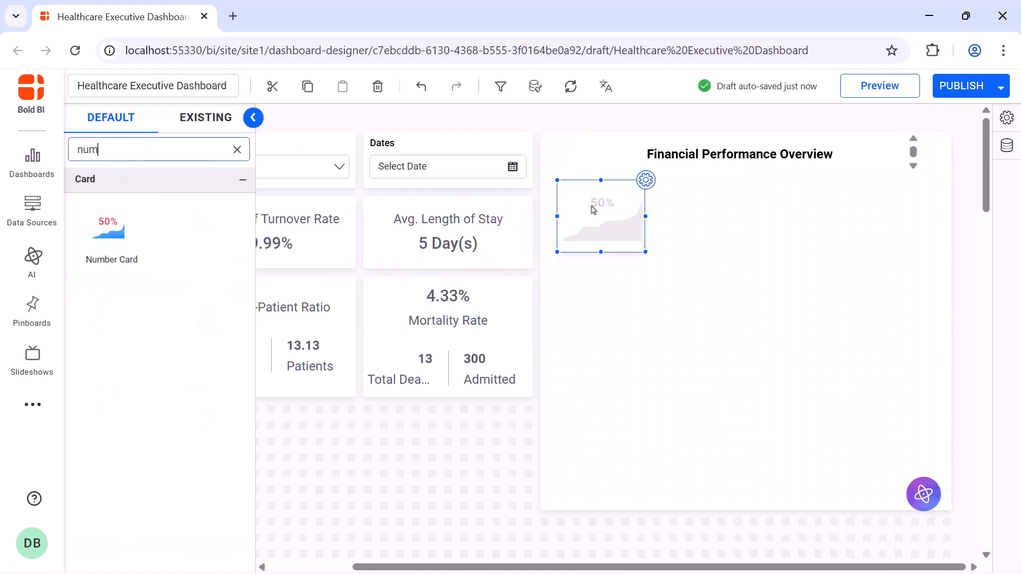
left_click_drag(645, 252, 732, 222)
Rename the new number card Revenue
left_click(742, 181)
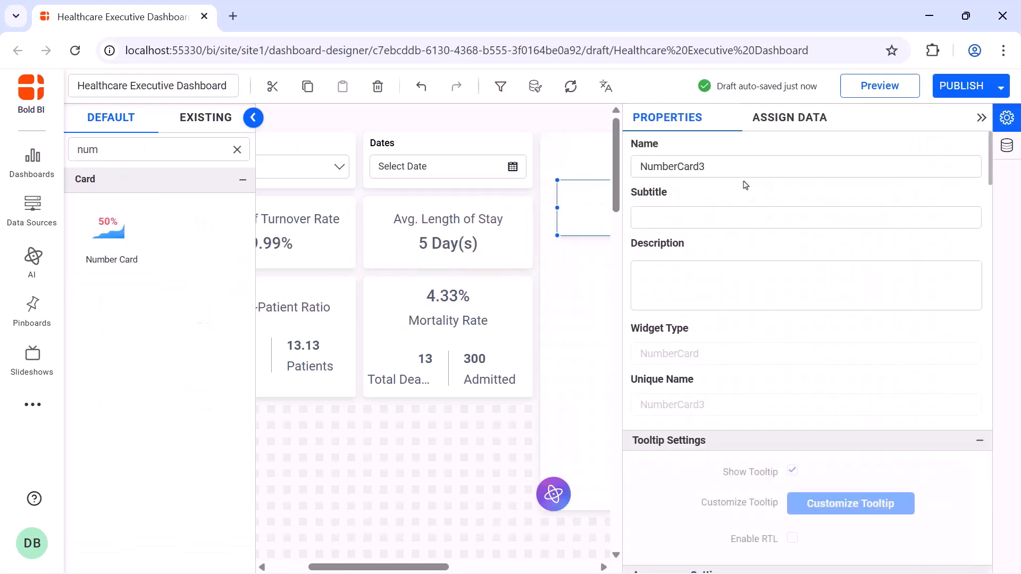
left_click_drag(313, 567, 420, 568)
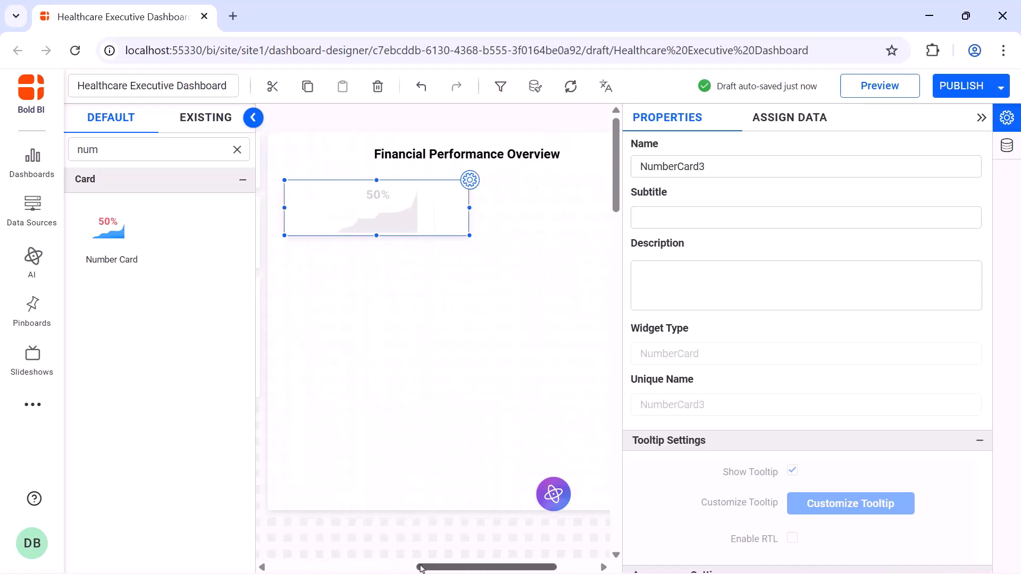
left_click(738, 170)
key("ctrl+a")
type("Revenue")
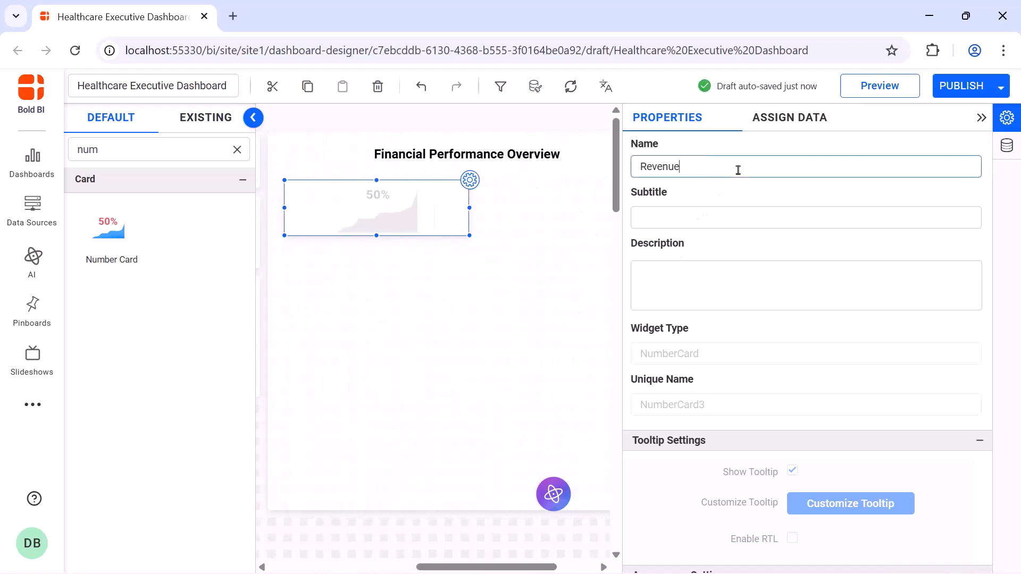
Create a calculated expression named Revenue with the formula sum([Cost_Per_Case])
left_click(788, 126)
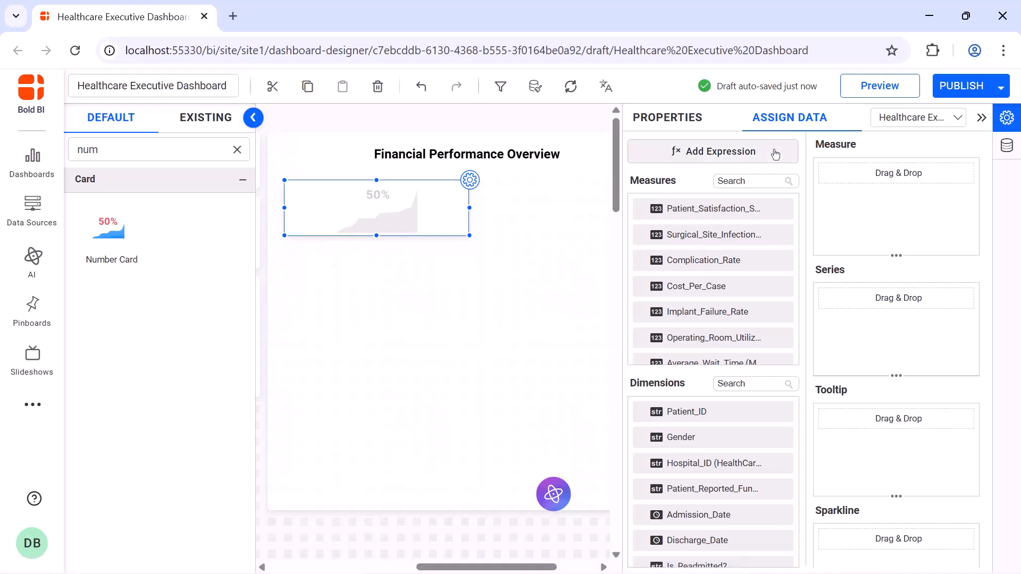
left_click(773, 151)
left_click(238, 524)
left_click(456, 171)
key("ctrl+a")
type("Revenue")
left_click(449, 219)
type("sum([Cost_Per_Case])")
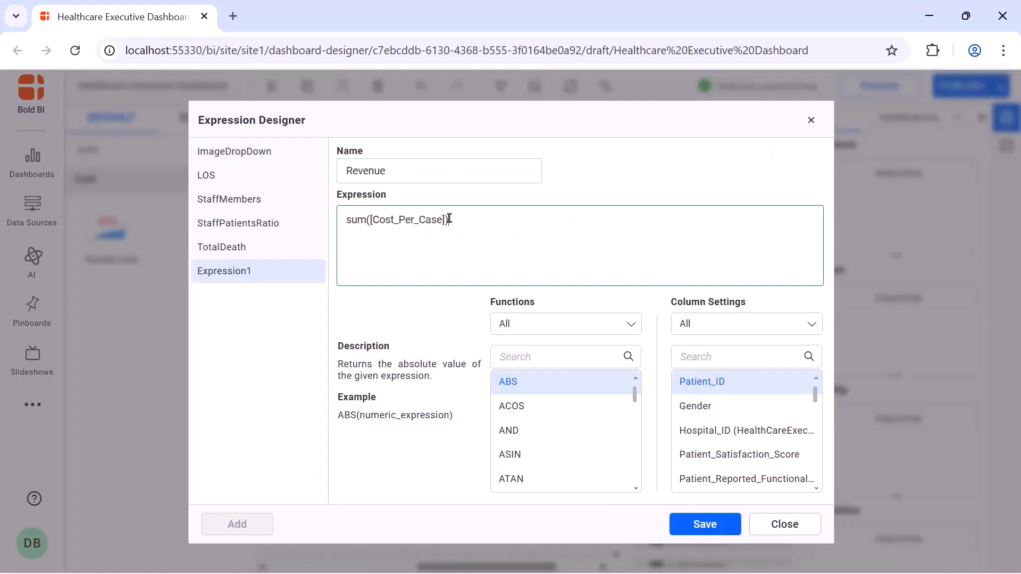
left_click(700, 525)
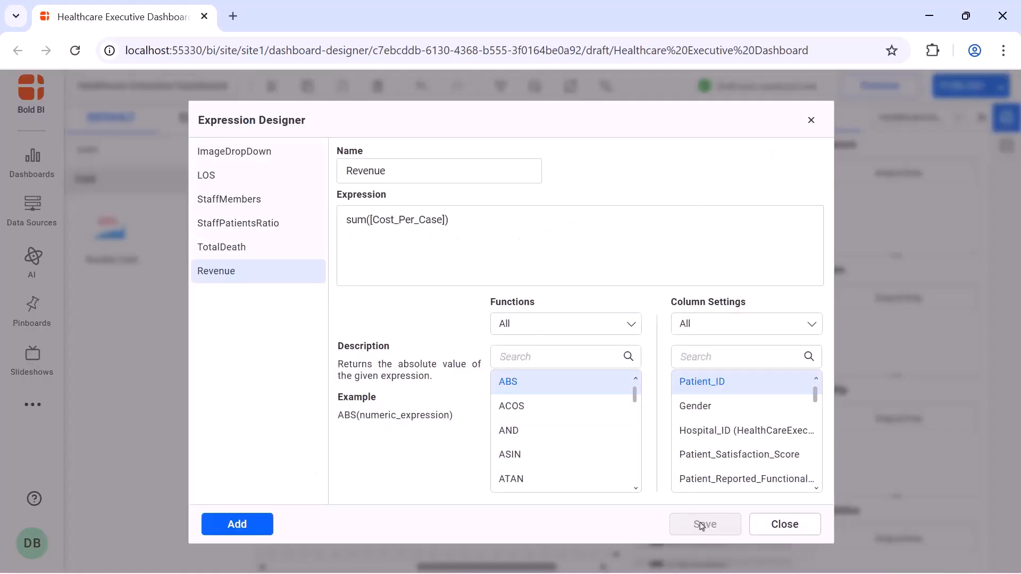
left_click(810, 122)
Assign the Revenue expression as the number card's measure
left_click(776, 181)
type("reve")
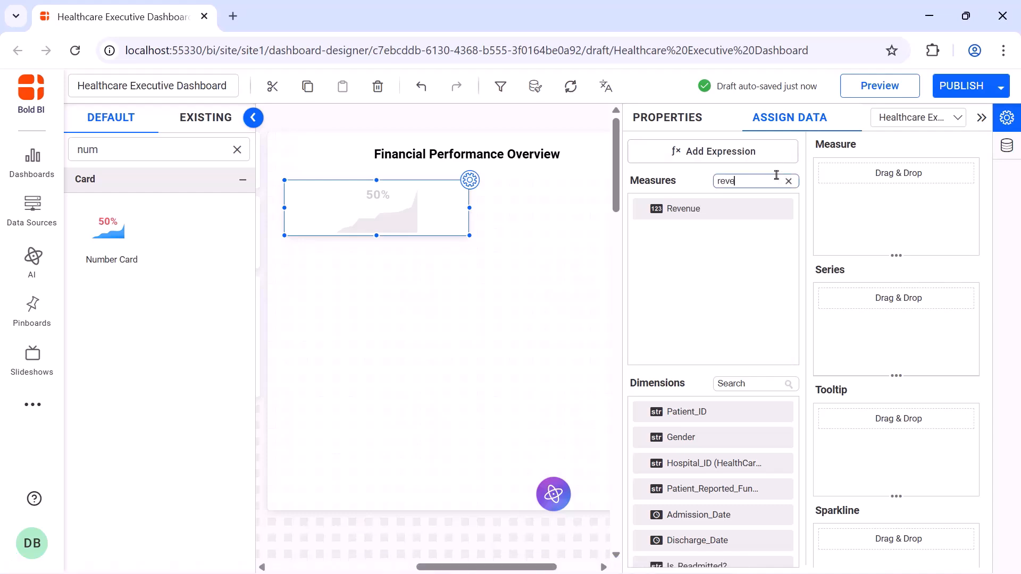
left_click_drag(766, 209, 830, 211)
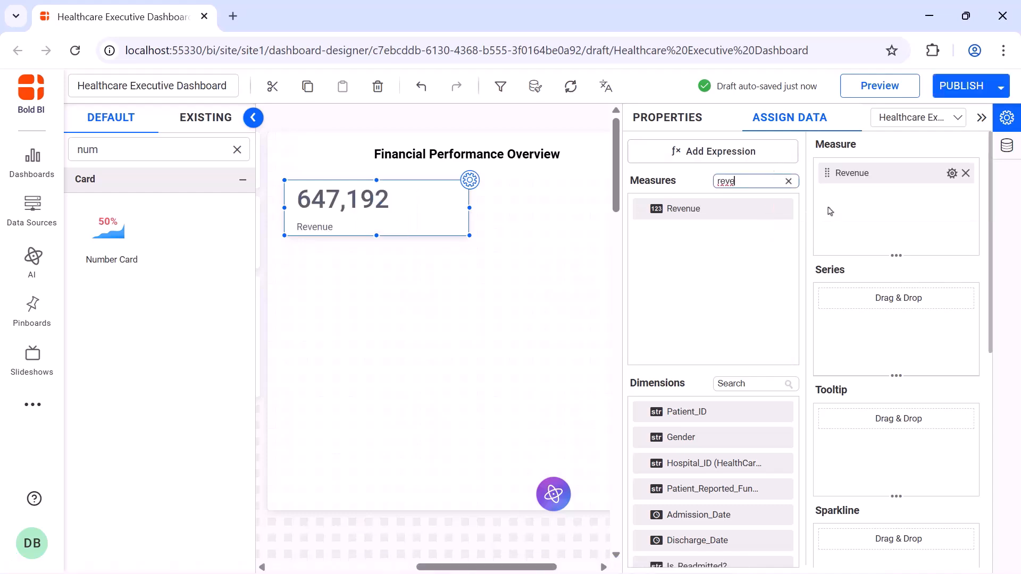
Format the Revenue measure as Currency
left_click(952, 173)
left_click(952, 244)
left_click(467, 204)
left_click(533, 256)
left_click(532, 238)
left_click(499, 262)
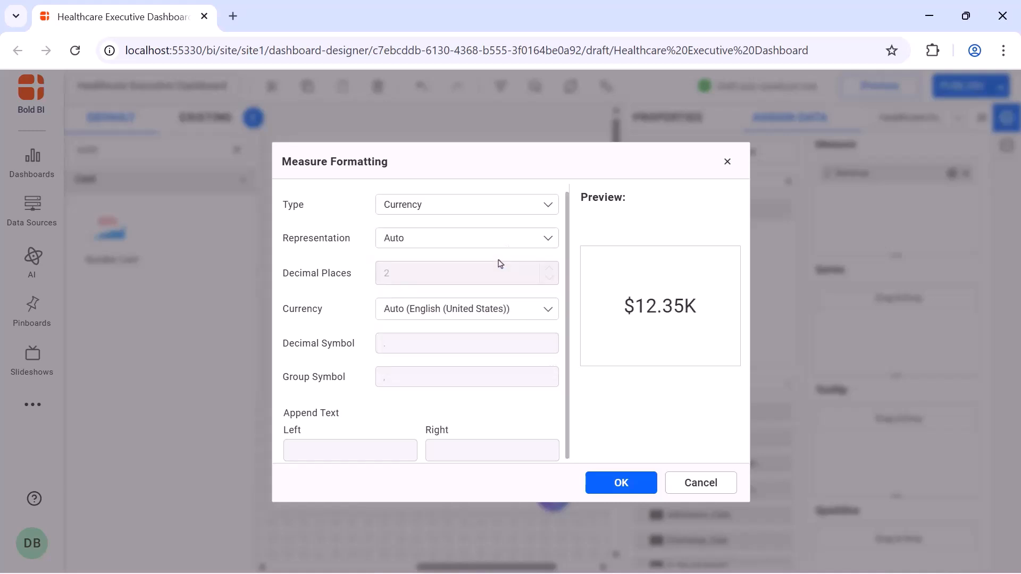
left_click(621, 483)
Set the Revenue card's horizontal alignment to Center
left_click(678, 132)
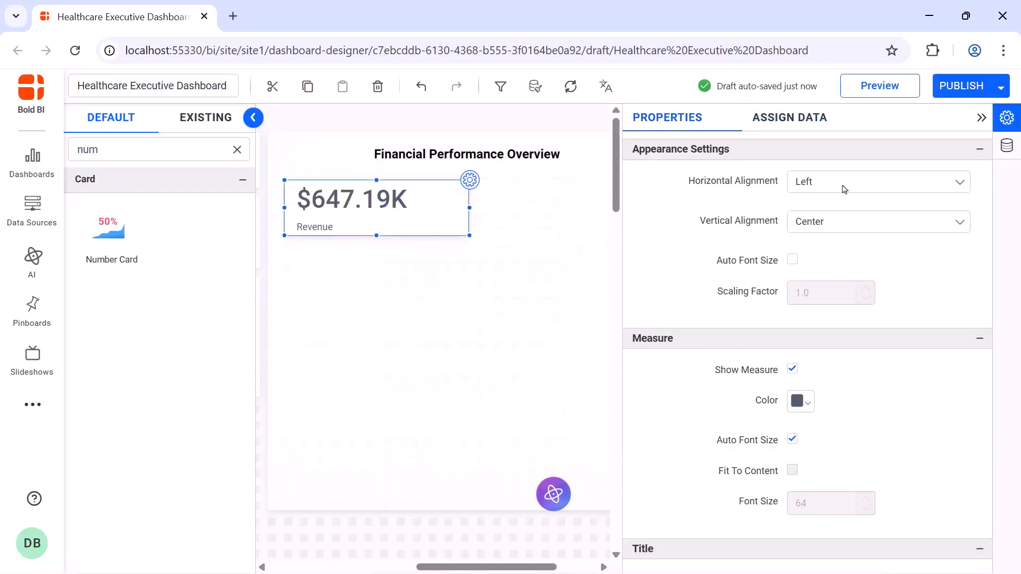
left_click(845, 189)
left_click(843, 225)
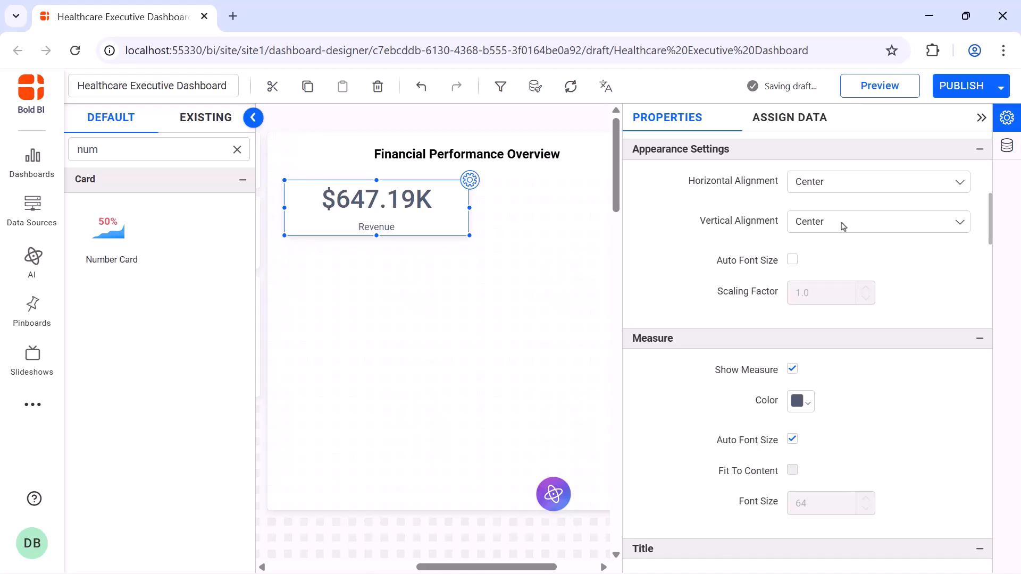
Turn off the measure's auto font size and set its font size to 20
left_click(792, 441)
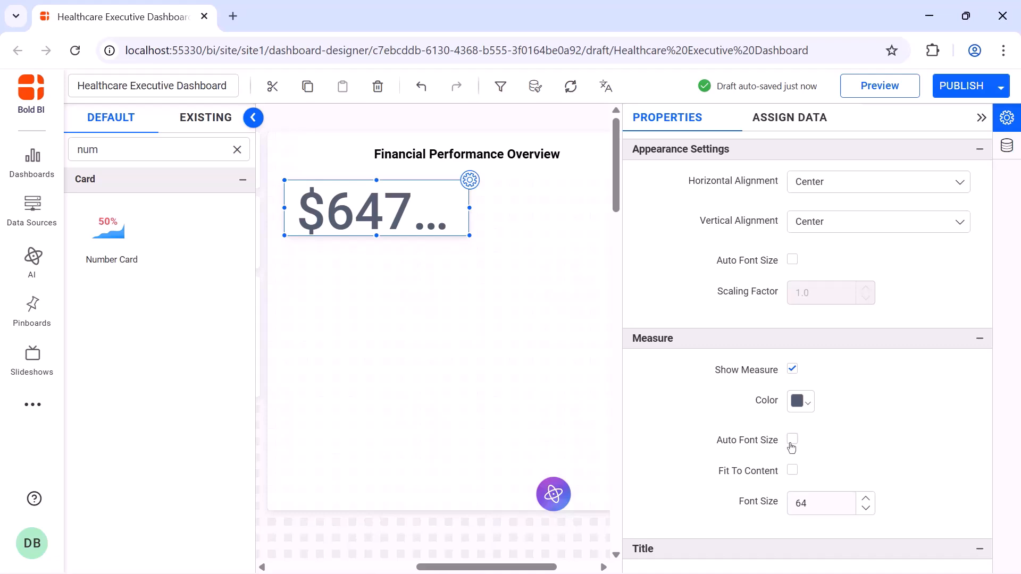
double_click(807, 501)
type("20")
key("Return")
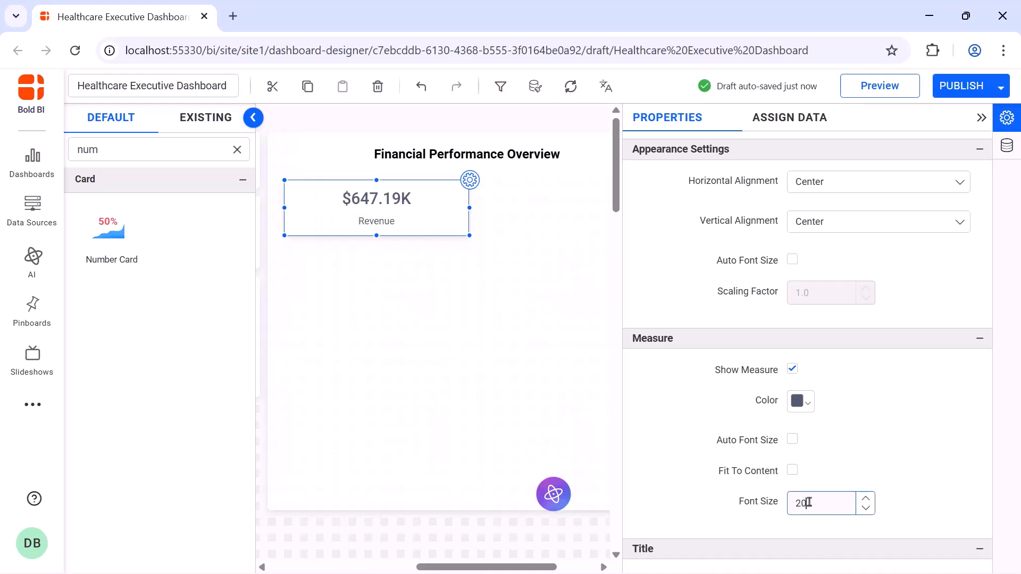
Turn off the title's auto font size and set the title position to Top
scroll(808, 502, "down", 6)
left_click(792, 339)
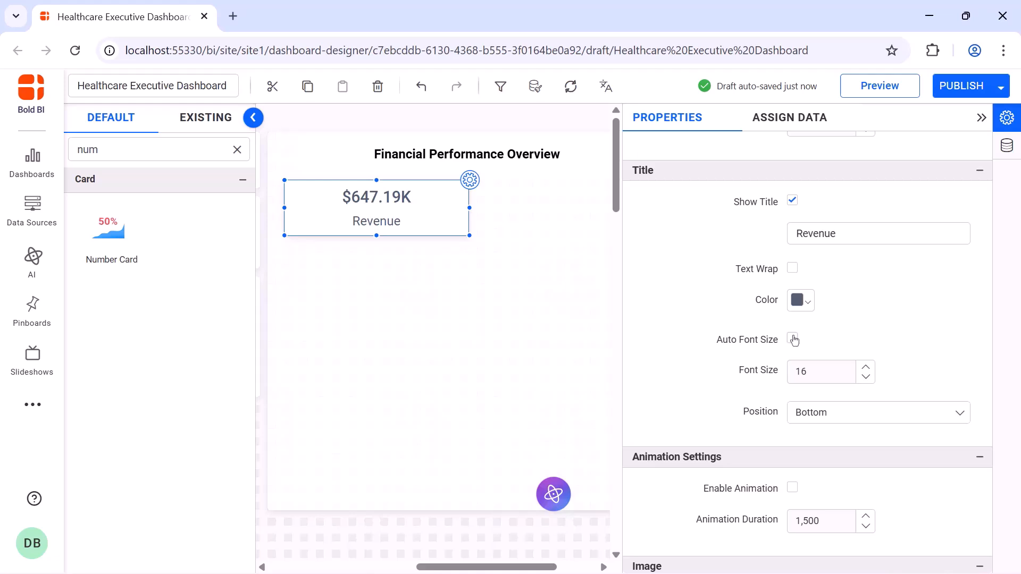
left_click(824, 420)
left_click(817, 438)
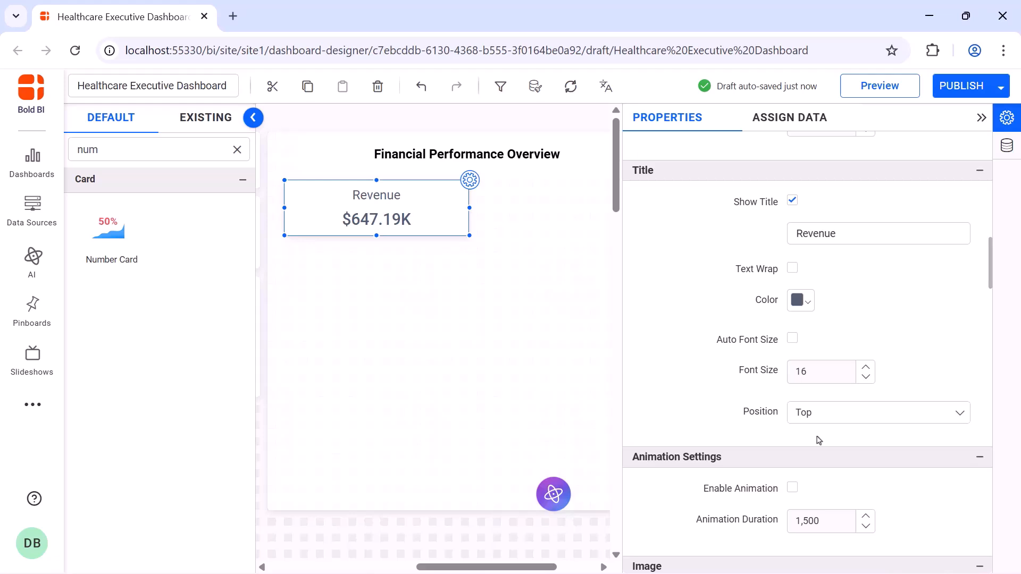
Enable animation and set the Revenue card's background color to light teal
left_click(792, 488)
scroll(794, 493, "down", 10)
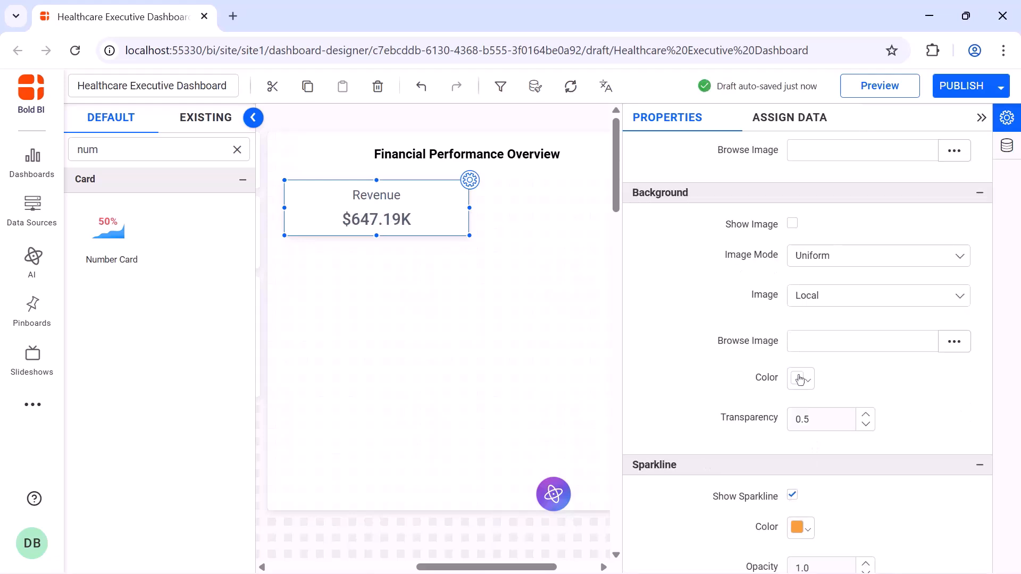
left_click(800, 379)
left_click(912, 212)
left_click(891, 342)
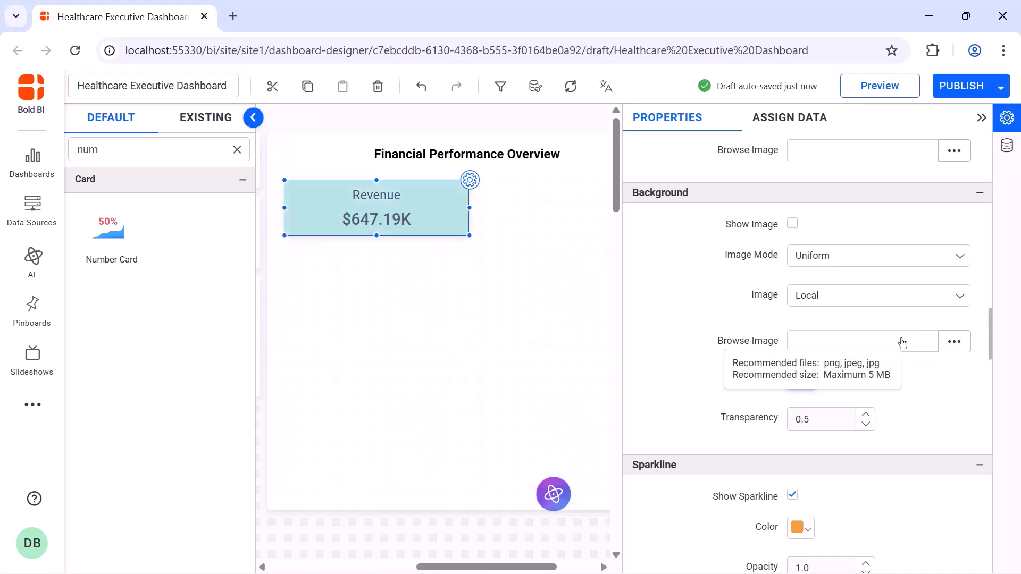
Turn off the Revenue card's container shadow and collapse the properties panel
scroll(794, 432, "down", 10)
left_click(793, 426)
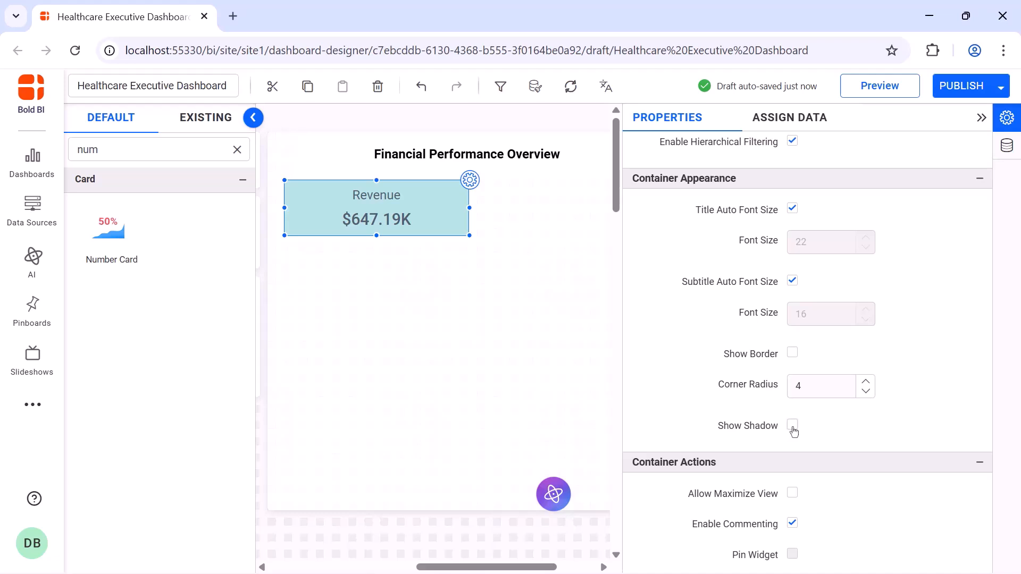
left_click(982, 118)
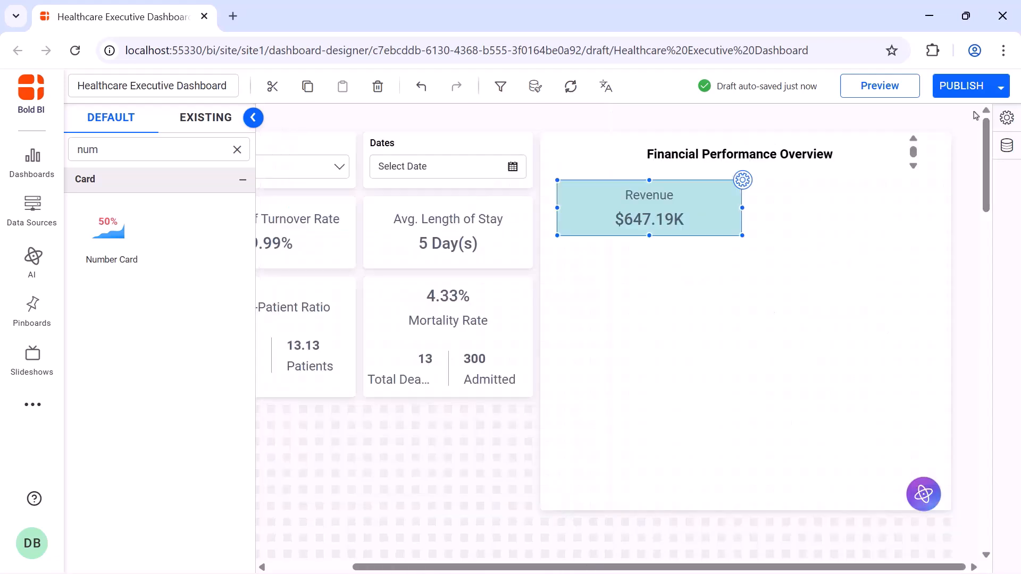
Add a second Number Card beside the Revenue card and widen it
left_click_drag(109, 229, 783, 211)
left_click_drag(839, 252, 934, 235)
Rename the second number card Expenses
left_click(936, 180)
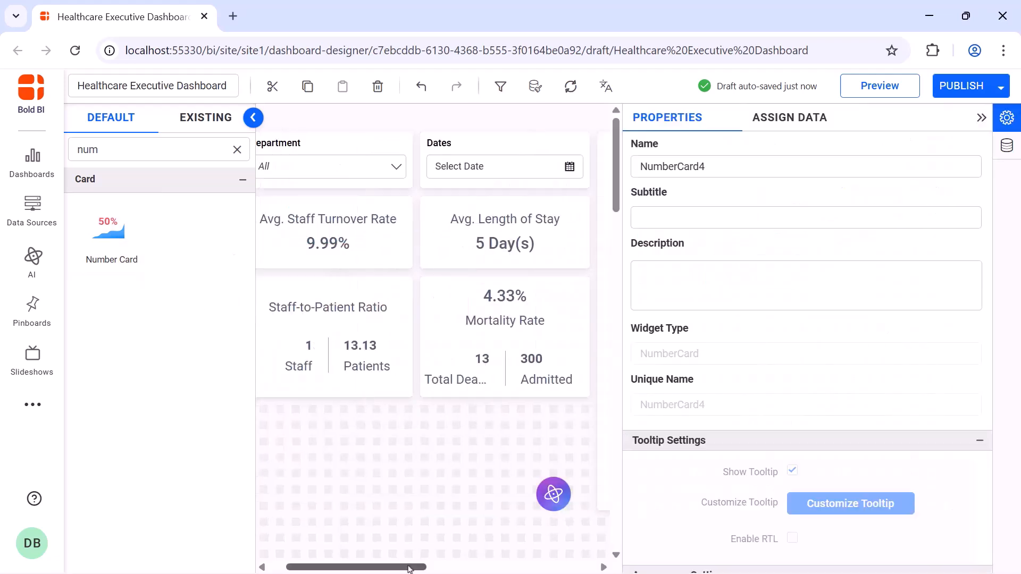
left_click_drag(410, 568, 580, 567)
double_click(766, 166)
type("Expenses")
Create a calculated expression named Expenses with the formula ROUND(CAST(sum([Cost_Incurred]) as int),2)
left_click(784, 126)
left_click(774, 150)
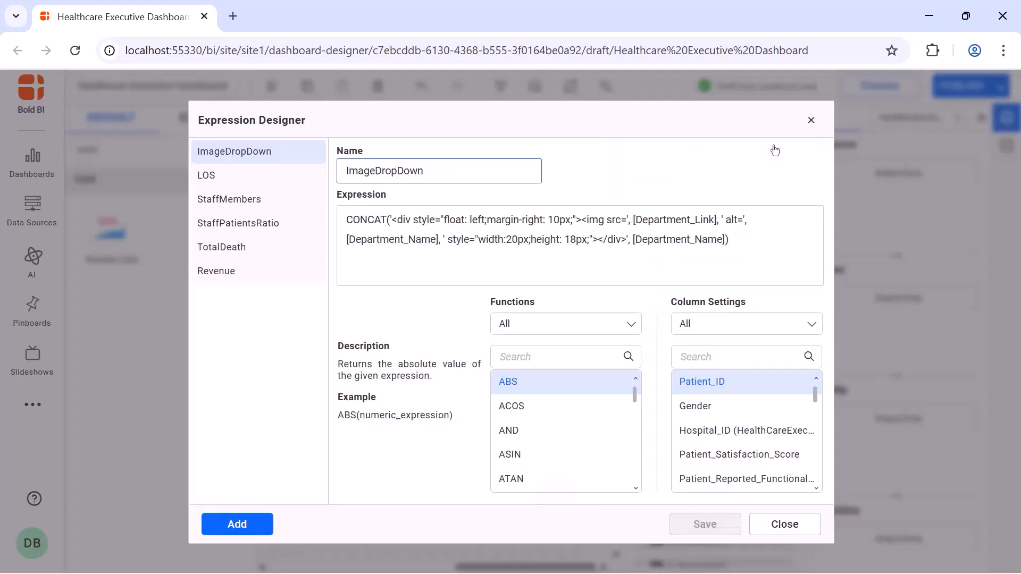
left_click(256, 529)
double_click(449, 173)
type("Expenses")
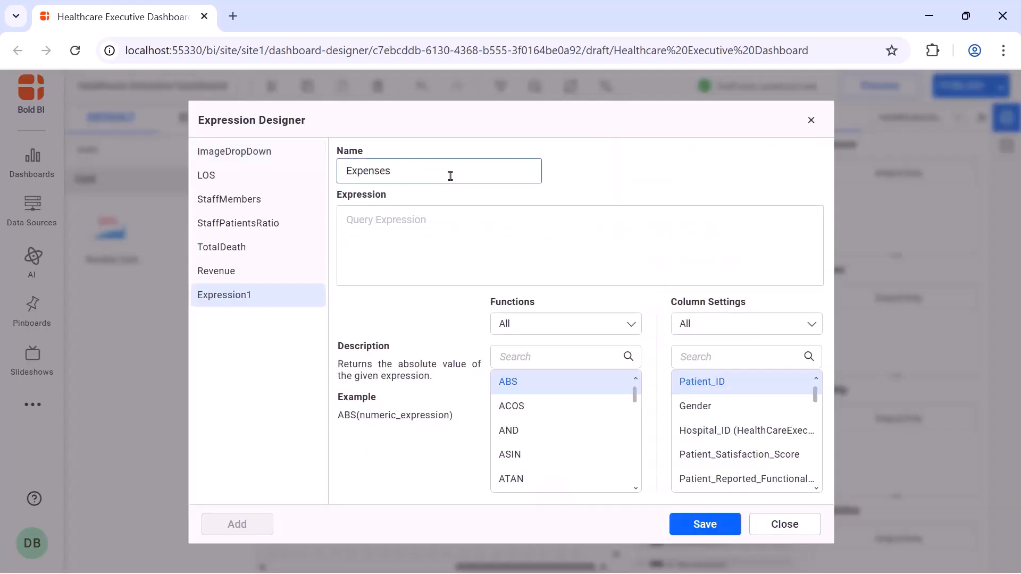
left_click(450, 215)
type("ROUND(CAST(sum([Cost_Incurred]) as int),2)")
left_click(702, 523)
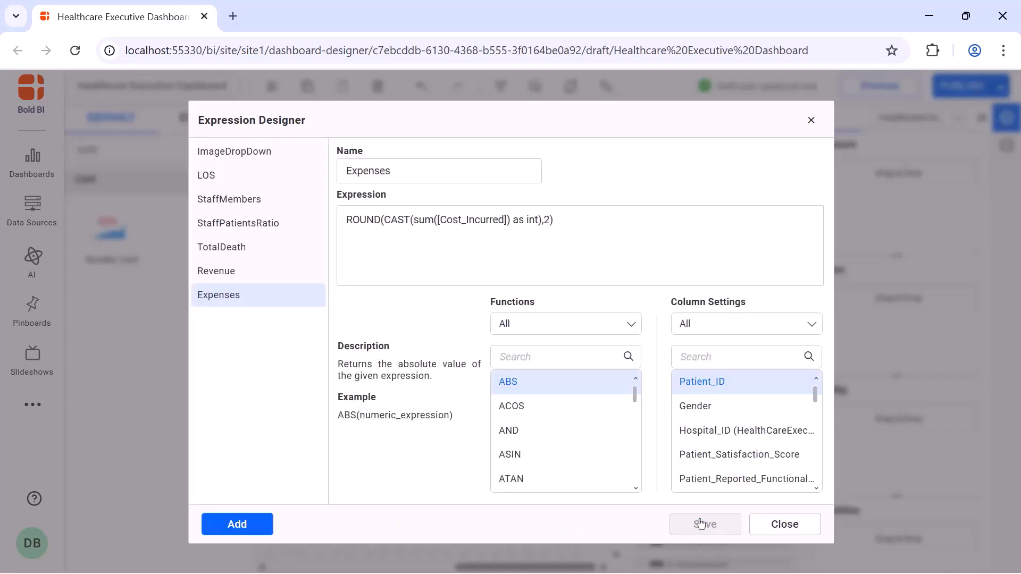
left_click(810, 119)
Assign the Expenses expression as the second card's measure
left_click(750, 181)
type("ex")
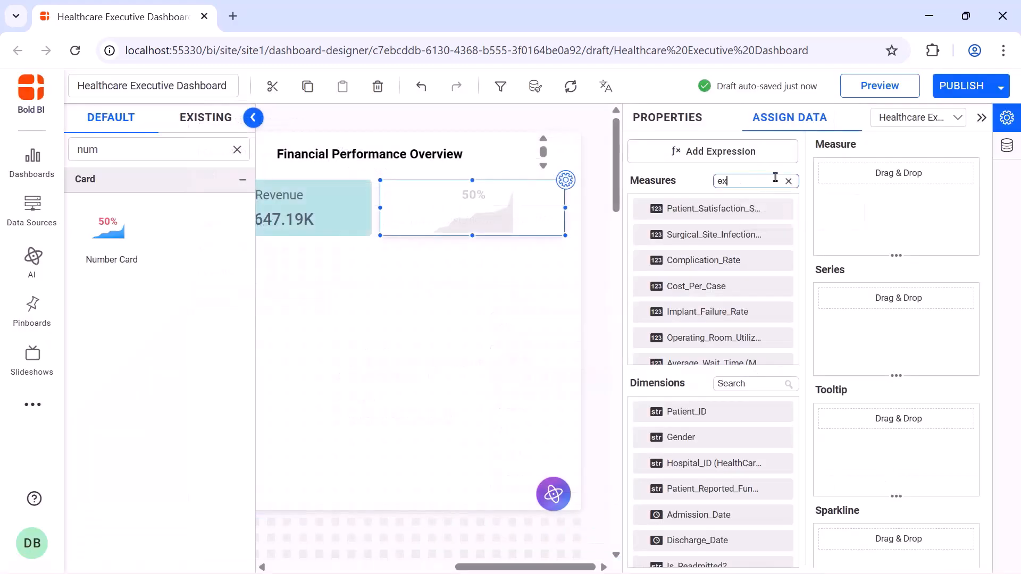
left_click_drag(686, 209, 824, 188)
Format the Expenses measure as currency
left_click(952, 173)
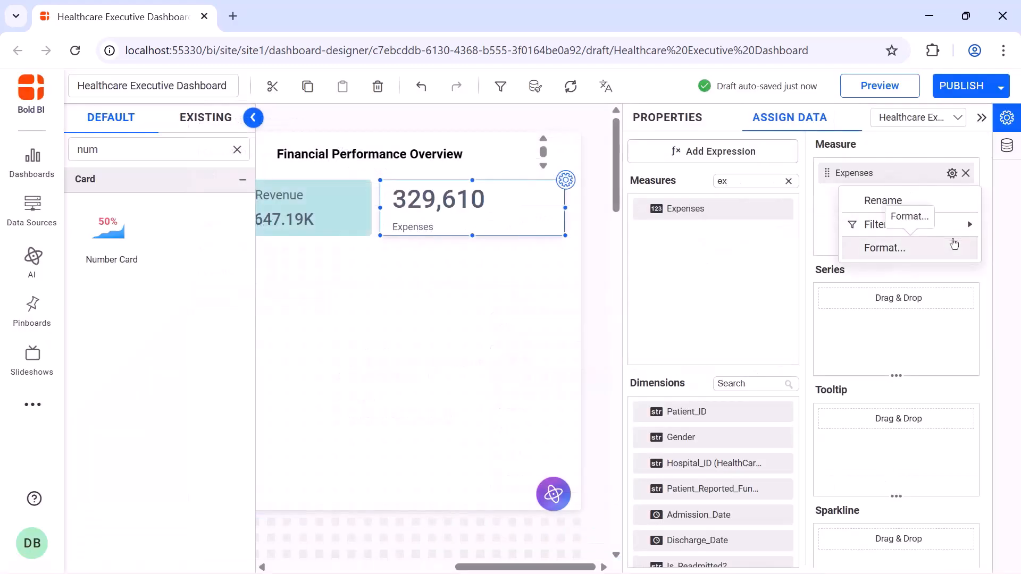
left_click(952, 242)
left_click(510, 203)
left_click(502, 258)
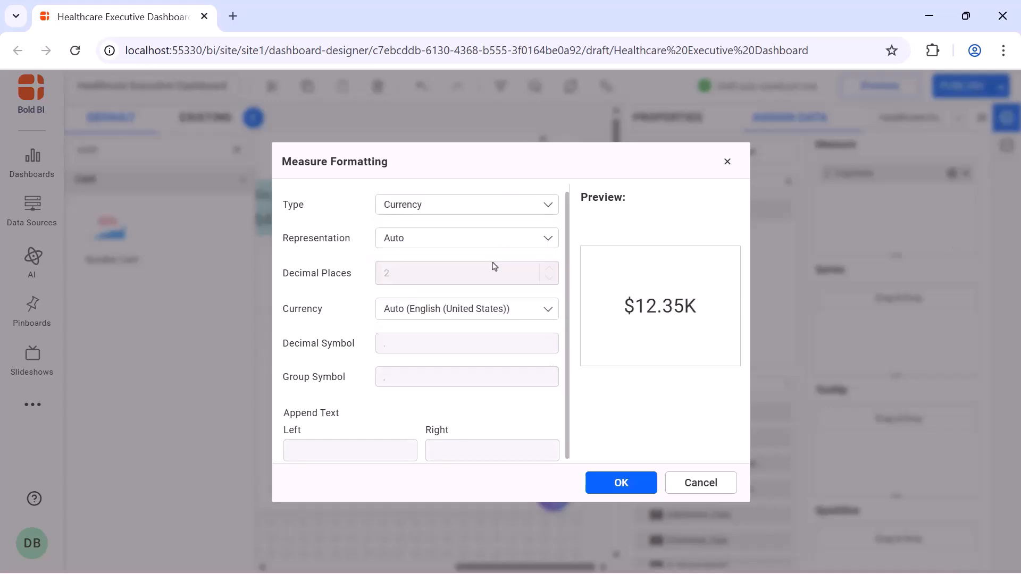
left_click(619, 481)
left_click(689, 118)
left_click(981, 118)
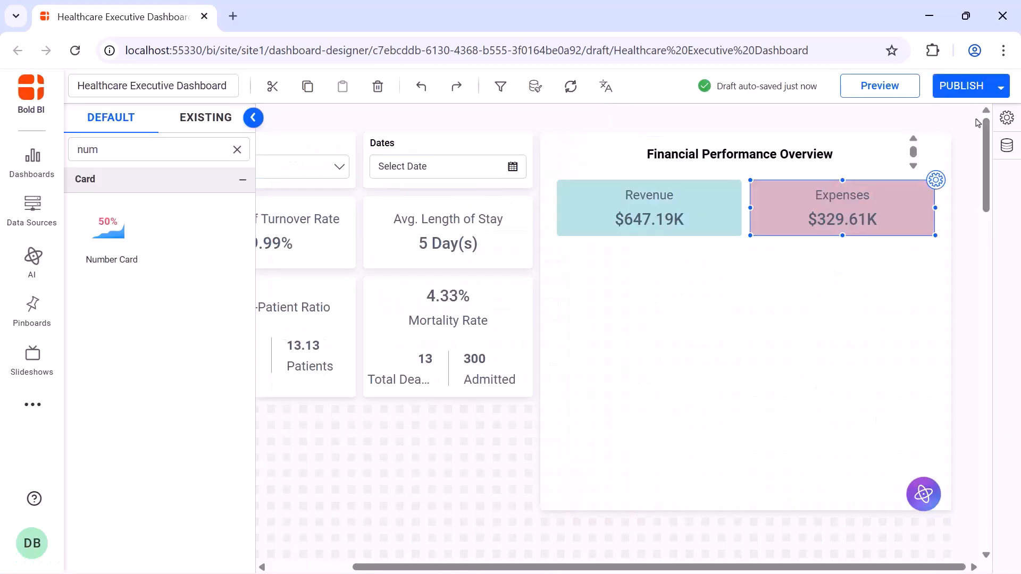
Add a third Number Card below the Revenue card, resize it, and name it Profit
left_click_drag(109, 232, 575, 255)
left_click_drag(644, 314, 732, 288)
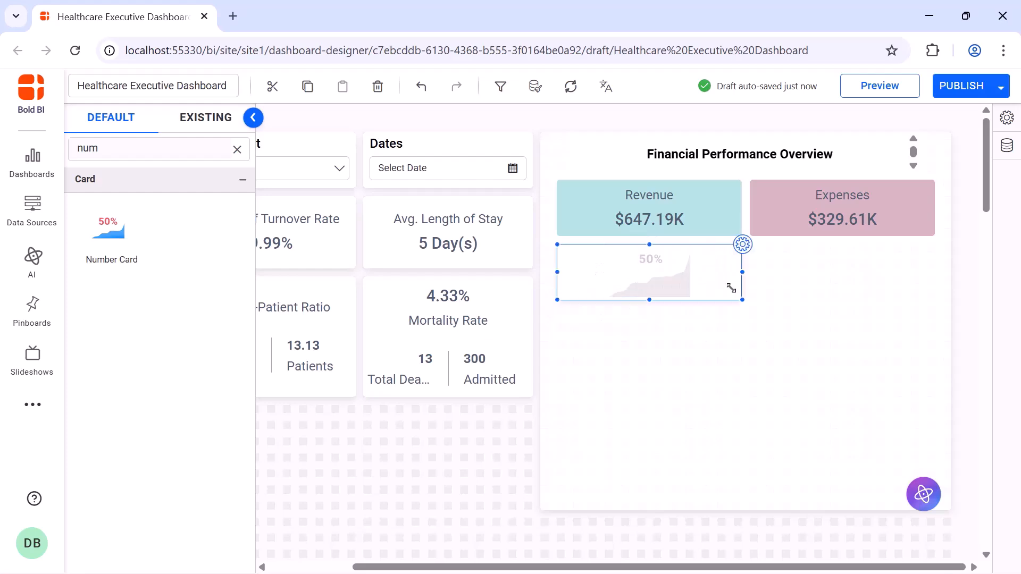
double_click(770, 166)
type("Profit")
Create a calculated expression named Profit from a pasted formula
left_click(782, 119)
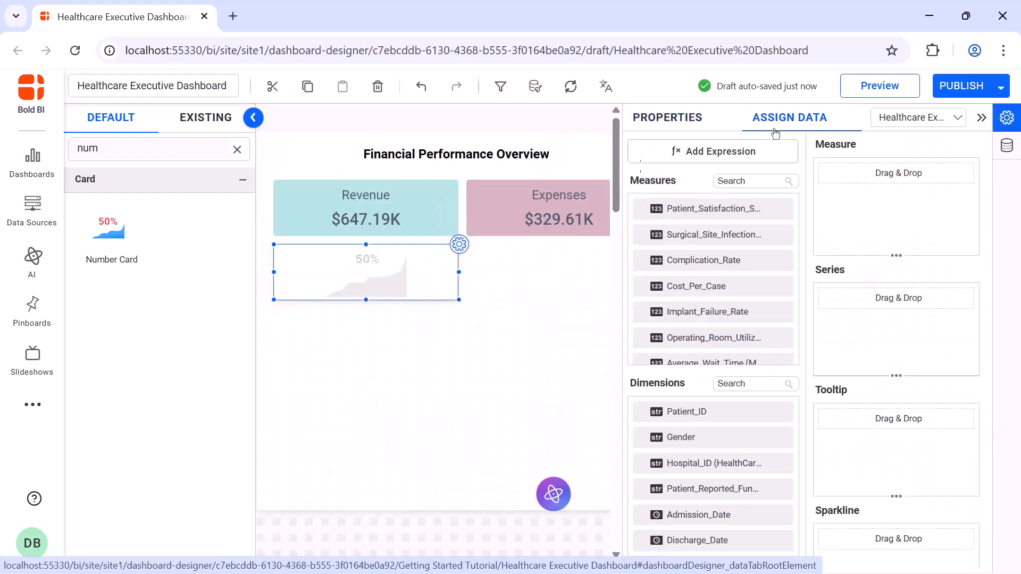
left_click(766, 150)
left_click(237, 524)
double_click(404, 171)
type("Profit")
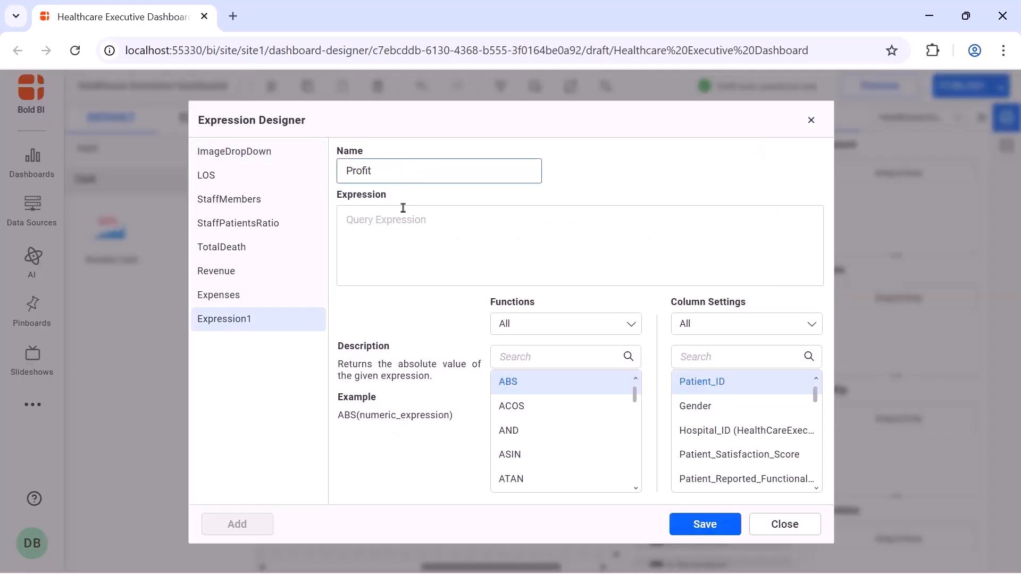
left_click(403, 207)
type("[Cost_Per_Case]-[Cost_Incurred]")
left_click(707, 524)
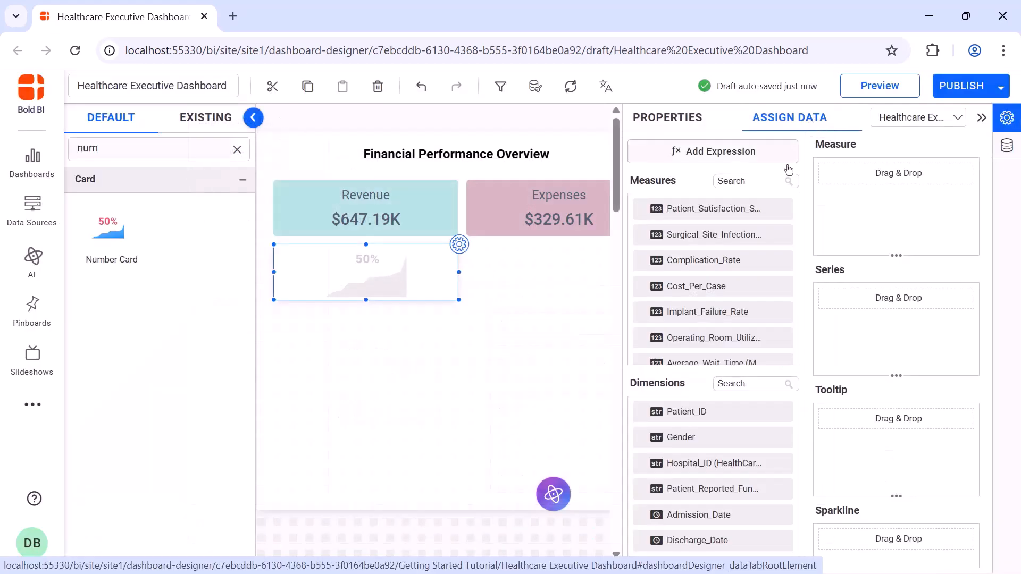
Assign the Profit expression as the Profit card's measure
left_click(781, 179)
type("pr")
left_click_drag(758, 236, 831, 206)
Format the Profit measure as currency
left_click(952, 173)
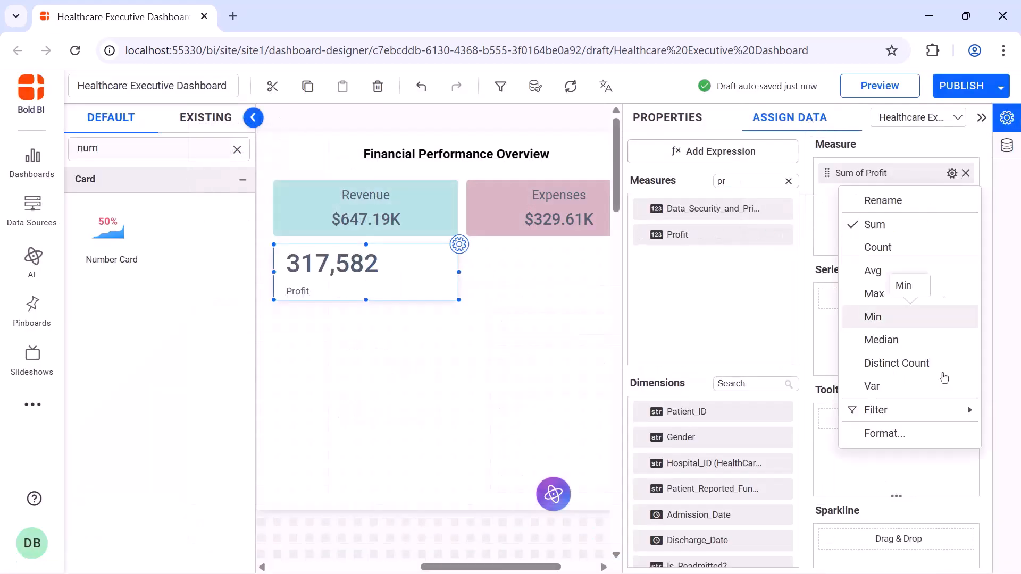
left_click(942, 431)
left_click(467, 205)
left_click(480, 255)
left_click(467, 238)
left_click(479, 269)
left_click(621, 483)
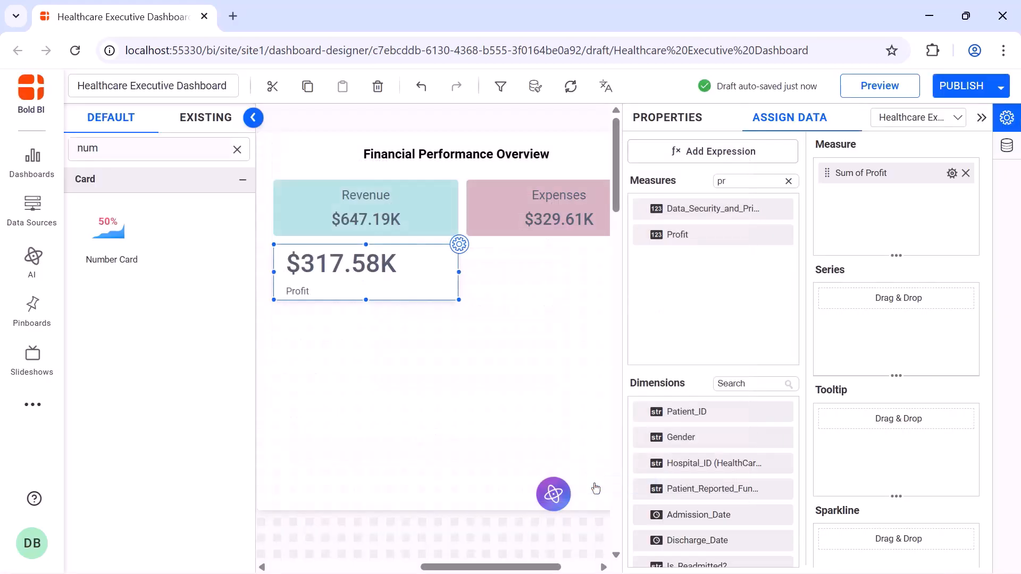
Add a fourth Number Card beside the Profit card and name it Operating Margin
left_click(667, 130)
left_click_drag(109, 229, 933, 314)
left_click(770, 175)
key("ctrl+a")
type("Operating Margin")
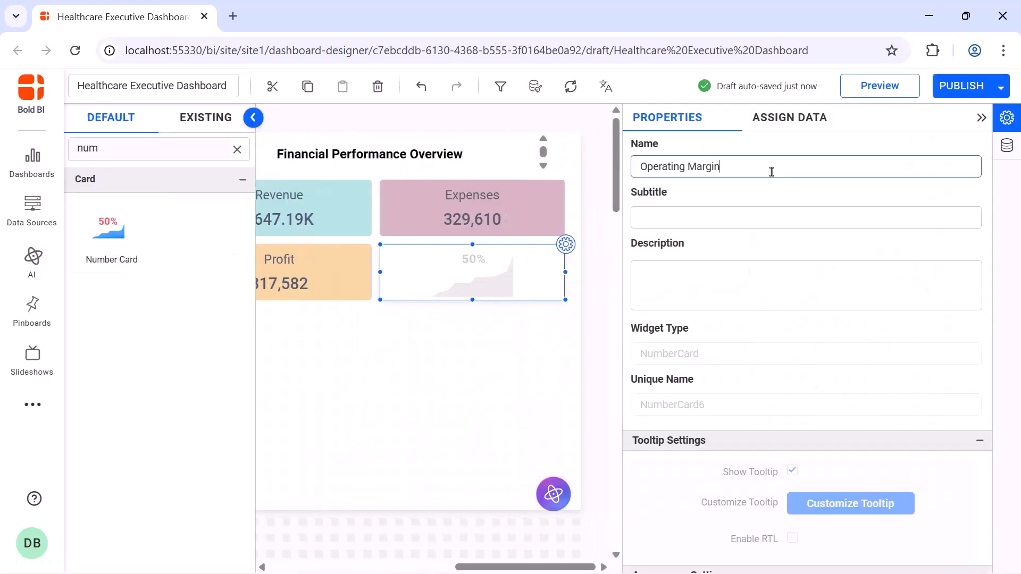
Create an expression named OperatingMargin with the formula ROUND(Cast((sum([Profit])/sum([Cost_Per_Case]))*100 as Int),2)
left_click(788, 133)
left_click(779, 153)
left_click(237, 521)
double_click(462, 171)
key("BackSpace")
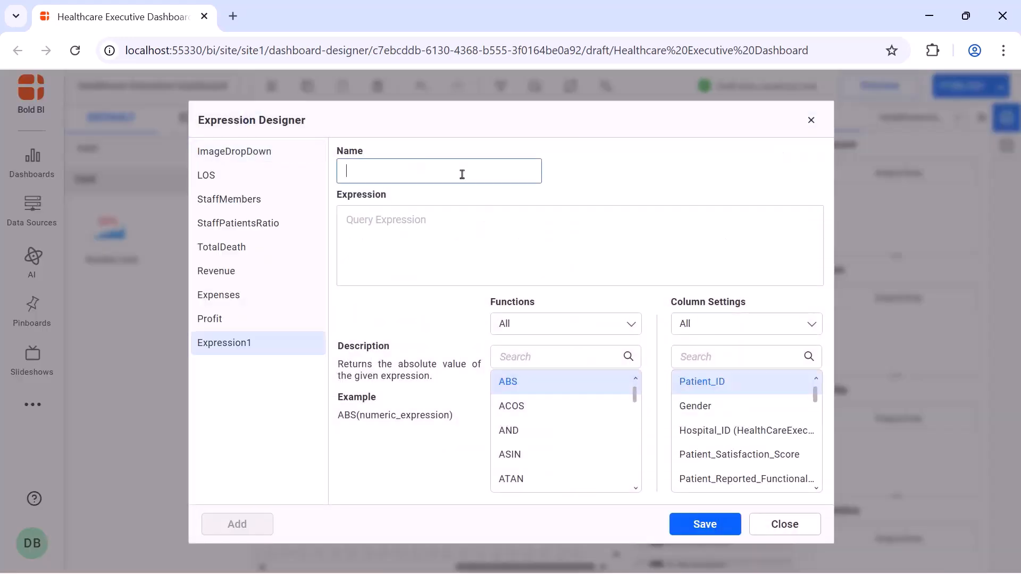
type("OperatingMargin")
left_click(468, 211)
type("ROUND(Cast(sum([Profit])/sum([Cost_Per_Case])*100 as int),2)")
left_click(705, 524)
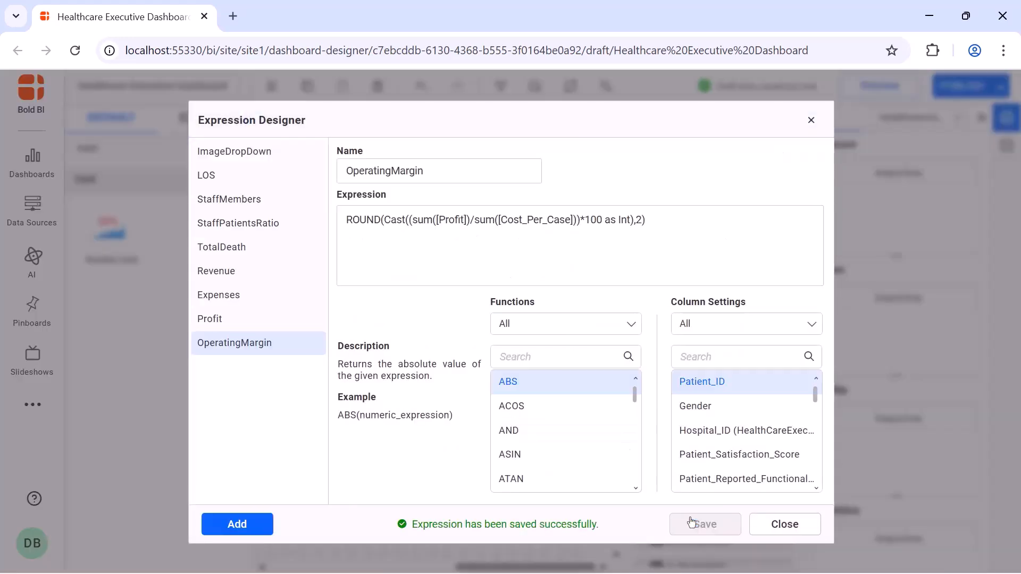
left_click(811, 120)
Assign the OperatingMargin expression as the Operating Margin card's measure
left_click(761, 181)
type("ma")
left_click_drag(692, 234, 828, 199)
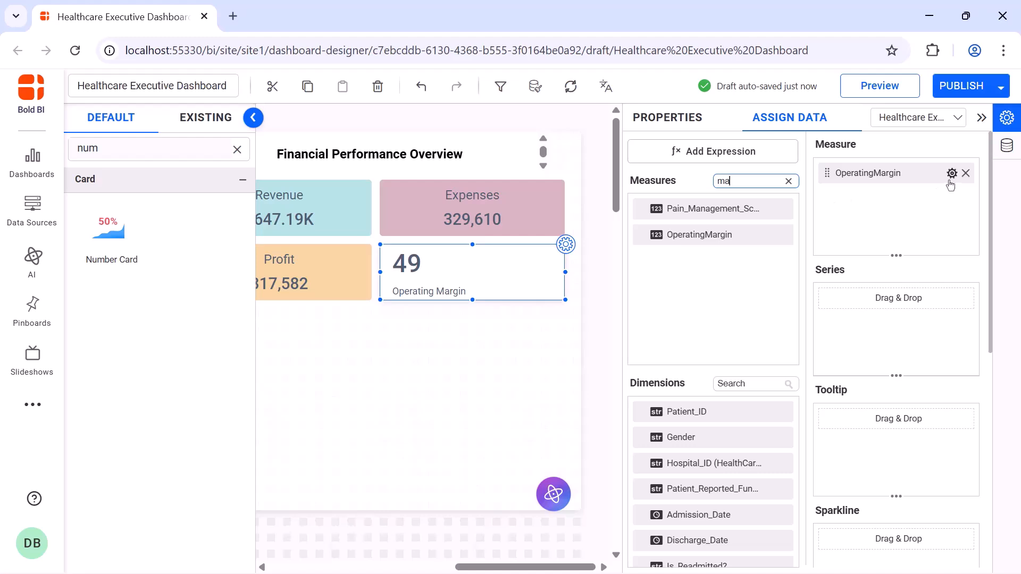
Append a % suffix to the OperatingMargin measure's format
left_click(951, 173)
left_click(961, 259)
left_click(543, 450)
type("%")
left_click(611, 482)
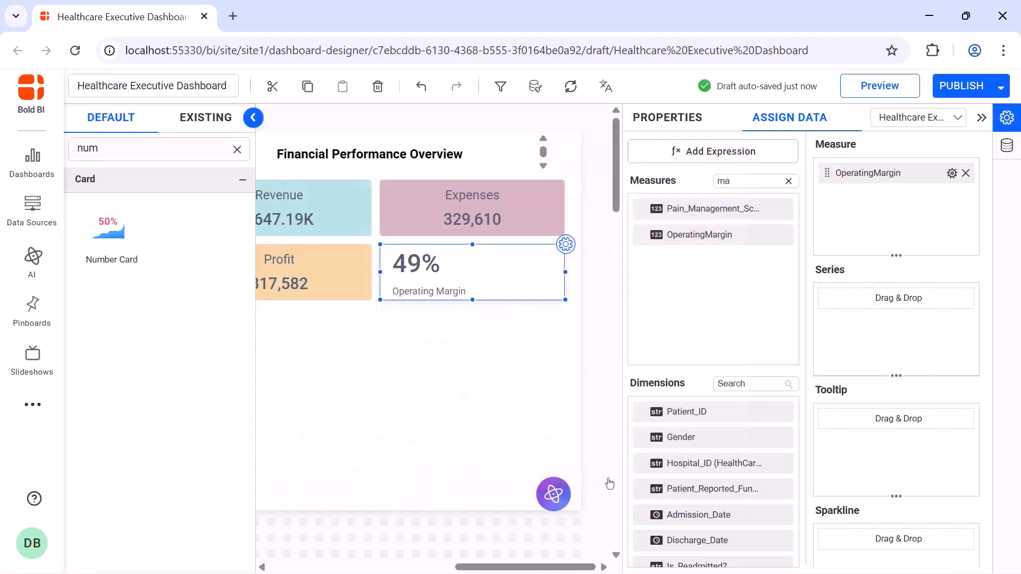
left_click(671, 127)
left_click(980, 118)
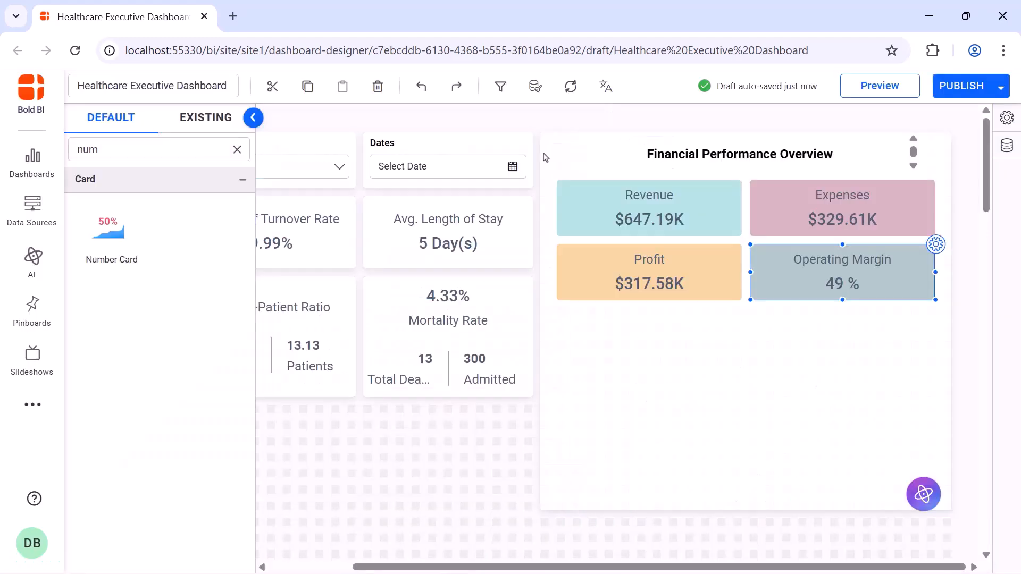
Add a Stacked Bar chart below the KPI cards and name it Revenue, Expenses, and Profit Breakdown
left_click(237, 149)
type("sta")
left_click_drag(110, 229, 565, 319)
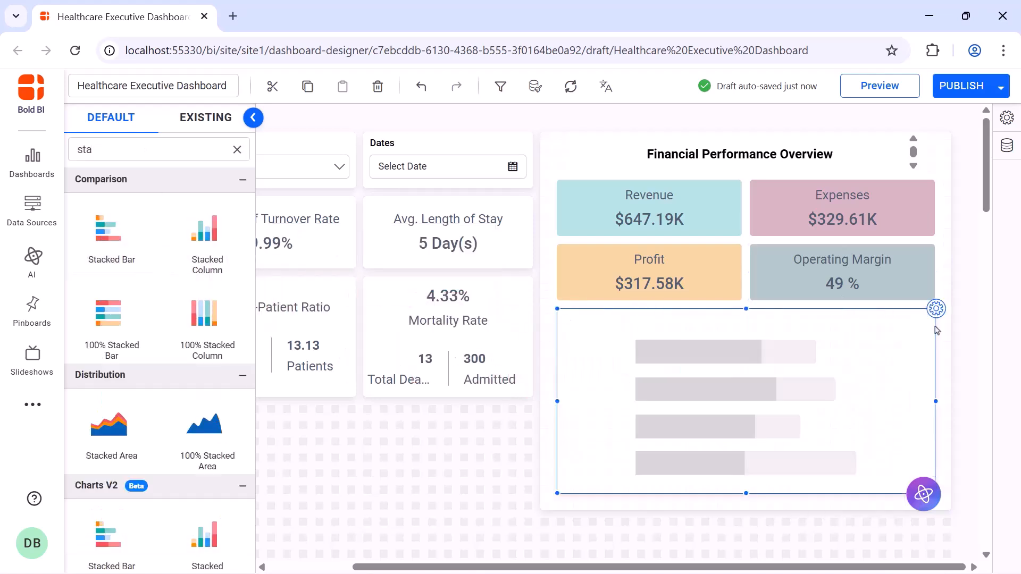
left_click(936, 310)
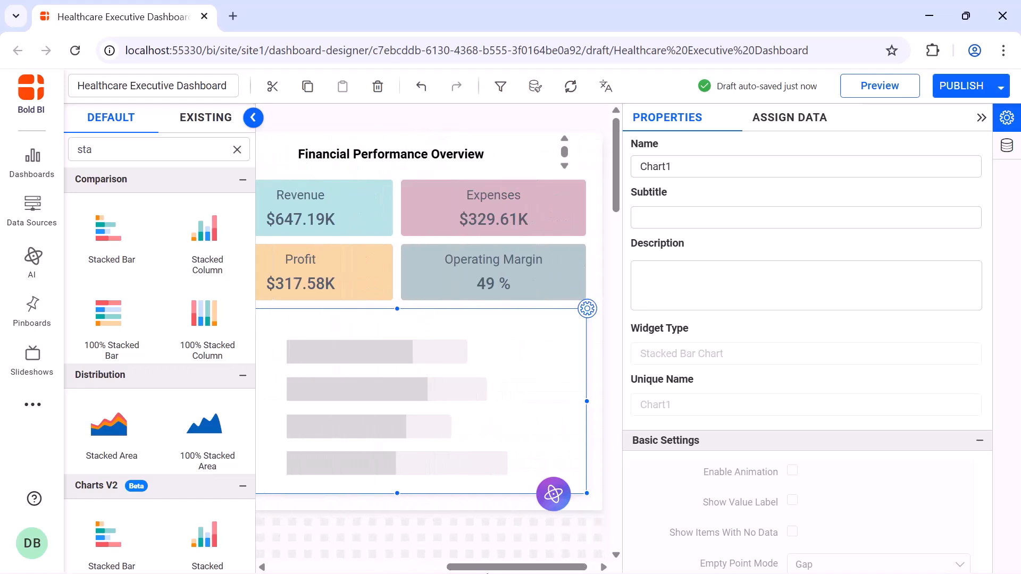
left_click(852, 168)
key("ctrl+a")
type("Revenue, Expenses, and Profit Breakdown")
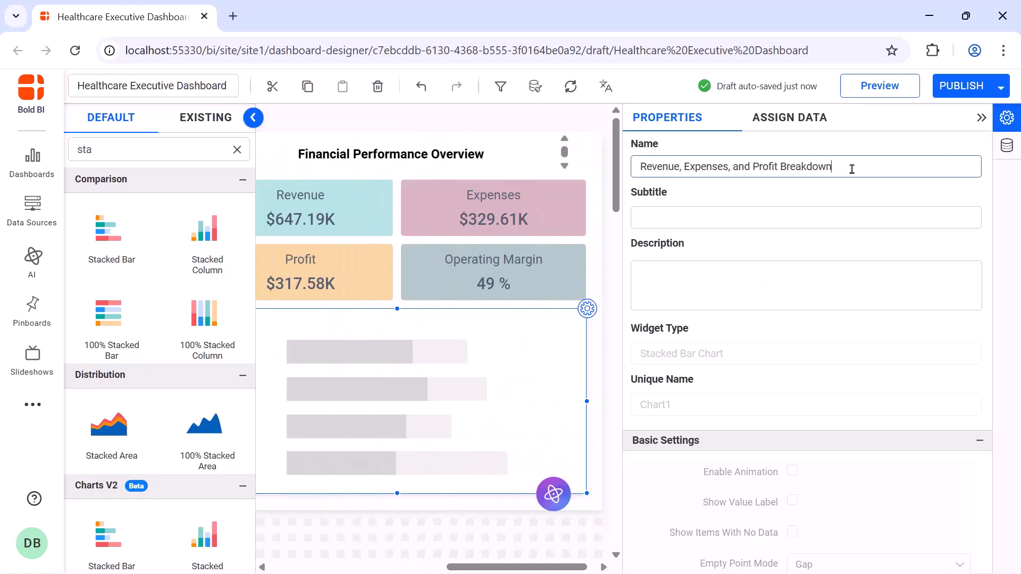
Add Cost_Per_Case as a chart value and rename it Revenue
left_click(793, 118)
left_click(734, 181)
type("co")
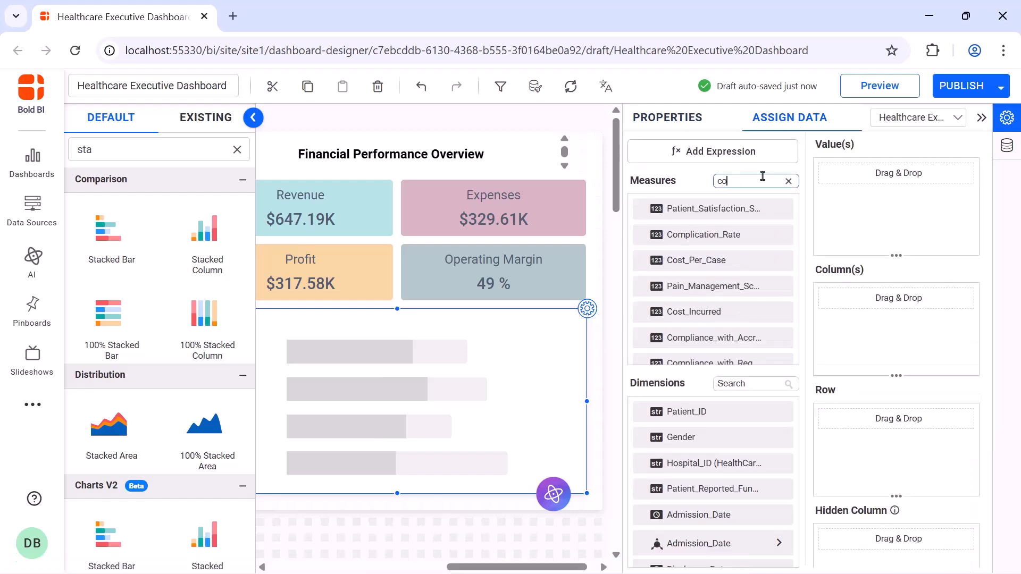
type("s")
left_click_drag(696, 209, 898, 191)
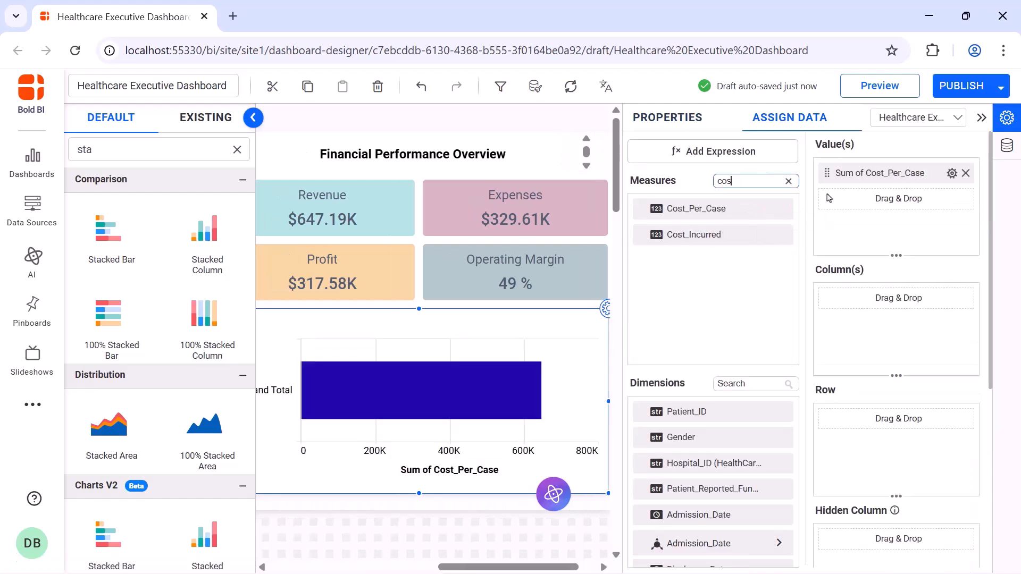
left_click(952, 177)
left_click(952, 195)
key("ctrl+a")
type("Revenue")
key("Return")
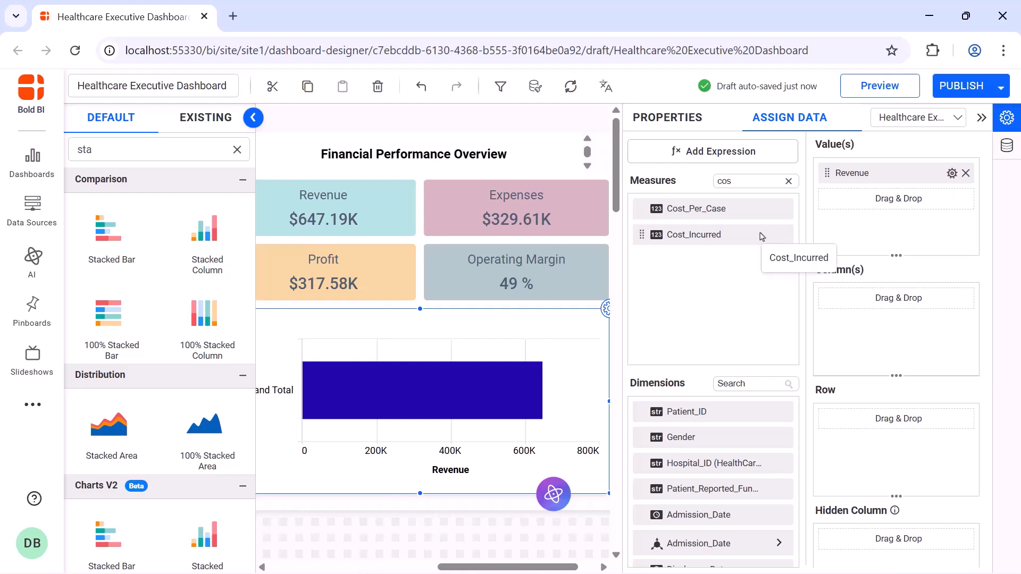
Add Cost_Incurred as a second chart value and rename it Expenses
left_click_drag(761, 230, 850, 225)
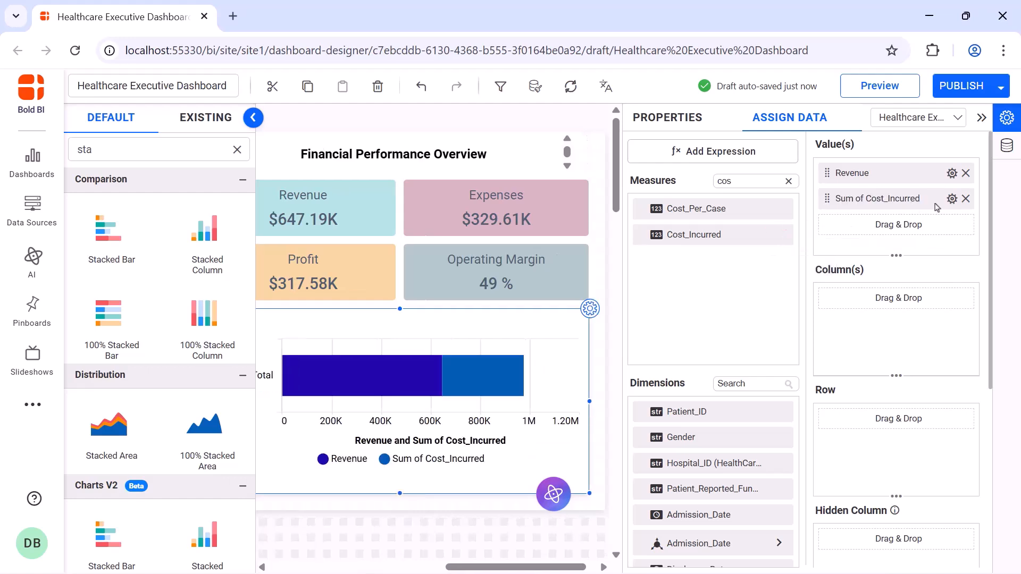
left_click(952, 199)
left_click(951, 226)
type("Expenses")
key("Return")
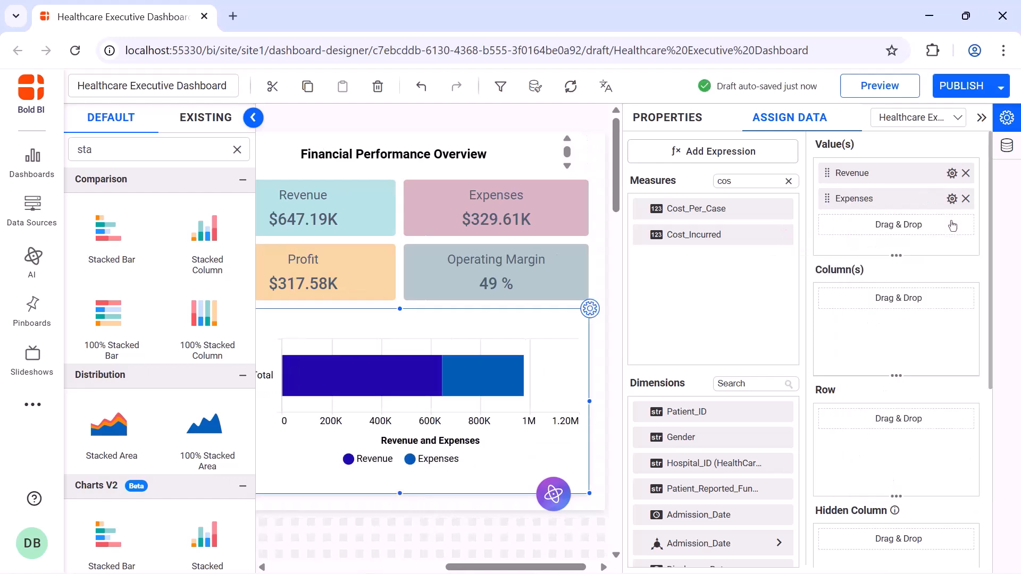
Add Profit as a third chart value and rename it Profit
left_click(788, 181)
type("pr")
left_click_drag(677, 235, 826, 235)
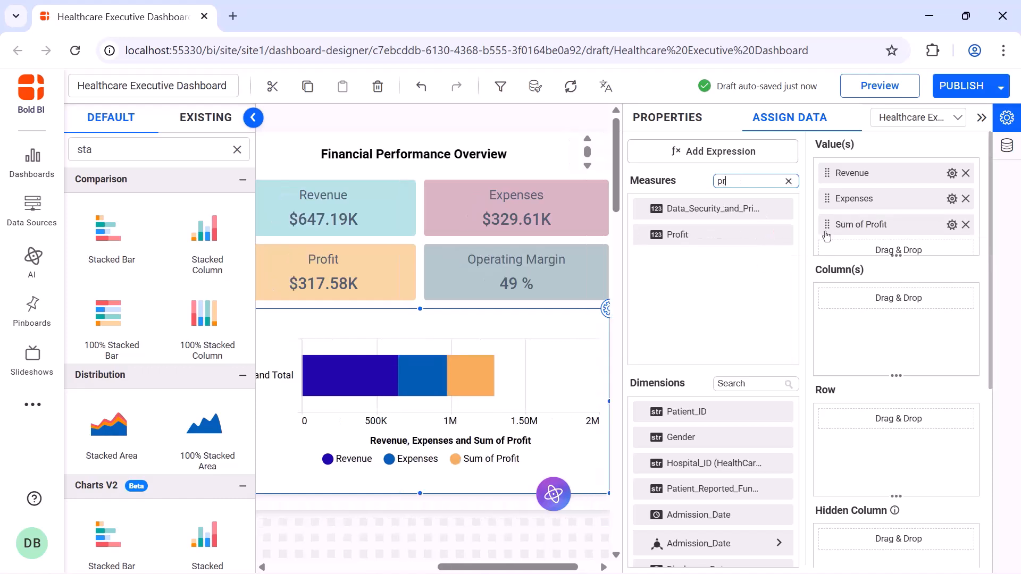
left_click(952, 224)
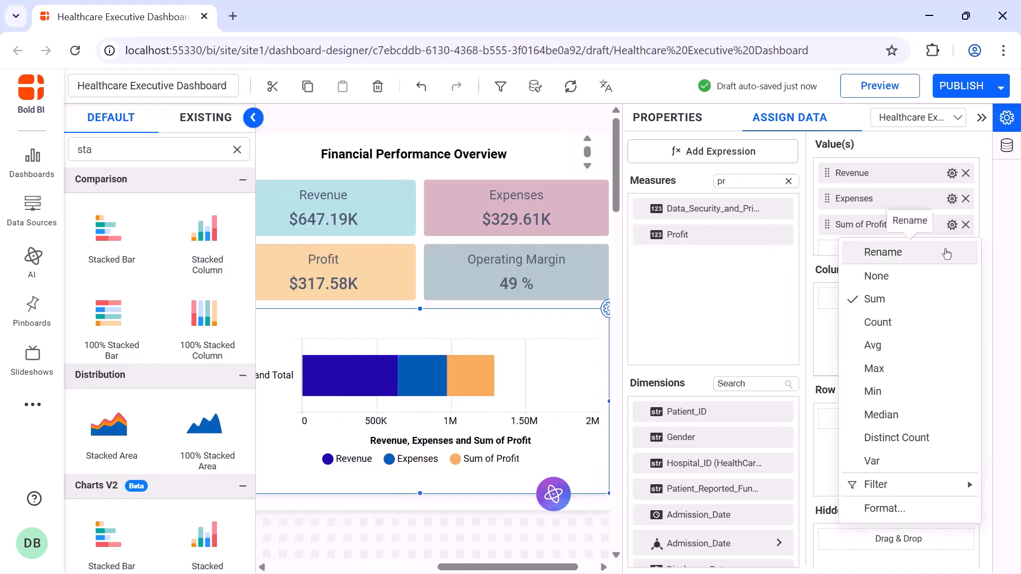
left_click(946, 253)
Add Department as the chart's column dimension
type("de")
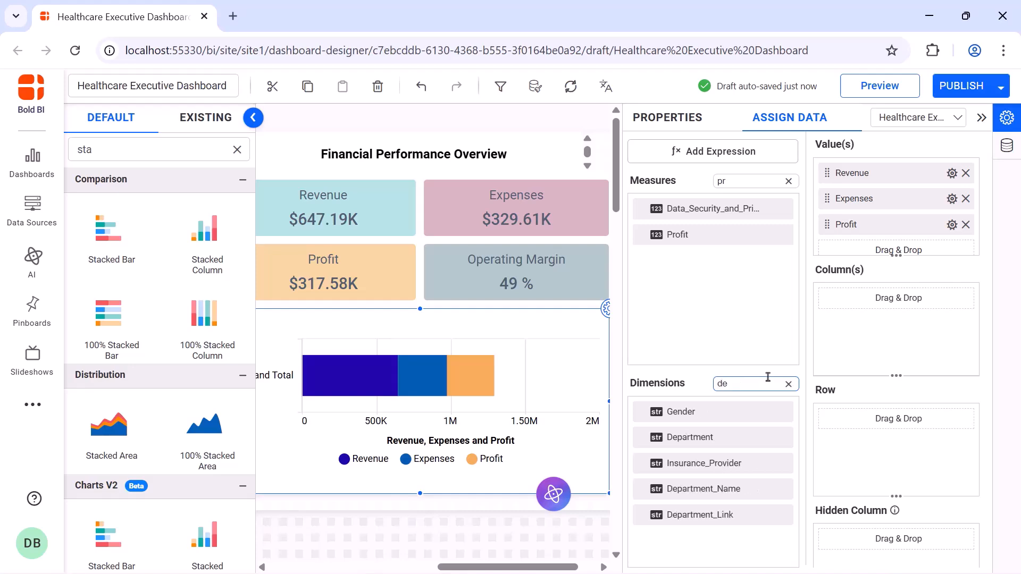
left_click_drag(755, 432, 840, 343)
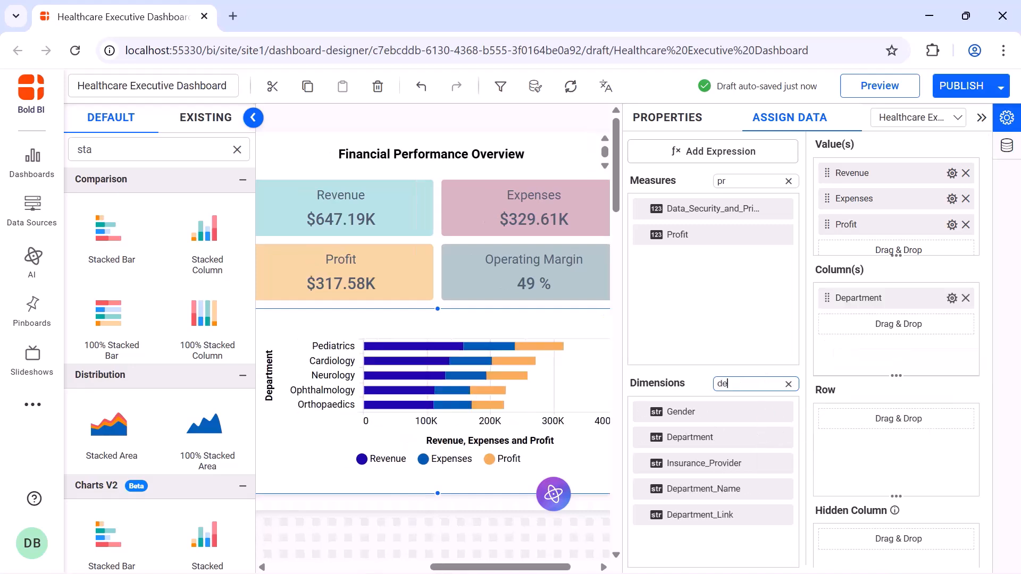
Change the chart type of all three series to Column
left_click(668, 117)
scroll(850, 266, "down", 5)
left_click(889, 197)
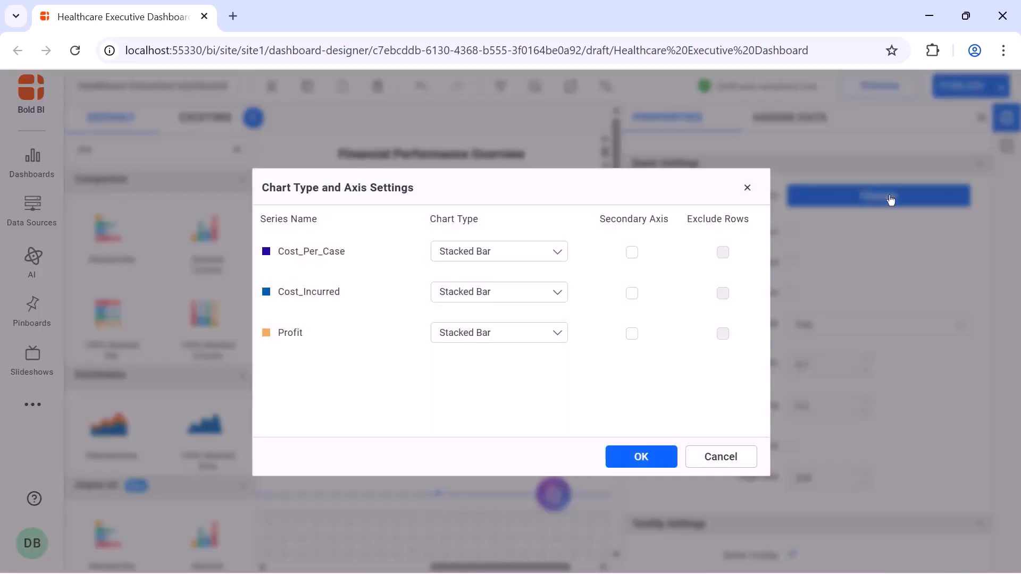
left_click(532, 252)
scroll(520, 285, "up", 3)
left_click(520, 285)
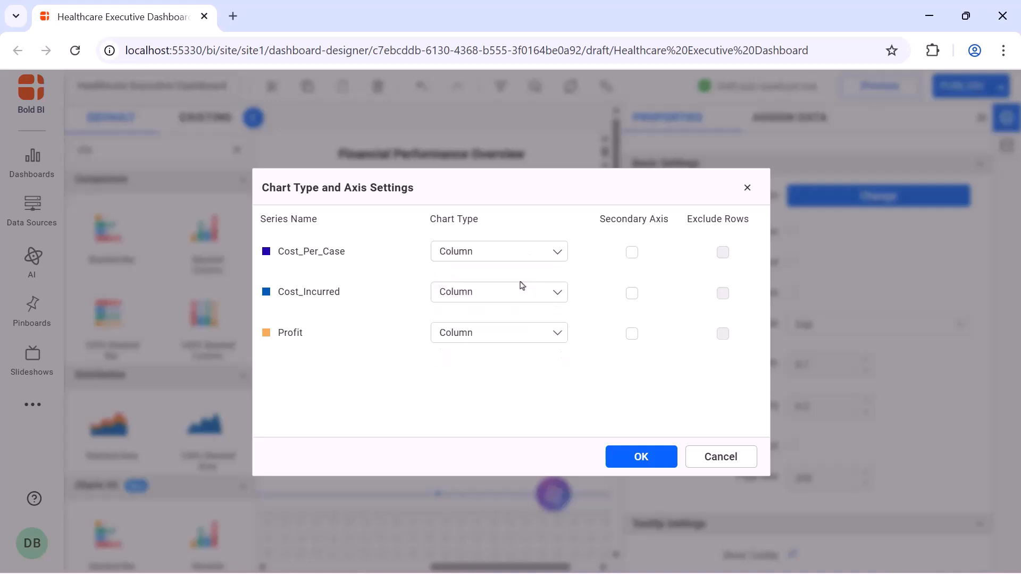
left_click(628, 453)
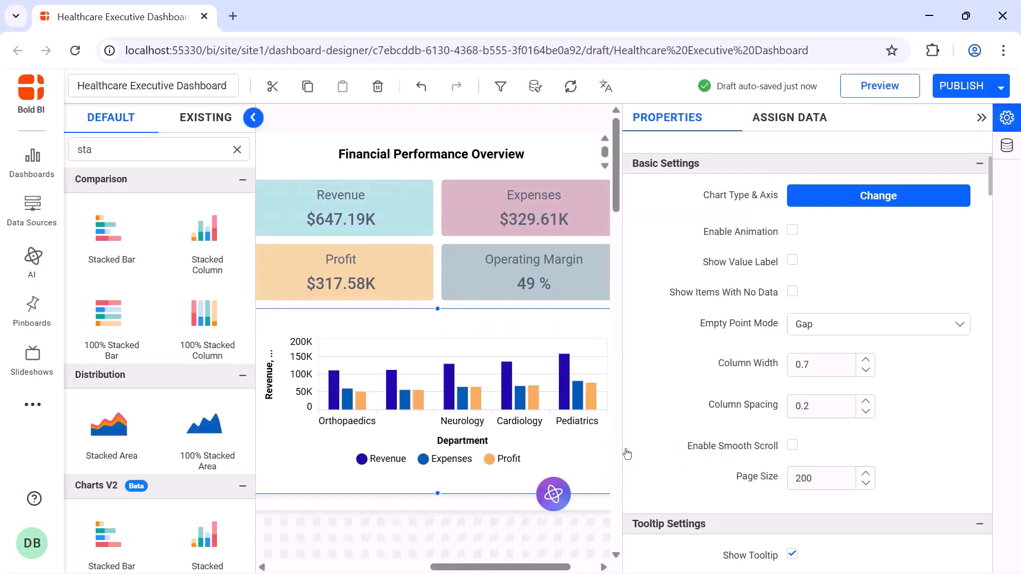
Enable animation and value labels for the chart
left_click(792, 232)
left_click(792, 262)
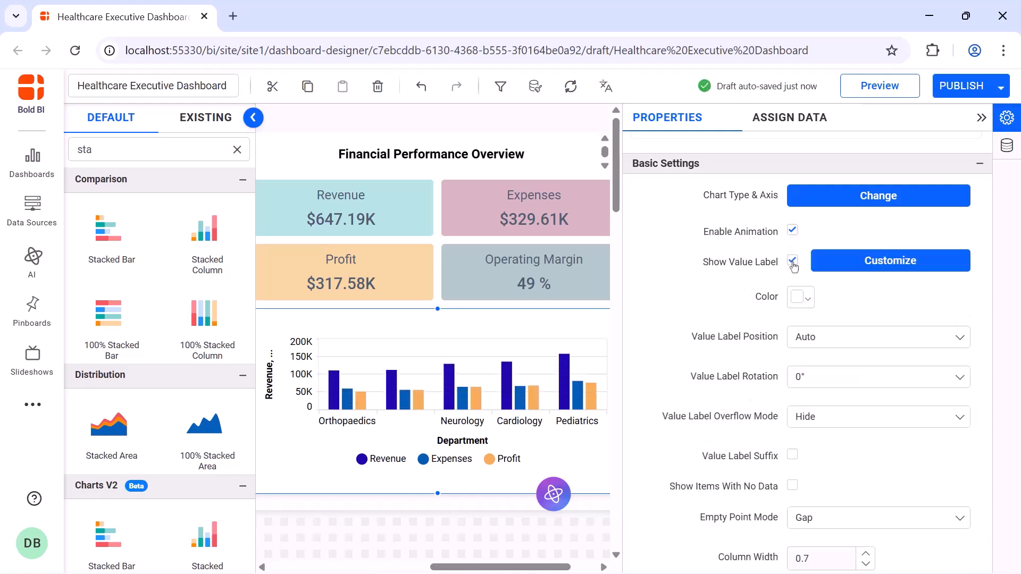
Set the chart legend position to Top and its shape to Series Type
scroll(793, 239, "down", 10)
left_click(793, 212)
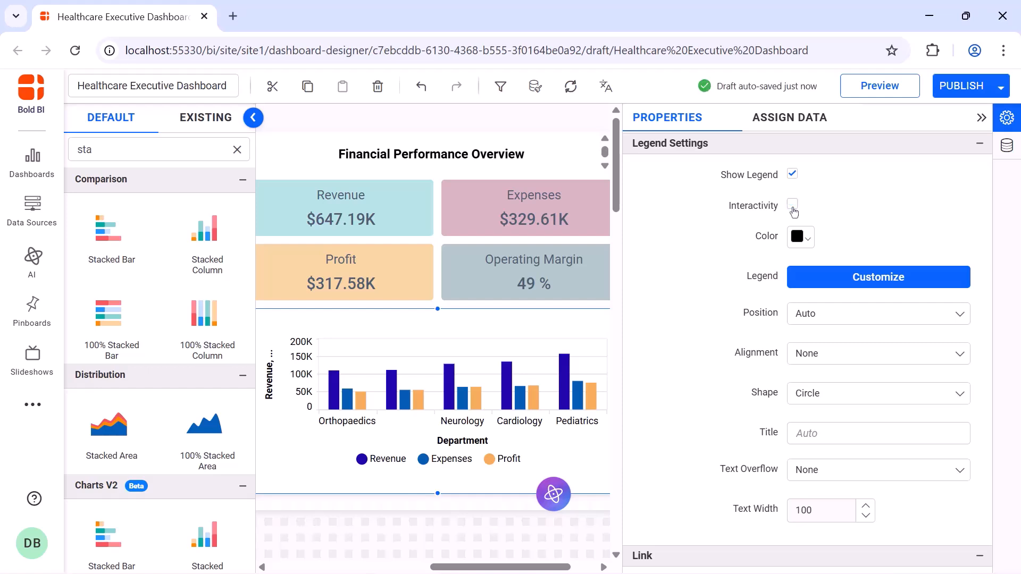
left_click(857, 312)
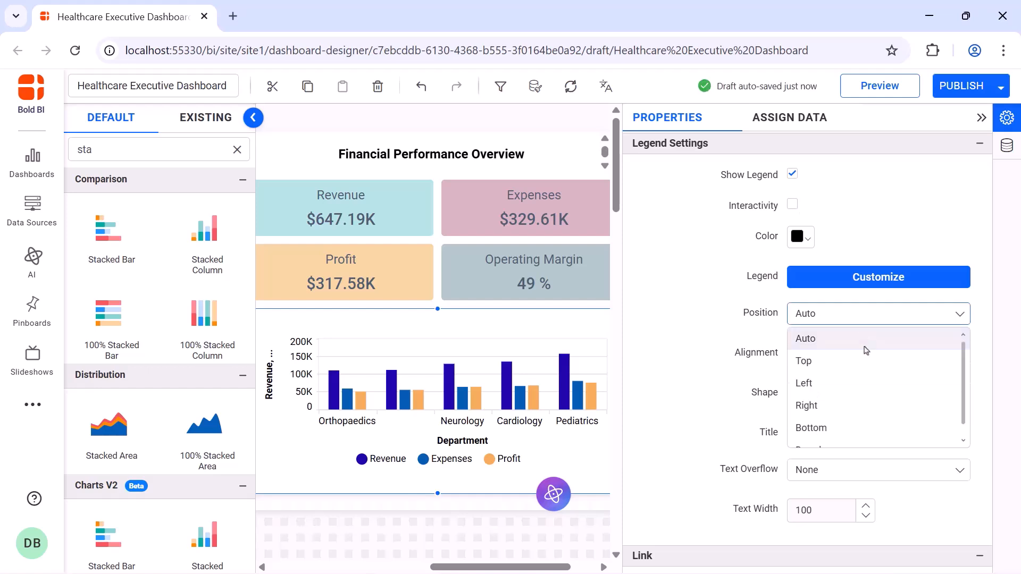
left_click(867, 358)
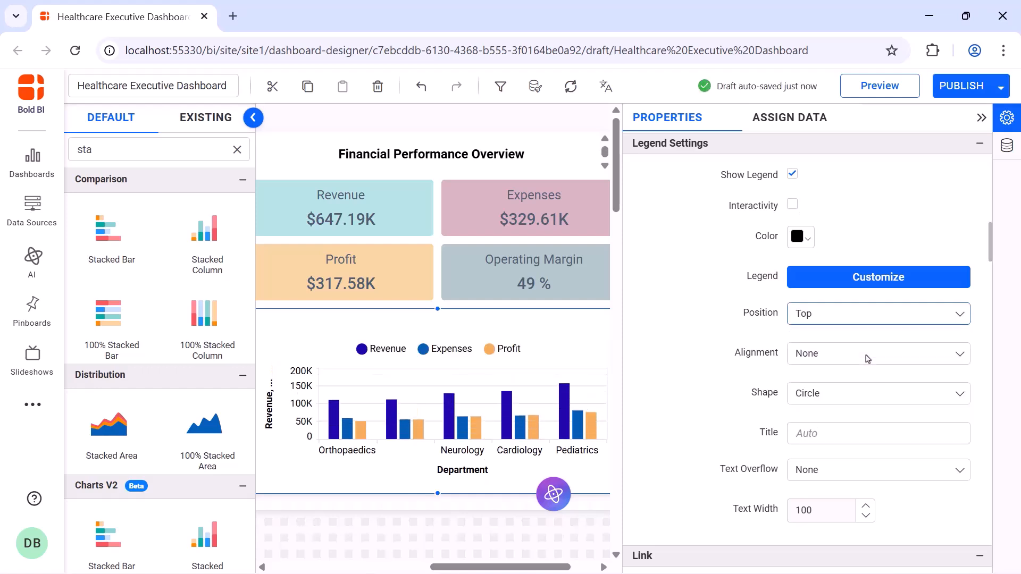
left_click(870, 393)
left_click(869, 438)
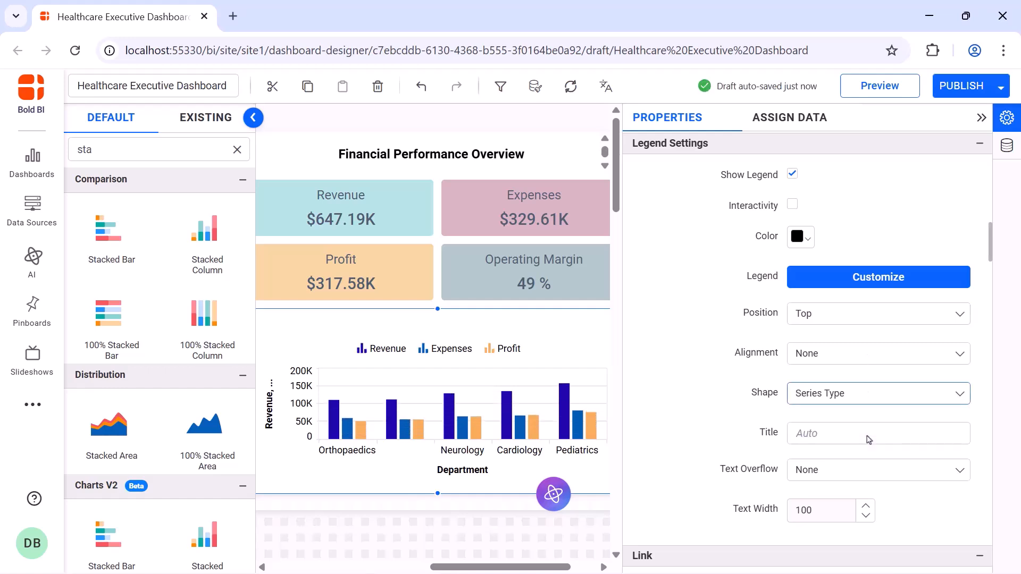
Hide the axis titles on both the category axis and the value axis of the breakdown chart
scroll(851, 372, "down", 10)
left_click(793, 321)
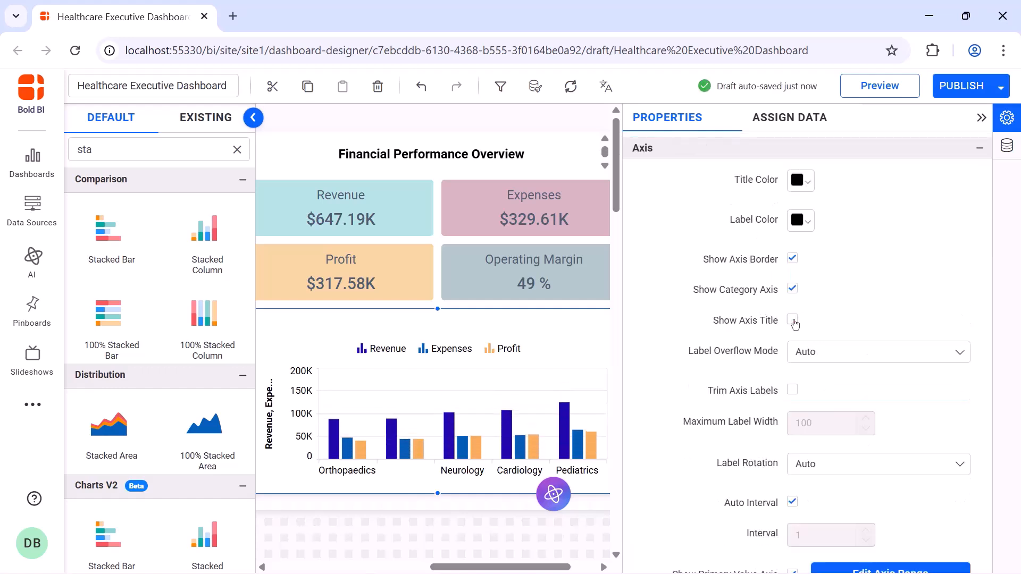
scroll(793, 415, "down", 4)
left_click(793, 409)
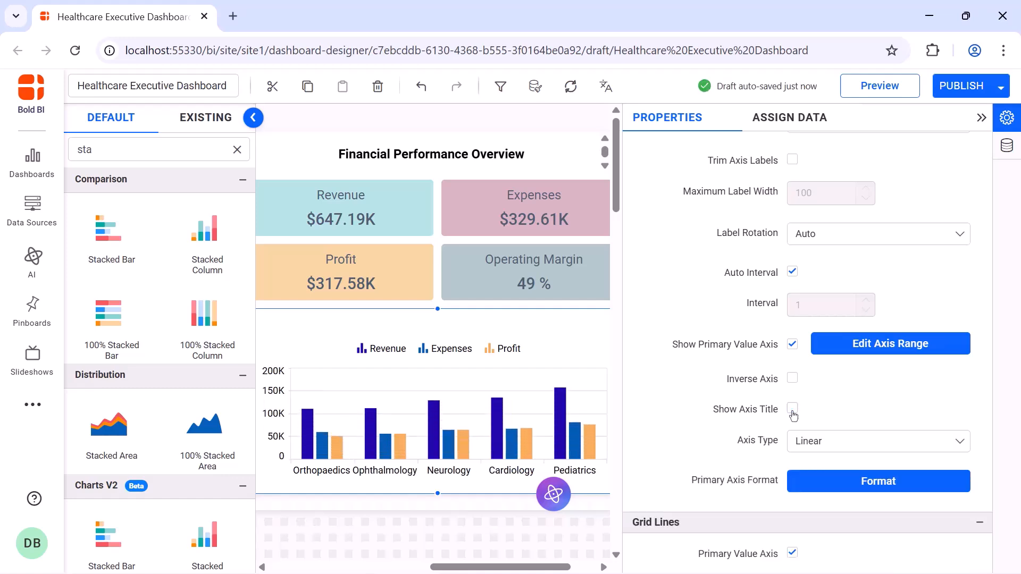
Recolour the Cost_Per_Case series light blue and the Cost_Incurred series purple
scroll(793, 415, "down", 5)
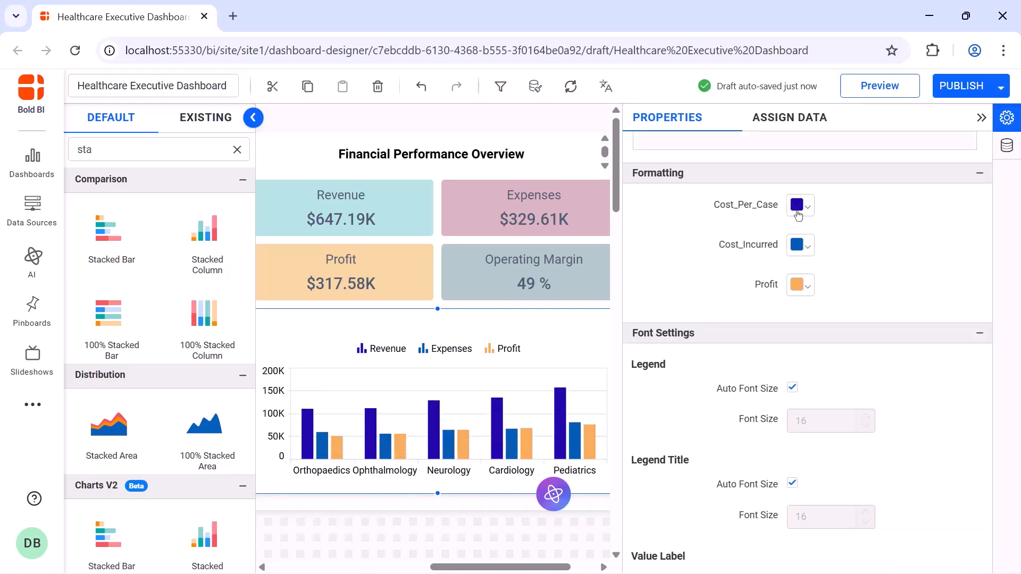
left_click(801, 204)
left_click(894, 256)
left_click(891, 413)
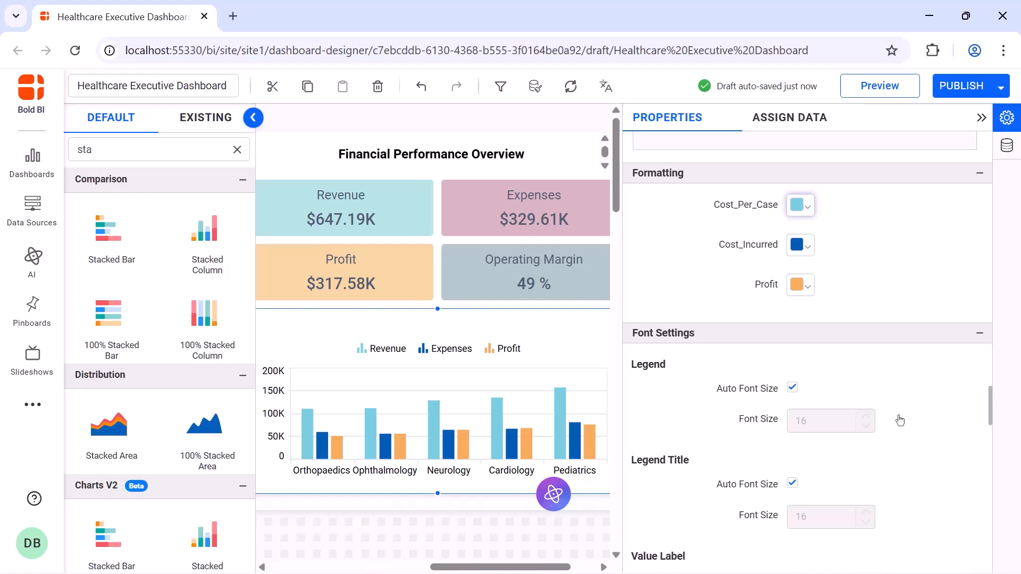
left_click(801, 245)
left_click(950, 274)
left_click(891, 453)
Turn off automatic legend font sizing and set the legend font size to 12
scroll(793, 207, "down", 3)
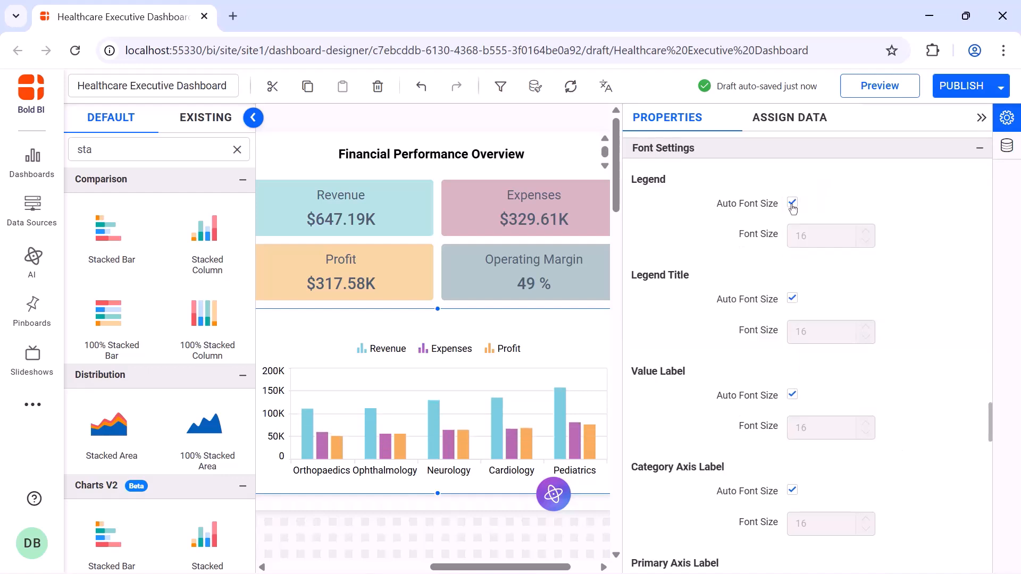
left_click(793, 204)
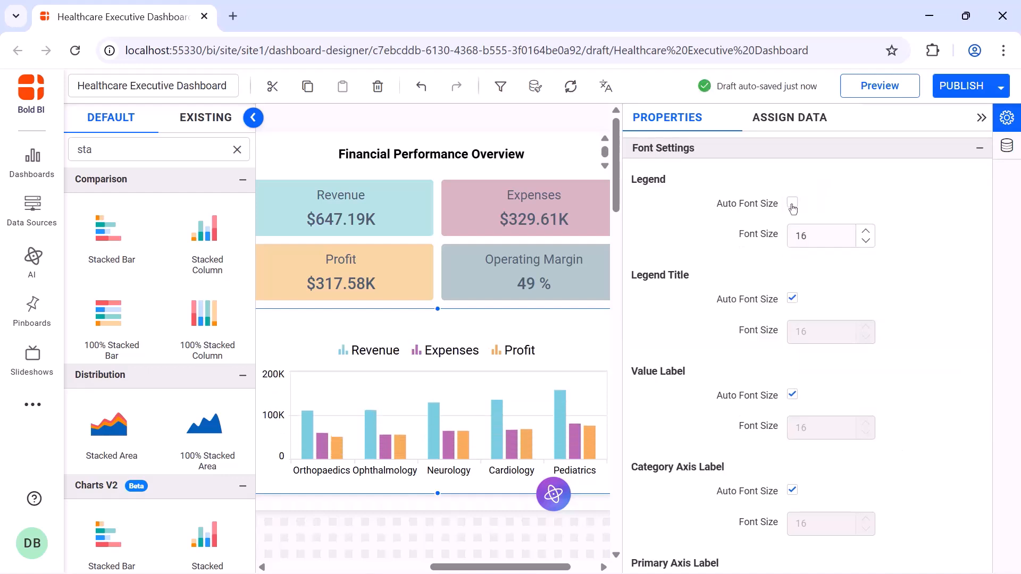
double_click(804, 232)
type("12")
Turn off automatic sizing and set the value label and category axis label font sizes to 12
left_click(788, 396)
double_click(819, 423)
type("12")
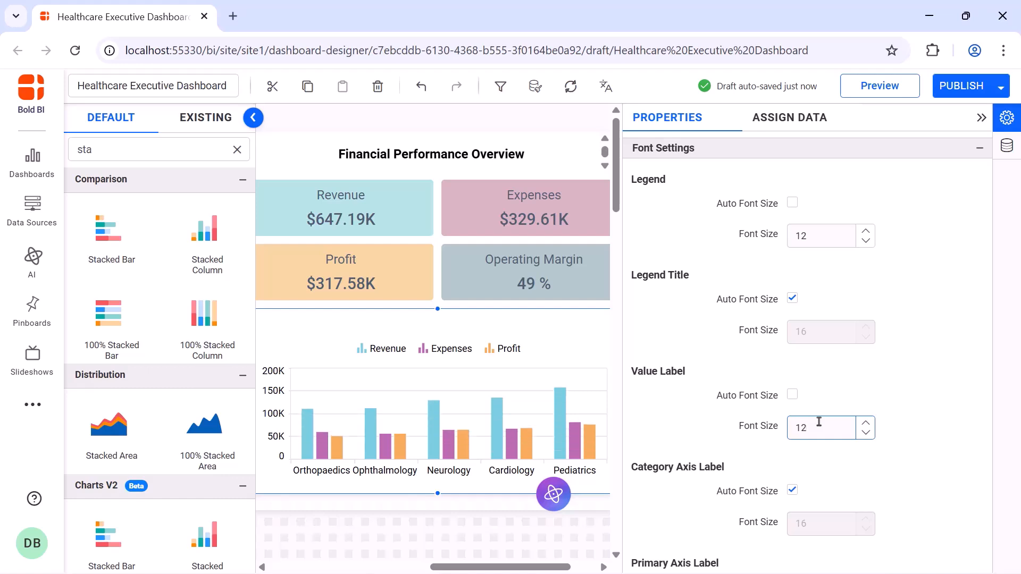
left_click(792, 490)
double_click(819, 523)
type("12")
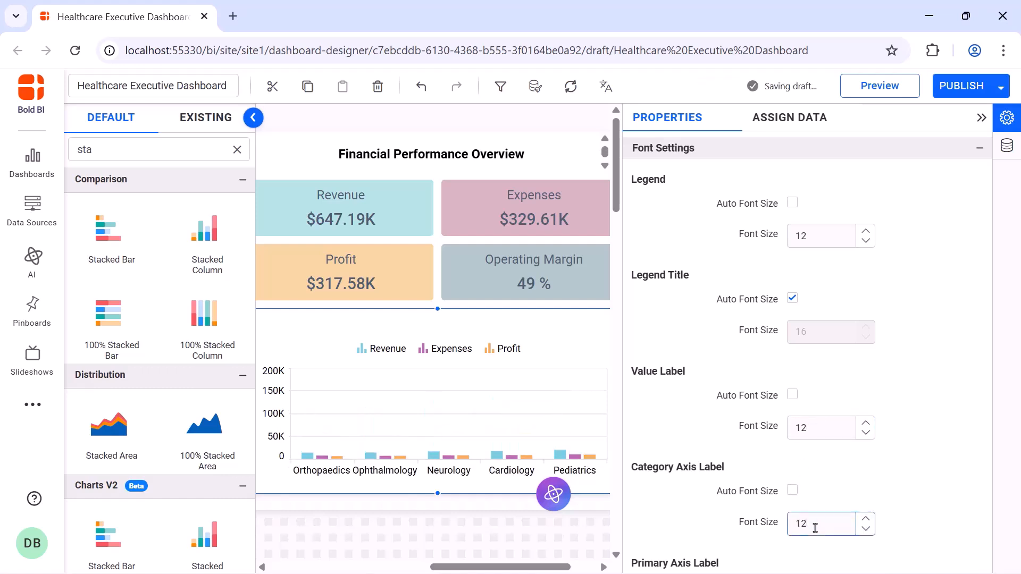
Turn off automatic sizing for the primary axis label and set its font size to 12
scroll(794, 361, "down", 4)
left_click(793, 357)
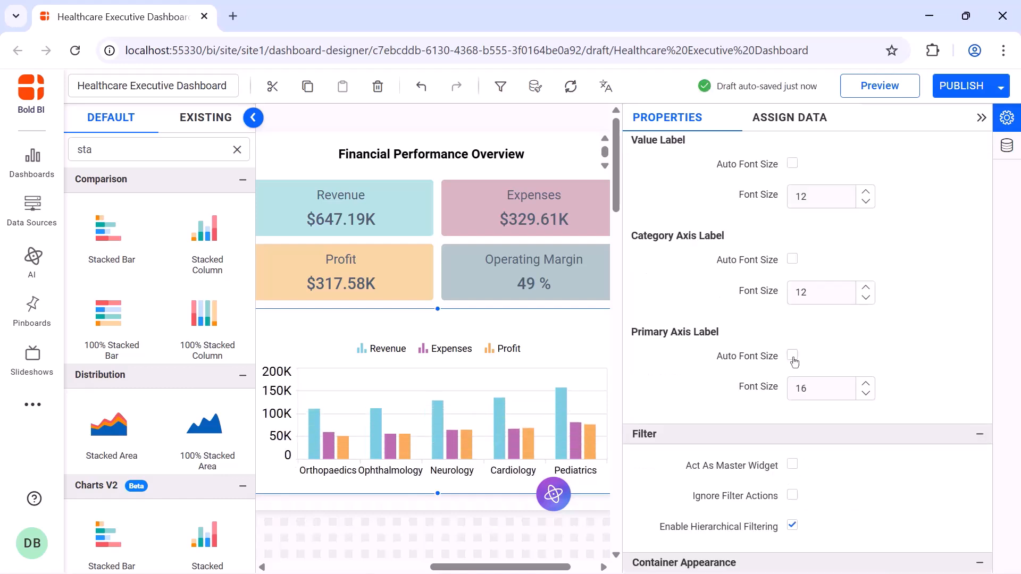
double_click(805, 388)
type("12")
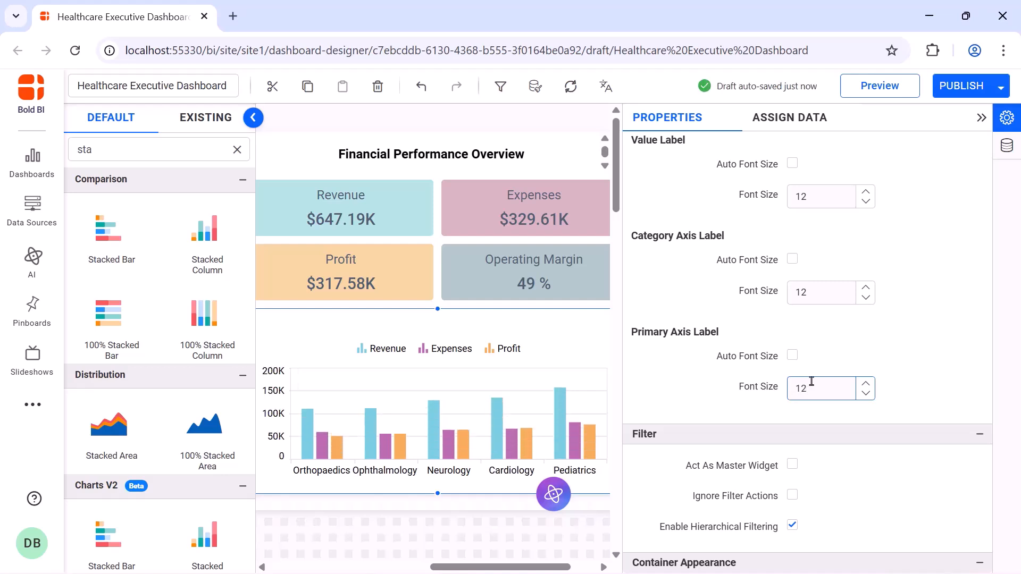
Disable automatic font sizing for the widget title
scroll(811, 382, "down", 7)
left_click(792, 257)
double_click(806, 289)
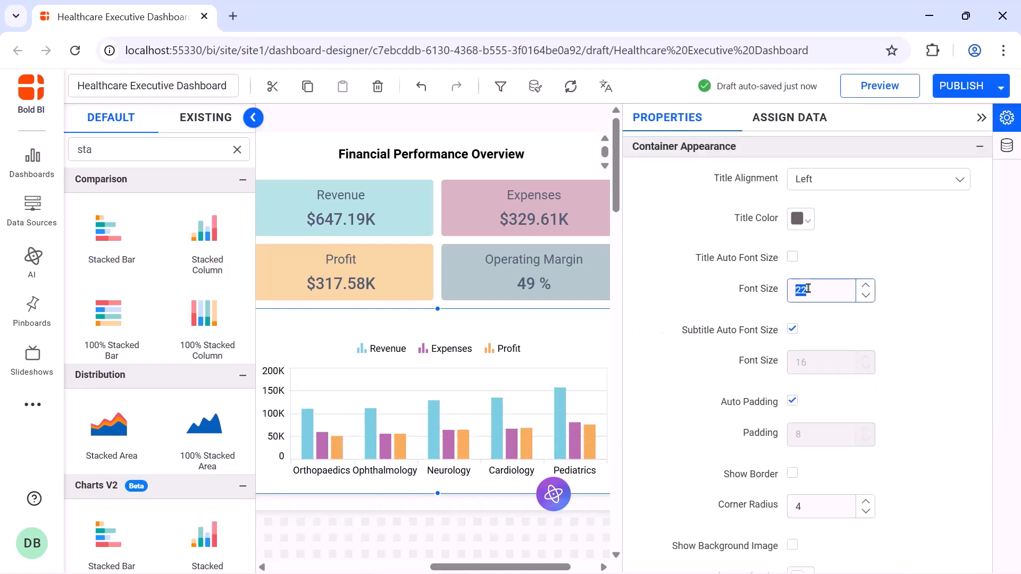
Disable the container shadow and show the widget header with the chart title
scroll(808, 289, "down", 6)
left_click(793, 335)
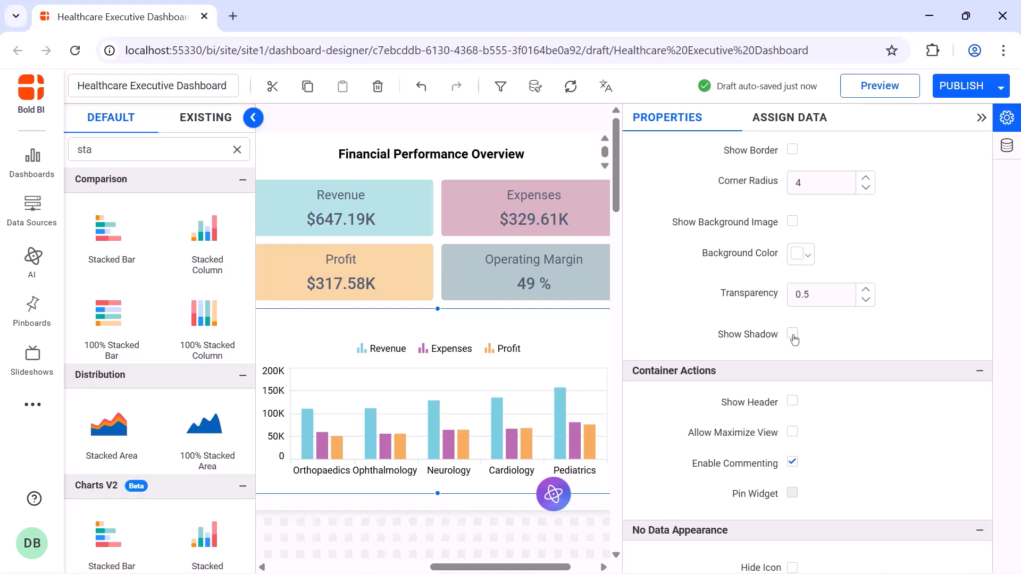
left_click(792, 402)
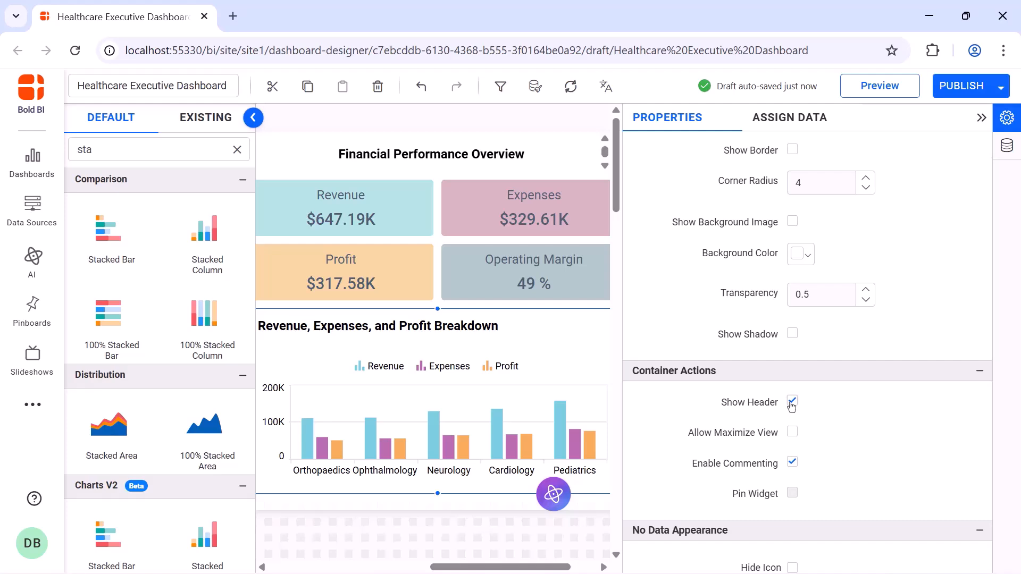
left_click(982, 118)
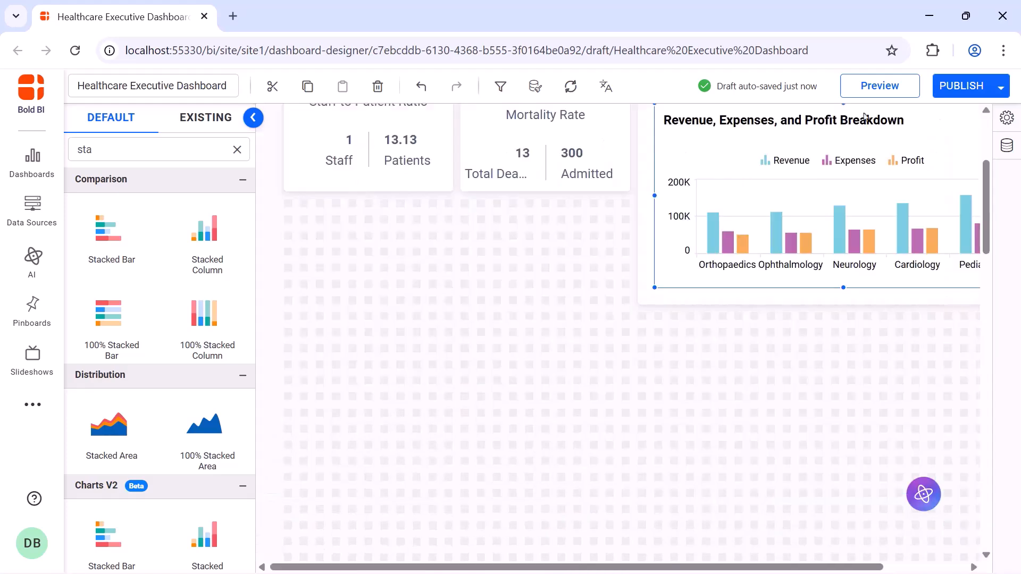
Add a Radial Gauge widget below the KPI cards and resize it
left_click(237, 150)
type("rad")
left_click_drag(120, 330, 287, 250)
left_click_drag(371, 256, 444, 359)
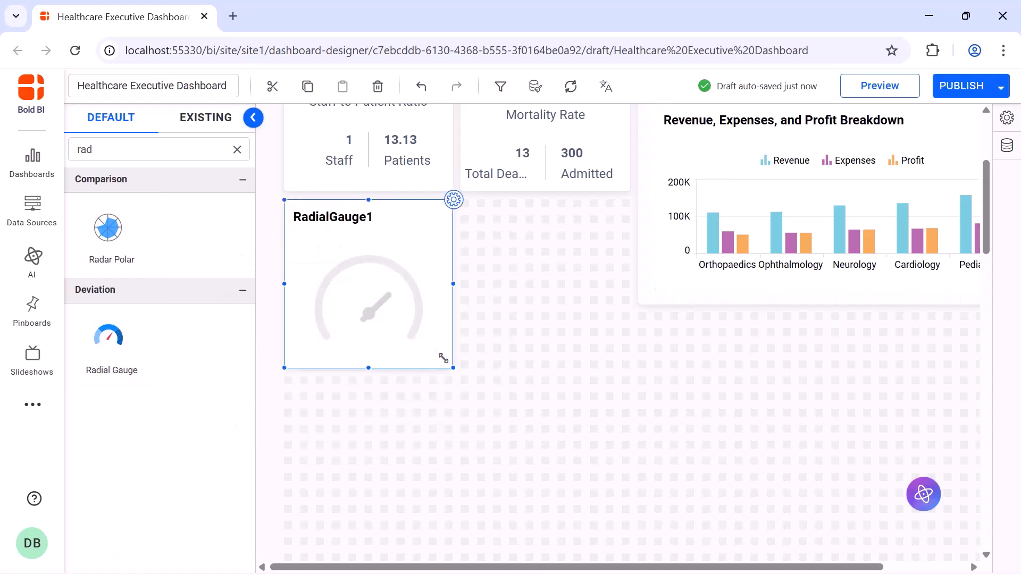
Rename the gauge widget as Operating Room Utilization
left_click(453, 200)
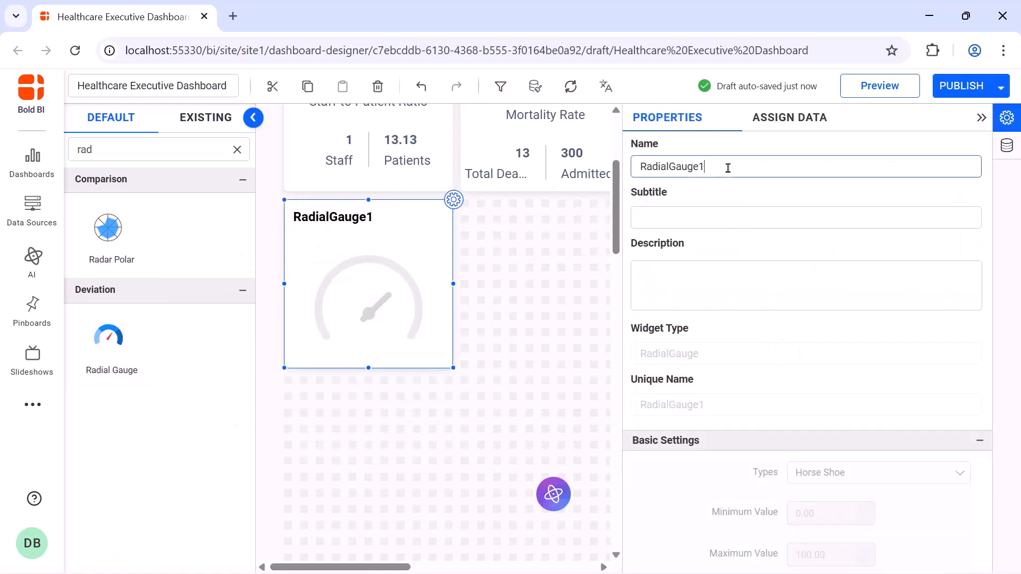
double_click(728, 167)
type("Operating Room Utilization")
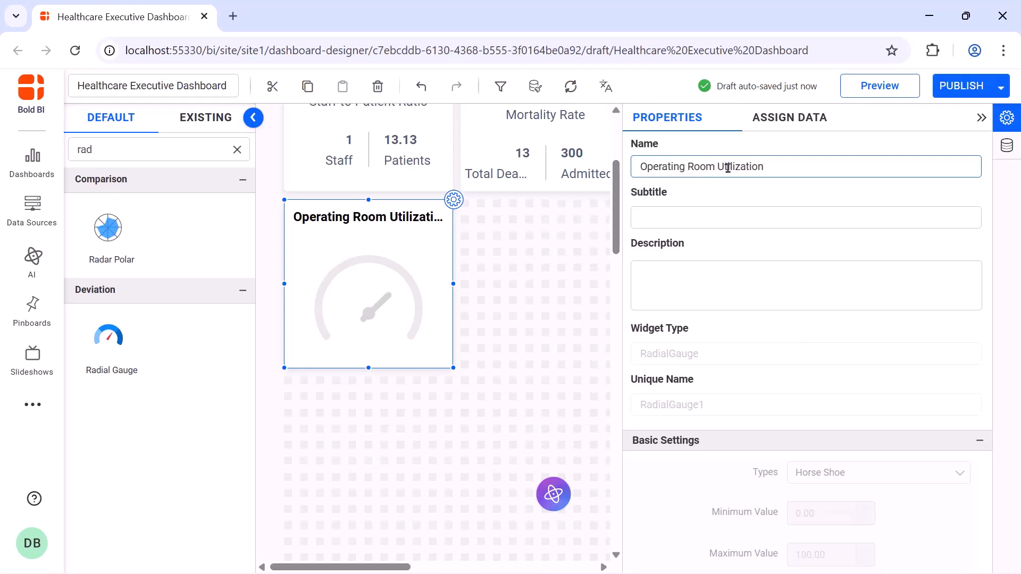
Create an expression named OperationRoomUtilization with avg([Operating_Room_Utilization])*100 and save it
left_click(788, 118)
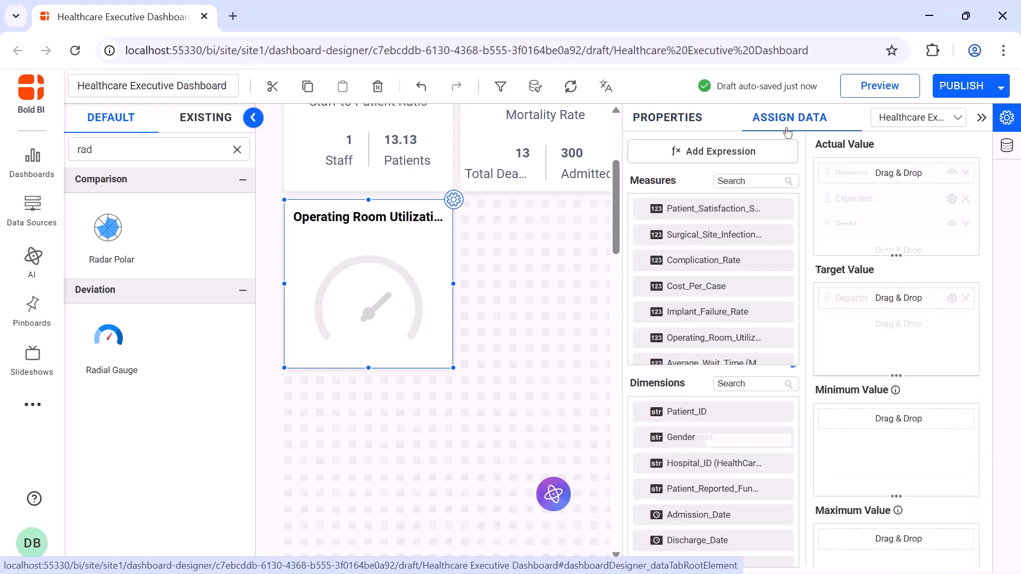
left_click(713, 151)
left_click(237, 525)
double_click(446, 171)
type("OperationRoomUtilization")
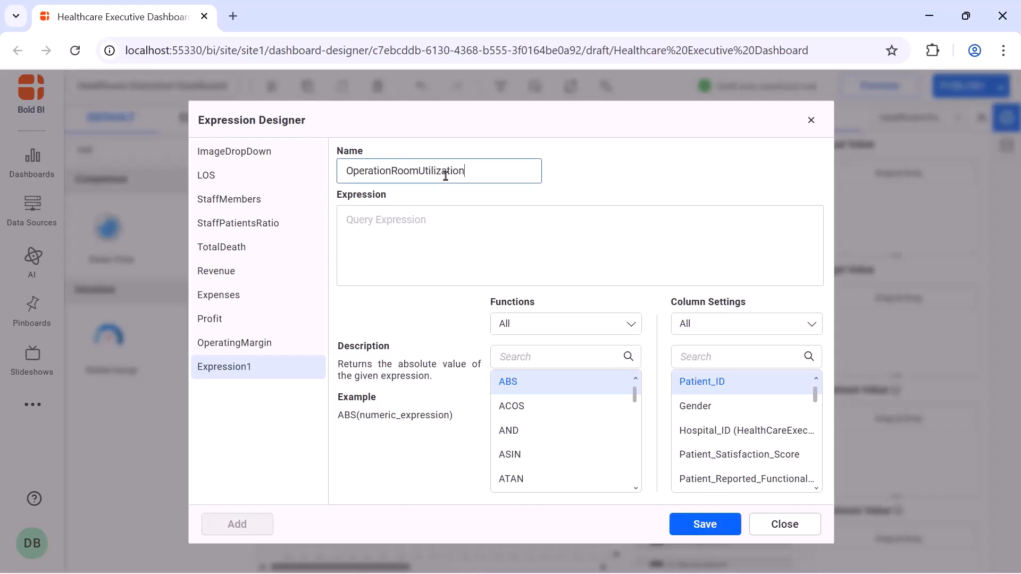
left_click(441, 220)
type("avg([Operating_Room_Utilization])*100")
left_click(703, 523)
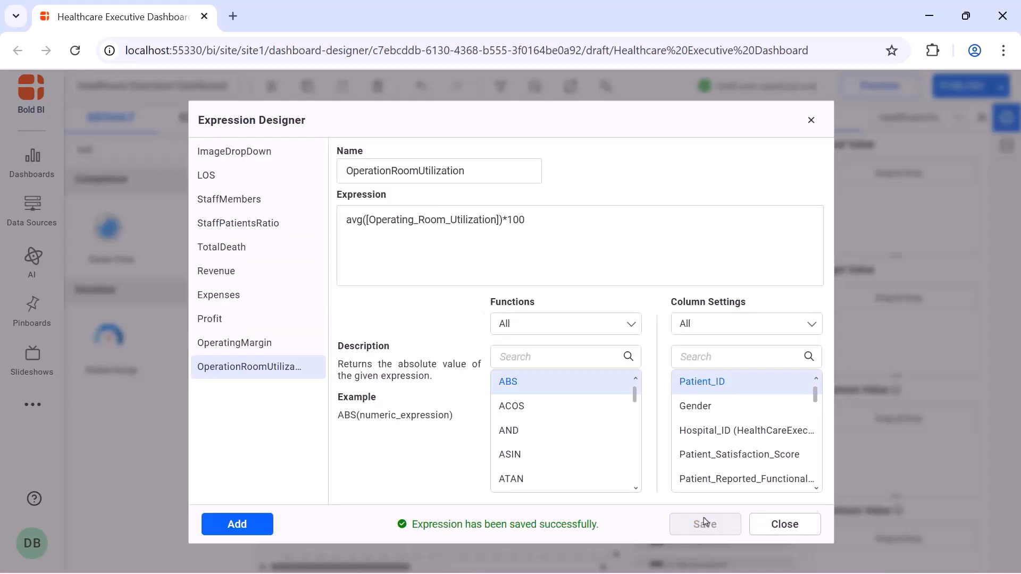
Assign the OperationRoomUtilization measure as the gauge's actual value
left_click(766, 180)
type("op")
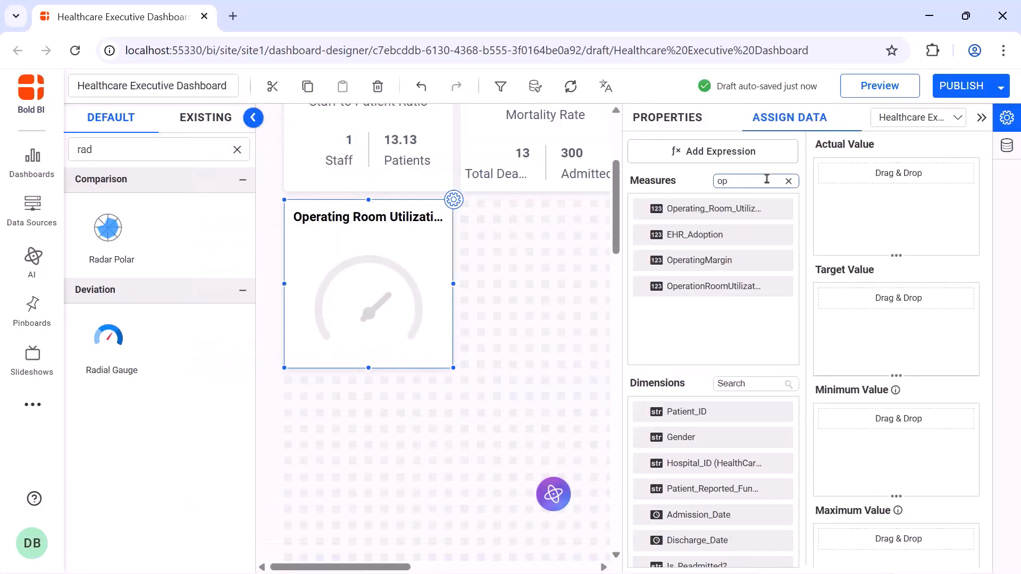
left_click_drag(742, 287, 823, 216)
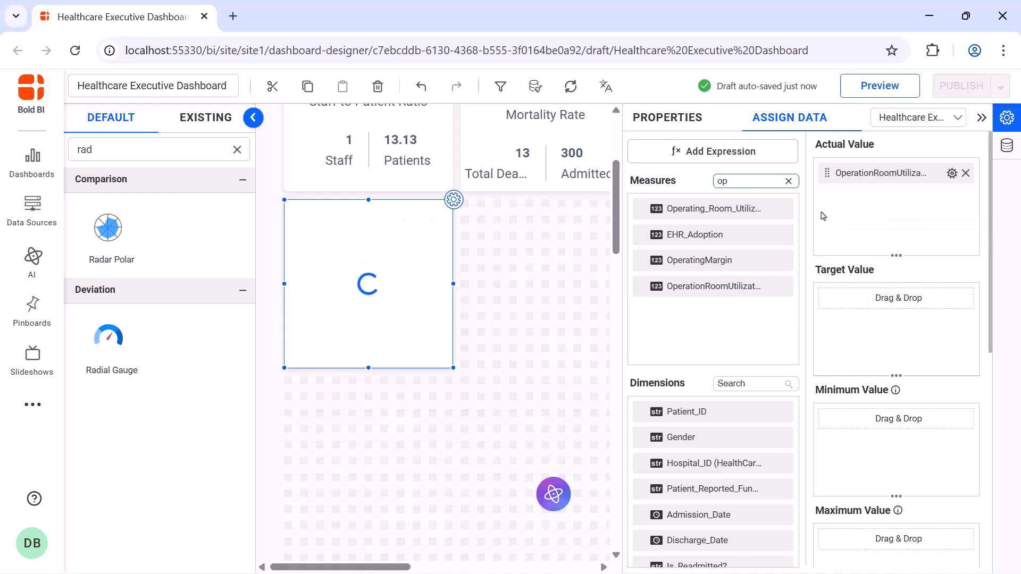
Format the actual value with a % suffix
left_click(951, 173)
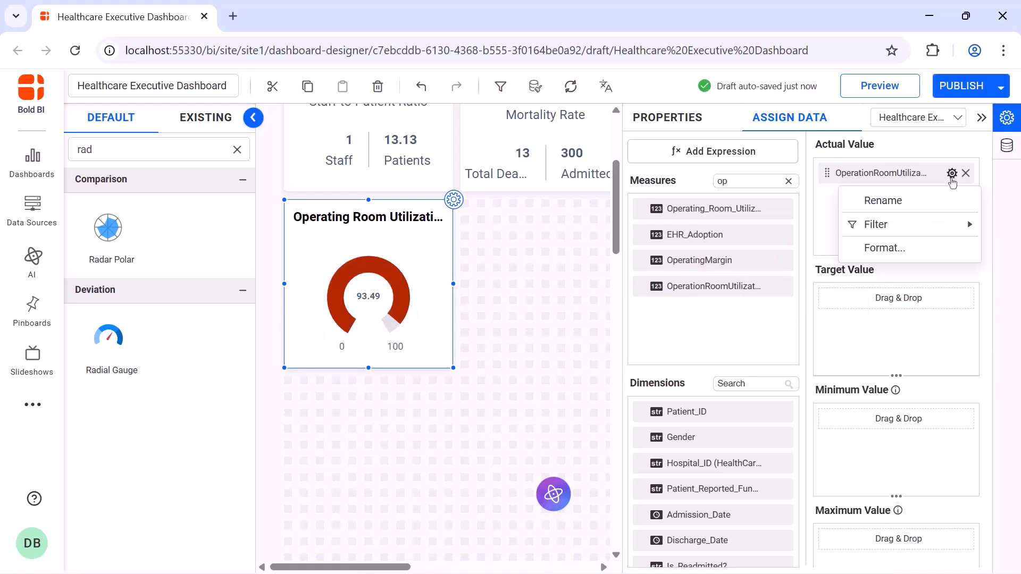
left_click(941, 245)
left_click(520, 445)
type("%")
left_click(608, 482)
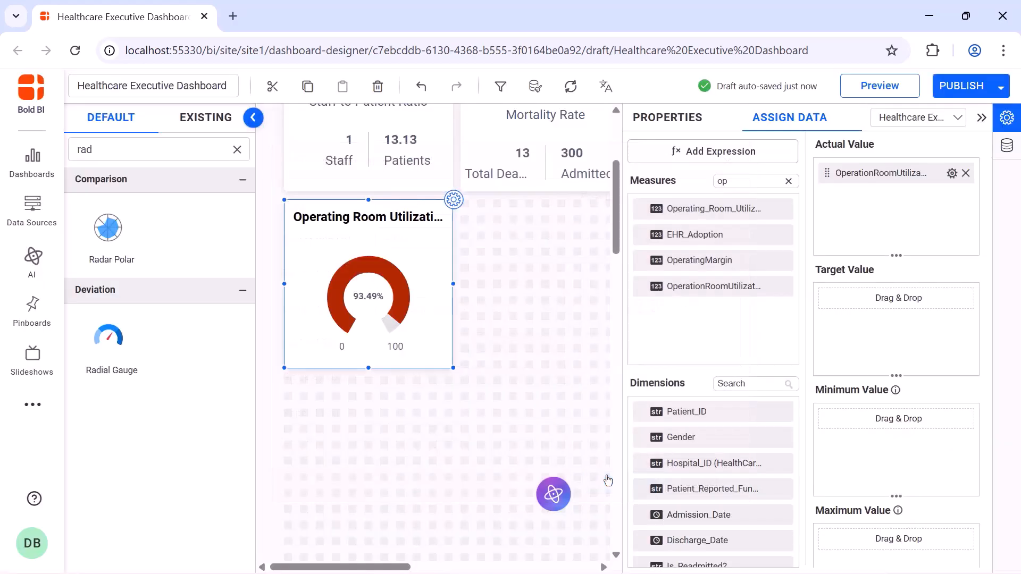
Set the gauge description to "The percentage of available operating room time used for surgeries."
left_click(685, 118)
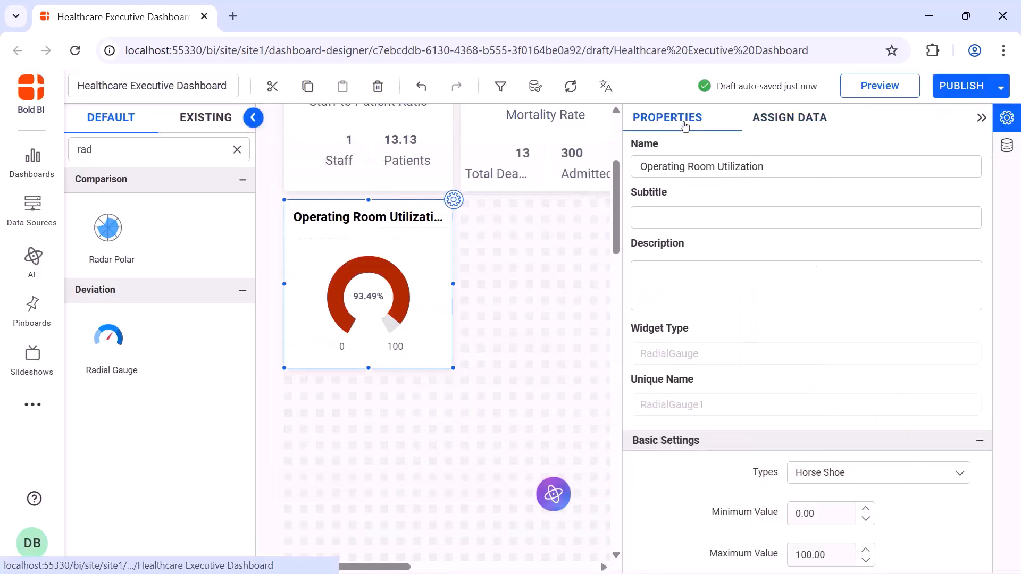
left_click(720, 265)
type("The percentage of available operating room time used for surgeries.")
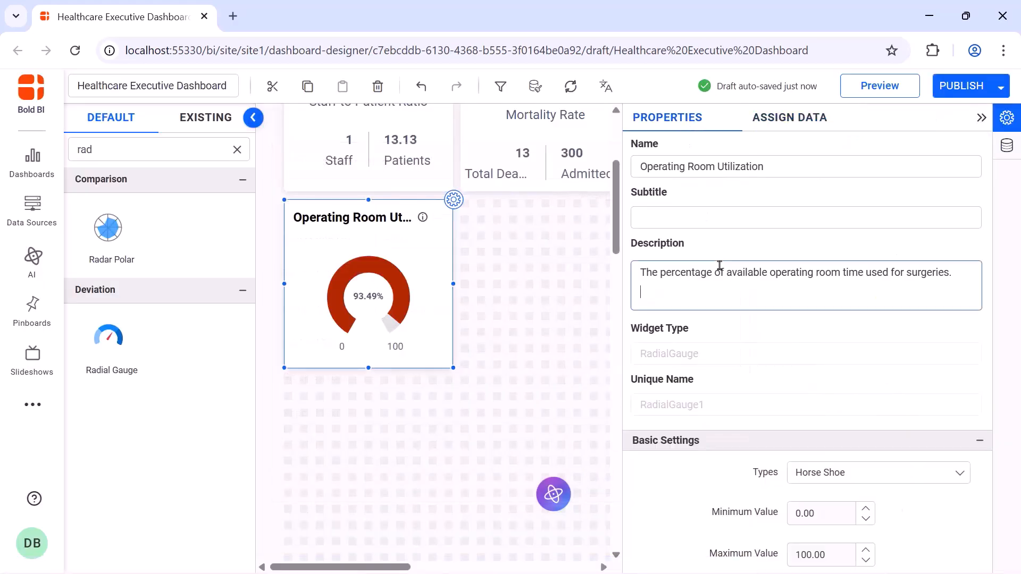
Change the gauge type to Half Circle and enable animation
scroll(837, 245, "down", 4)
left_click(839, 242)
left_click(840, 268)
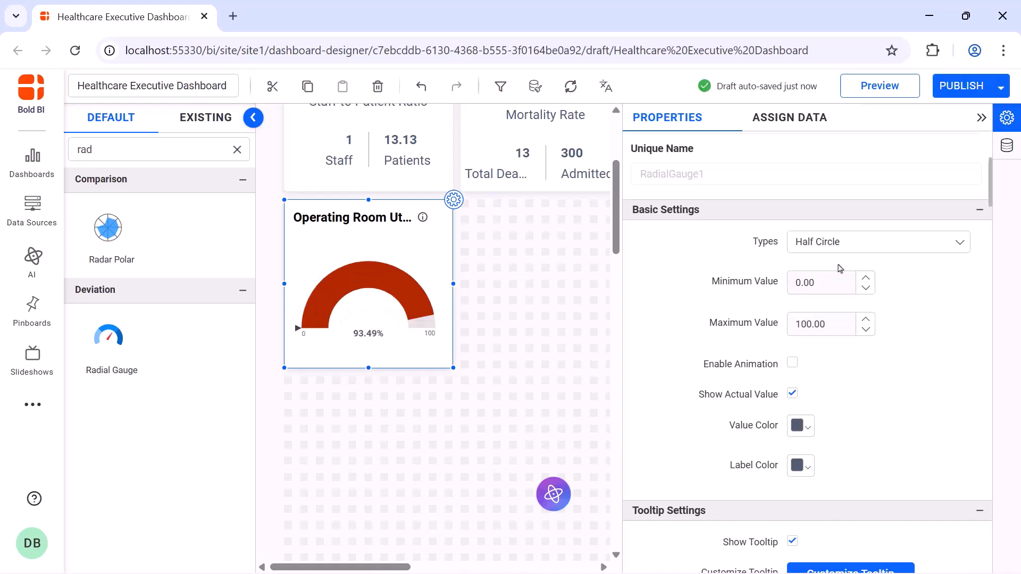
left_click(793, 365)
Set the value pointer to Range with Needle and the range pointer colour to purple
scroll(794, 319, "down", 10)
left_click(839, 181)
left_click(836, 242)
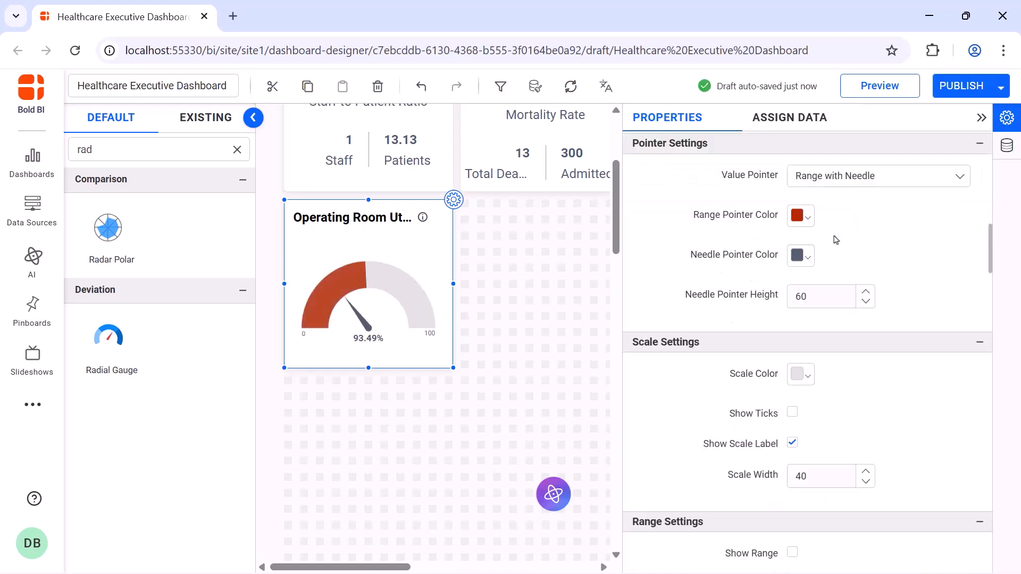
left_click(803, 224)
left_click(947, 330)
left_click(891, 421)
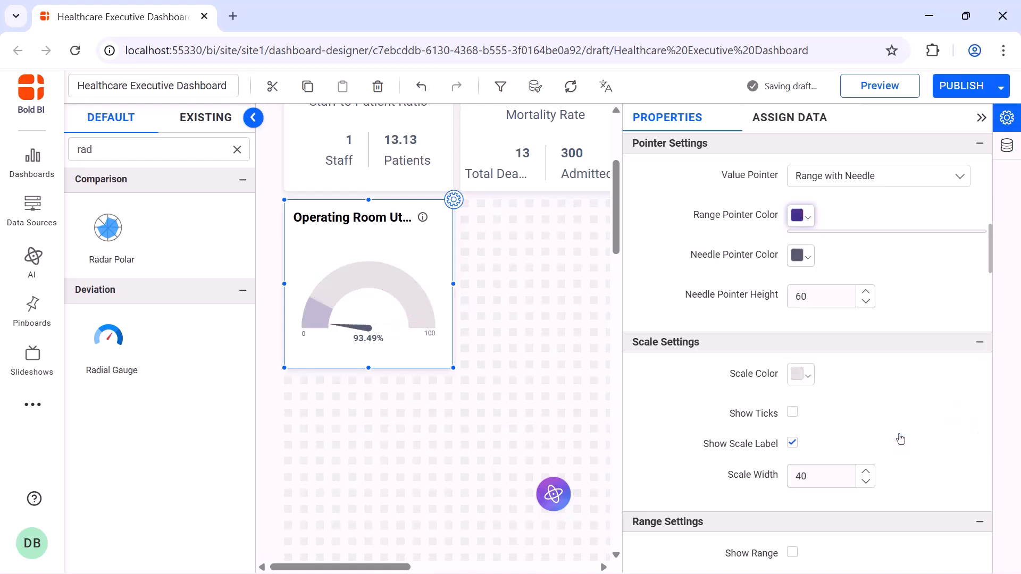
Show the scale ticks and set both the ticks and scale label positions to Inside
scroll(900, 439, "down", 3)
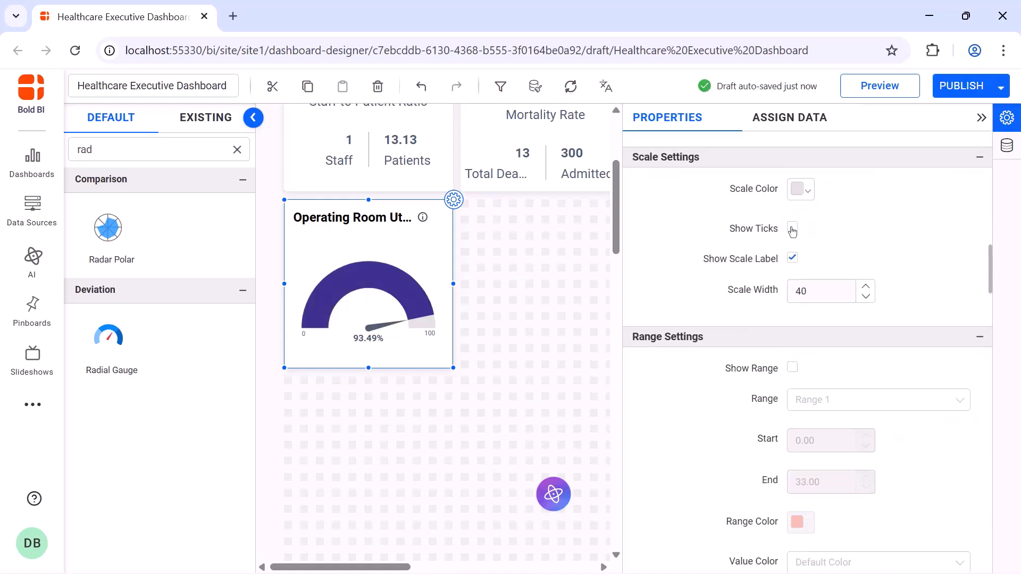
left_click(793, 229)
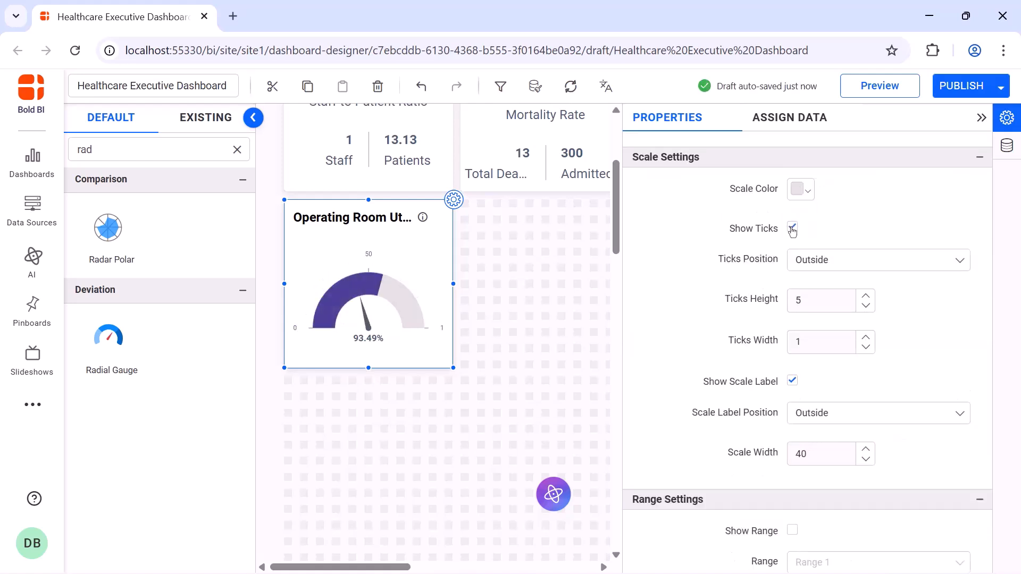
left_click(843, 259)
left_click(849, 281)
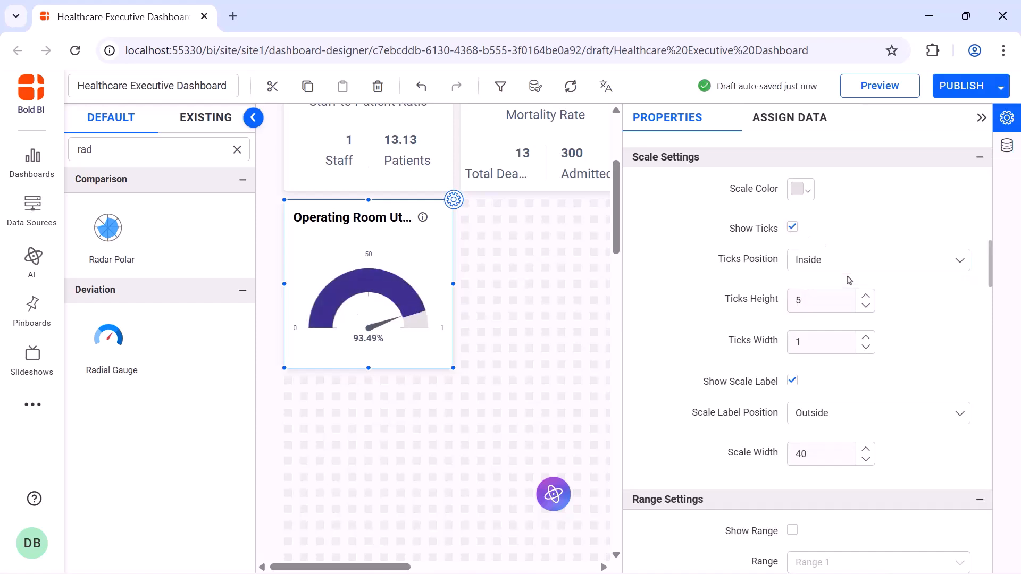
left_click(853, 409)
left_click(851, 436)
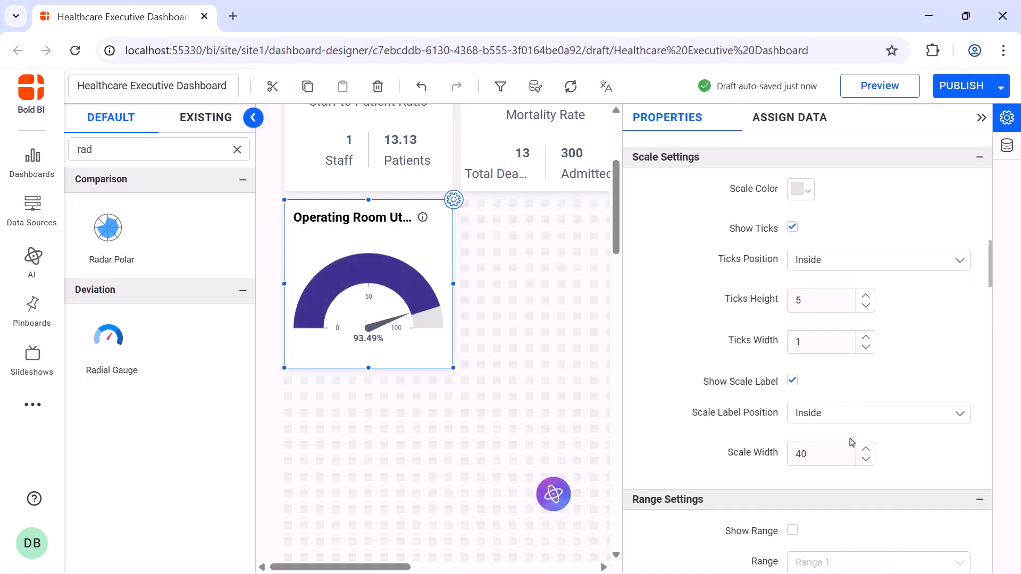
Turn off auto font size for the gauge's actual value and set its font size to 20
scroll(851, 441, "down", 5)
left_click(793, 304)
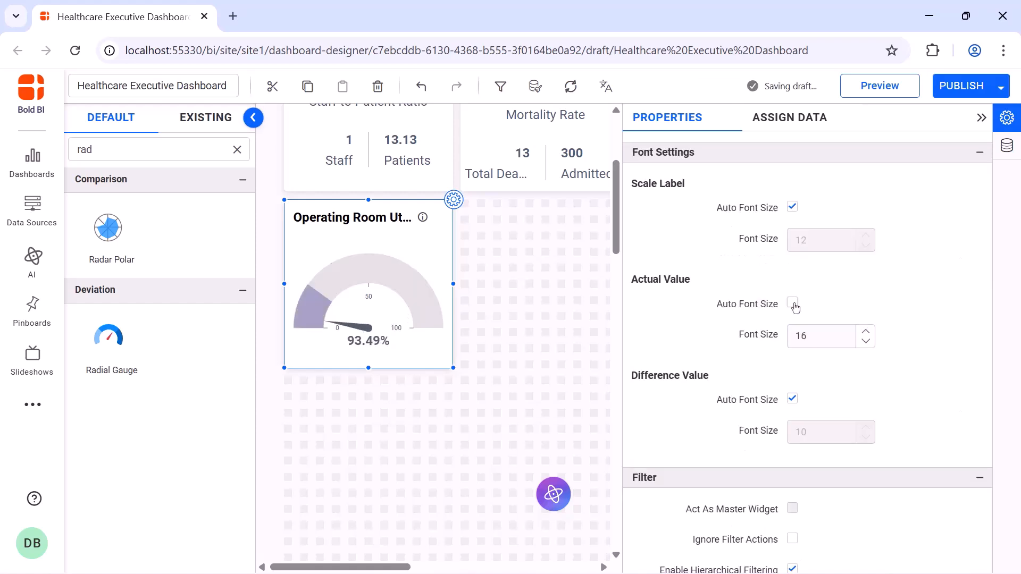
double_click(801, 335)
type("20")
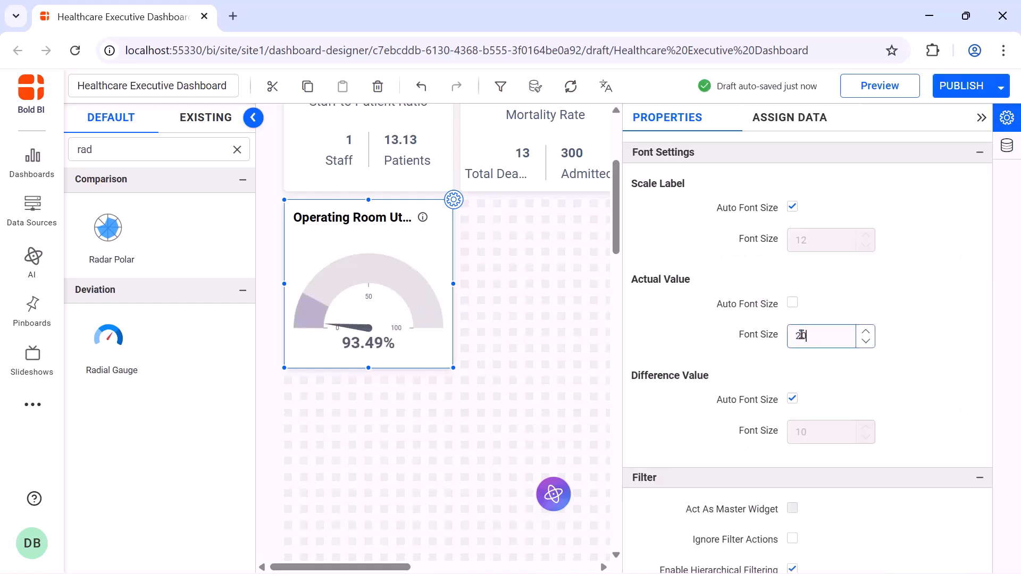
Turn off the title's auto font size and set the title font size to 16
scroll(793, 258, "down", 10)
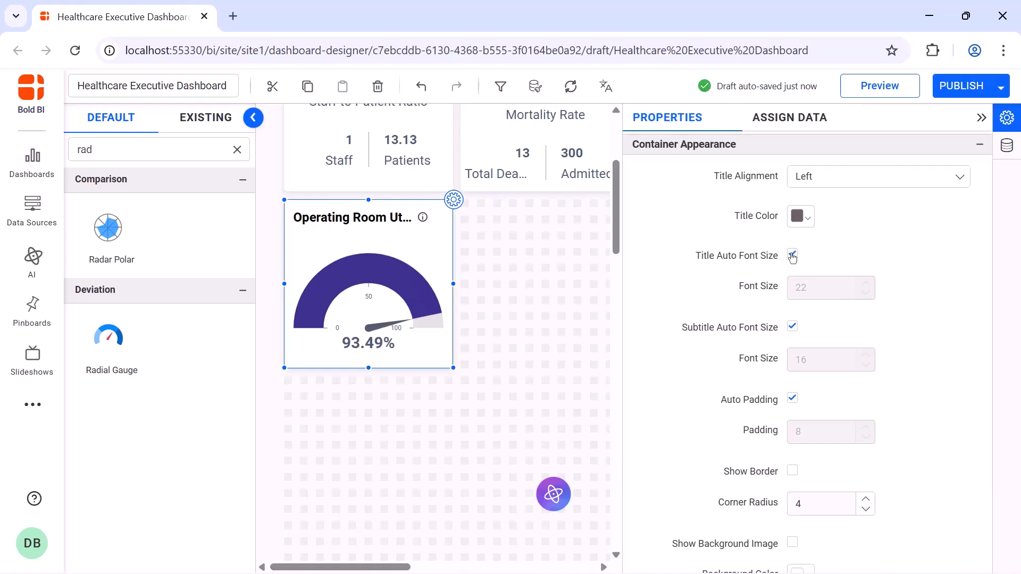
left_click(793, 255)
double_click(802, 287)
type("16")
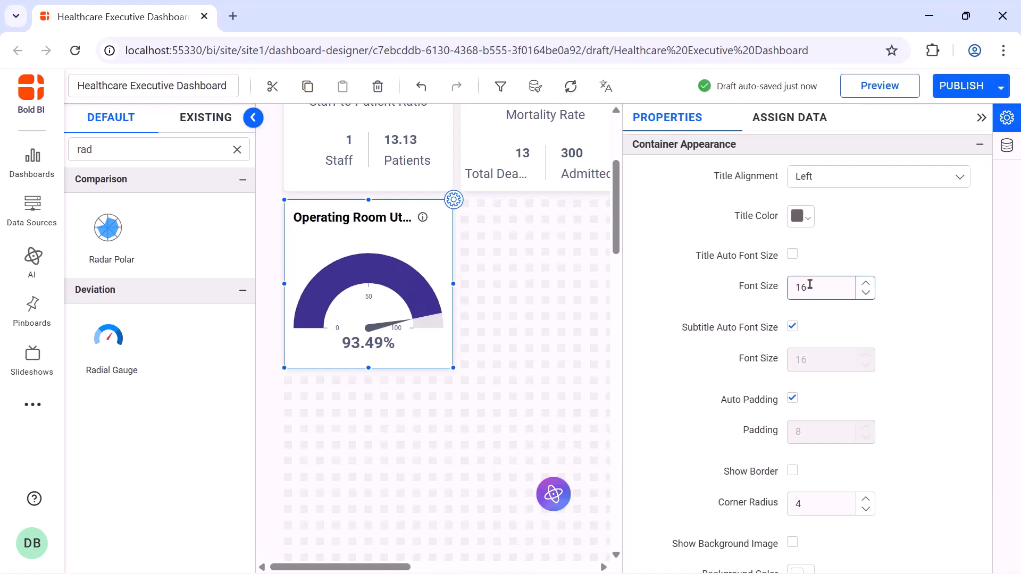
Add a radial gauge beside the Operating Room gauge, enlarge it, and name it Readmission Rate
left_click_drag(109, 336, 495, 229)
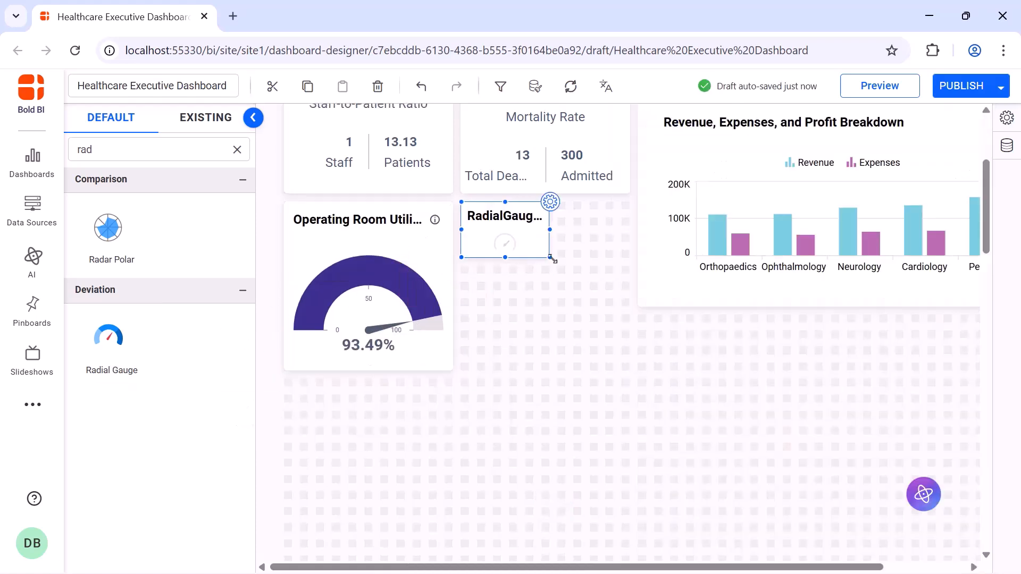
left_click_drag(547, 257, 624, 366)
left_click(630, 203)
left_click(769, 168)
key("ctrl+a")
type("Readmission Rate")
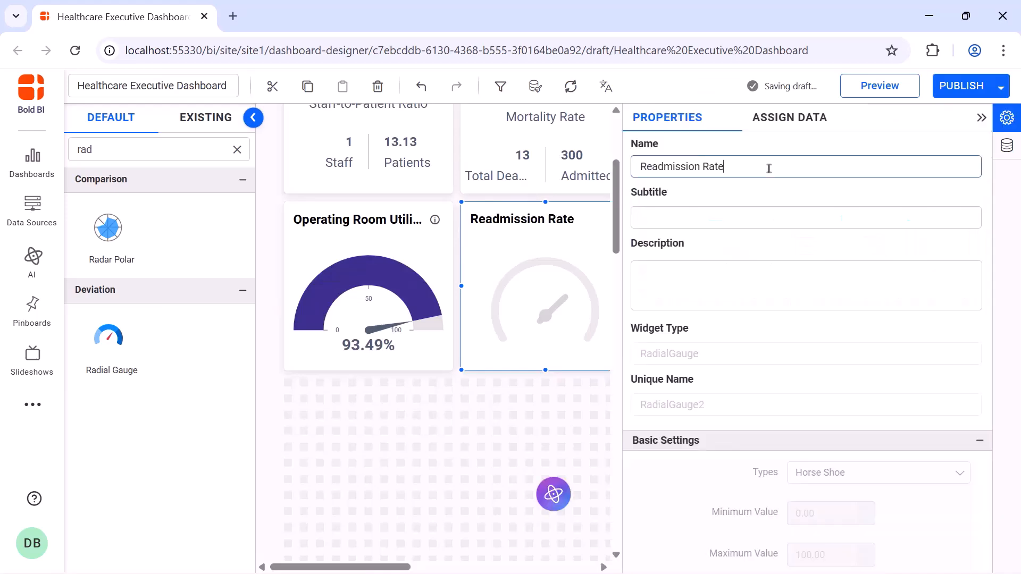
Create a new expression named Readmissions by pasting its formula and saving it
left_click(784, 118)
left_click(765, 152)
left_click(237, 522)
left_click(446, 173)
key("ctrl+a")
type("Readmissions")
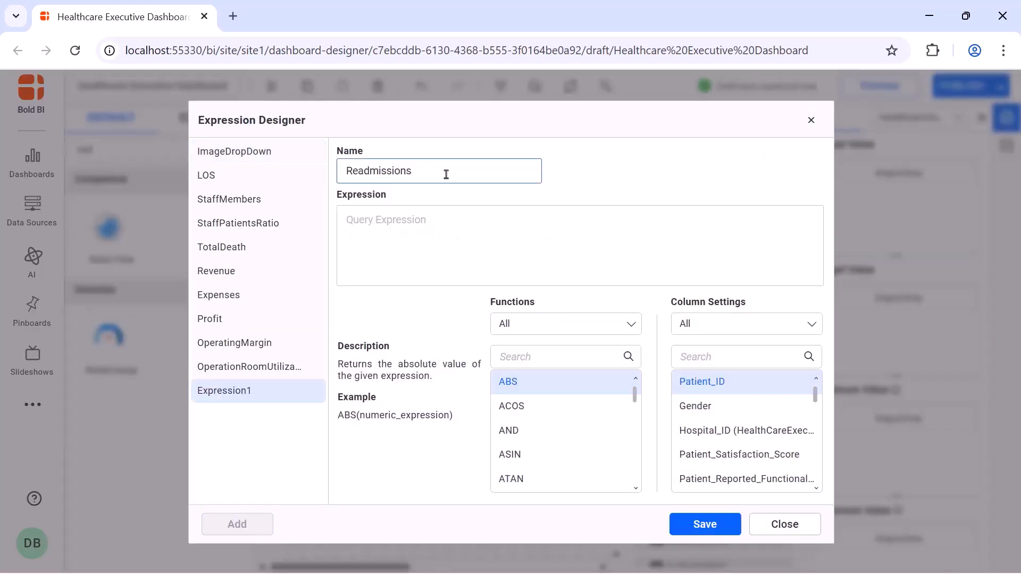
left_click(446, 216)
type("if([Is_Readmitted?]='Yes',1,0)")
left_click(699, 520)
Add a ReadmissionRate expression (sum([Readmissions])/count([Patient_ID]))*100, save it, and close the expression designer
left_click(237, 524)
left_click(440, 171)
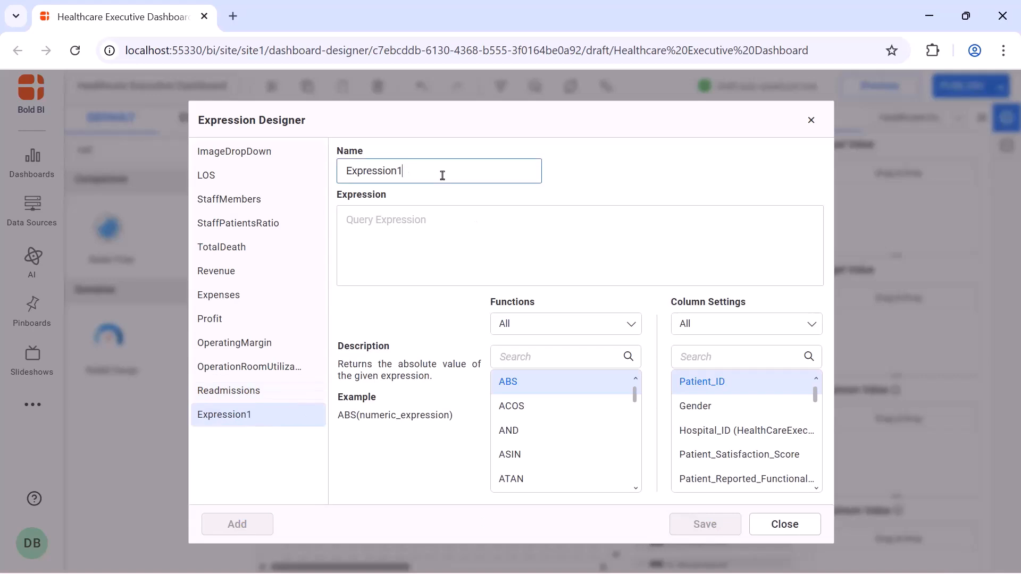
key("ctrl+a")
type("ReadmissionRate")
left_click(512, 284)
type("(sum([Readmissions])/count([Patient_ID]))*100")
left_click(712, 521)
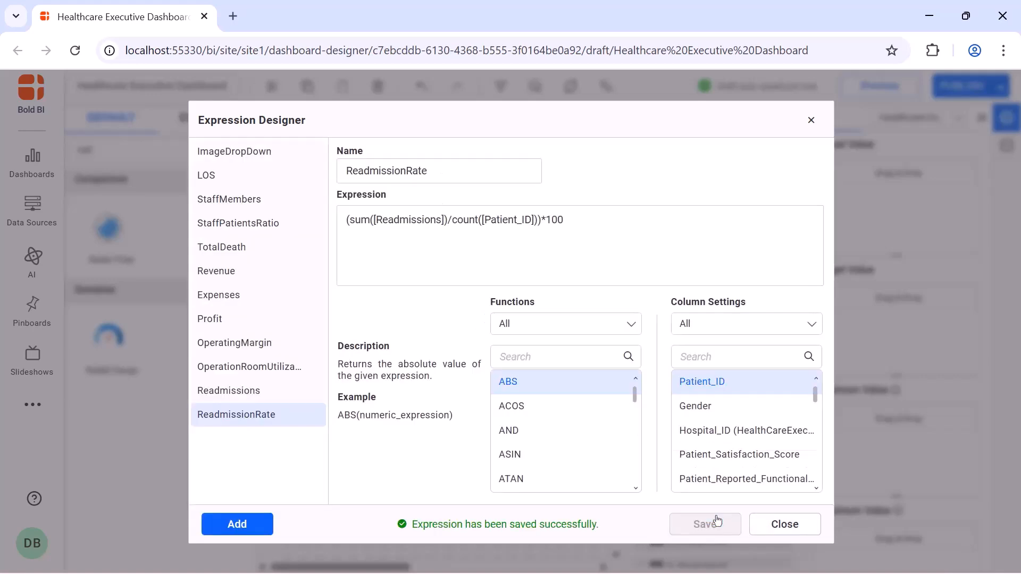
left_click(811, 120)
Assign the ReadmissionRate measure as the gauge's actual value
left_click(764, 179)
type("rea")
left_click_drag(730, 235, 831, 206)
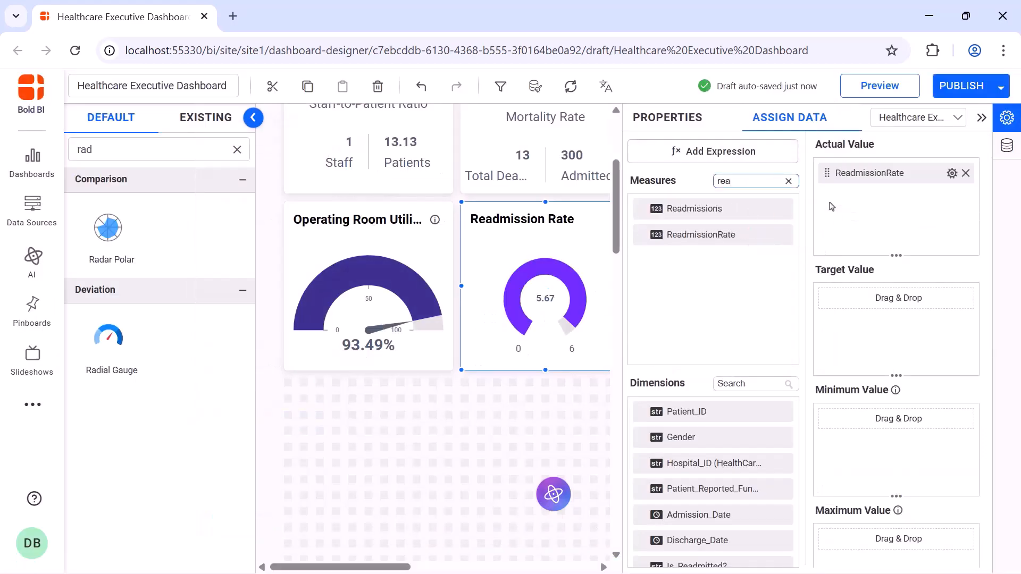
Format the ReadmissionRate value to append a % suffix on the right
left_click(952, 173)
left_click(887, 264)
left_click(473, 451)
type("%")
left_click(621, 482)
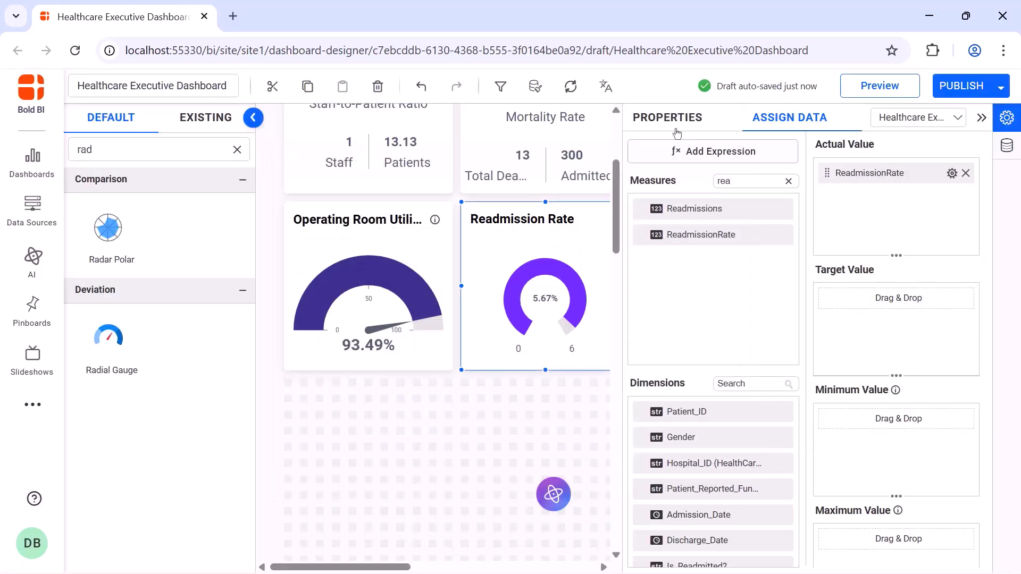
Add another radial gauge below the Operating Room gauge, enlarge it, and name it Compliance Rate
left_click(672, 118)
left_click(981, 117)
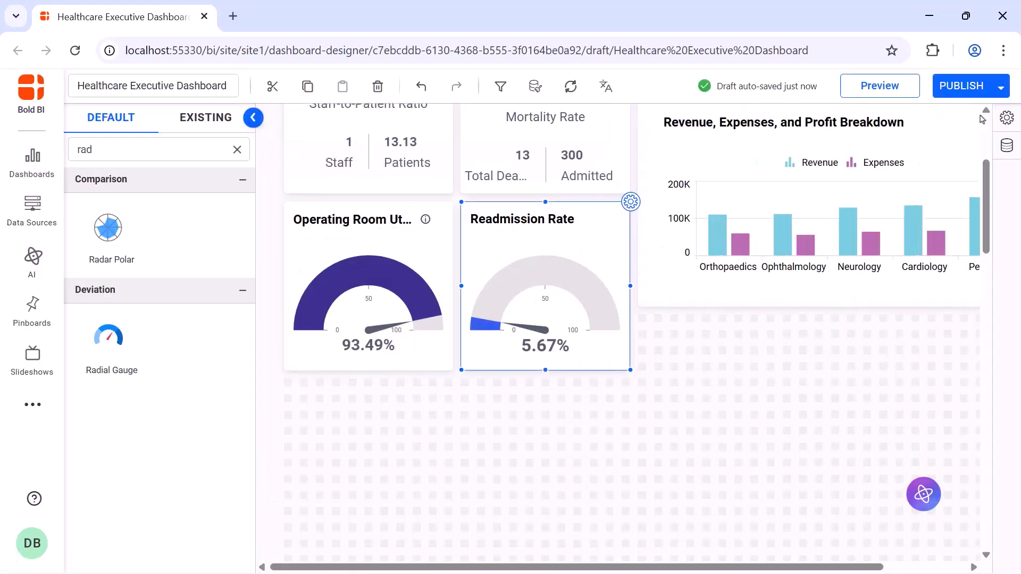
left_click_drag(109, 346, 286, 383)
left_click_drag(372, 432, 453, 547)
left_click(453, 379)
left_click(786, 173)
key("ctrl+a")
type("Compliance Rate")
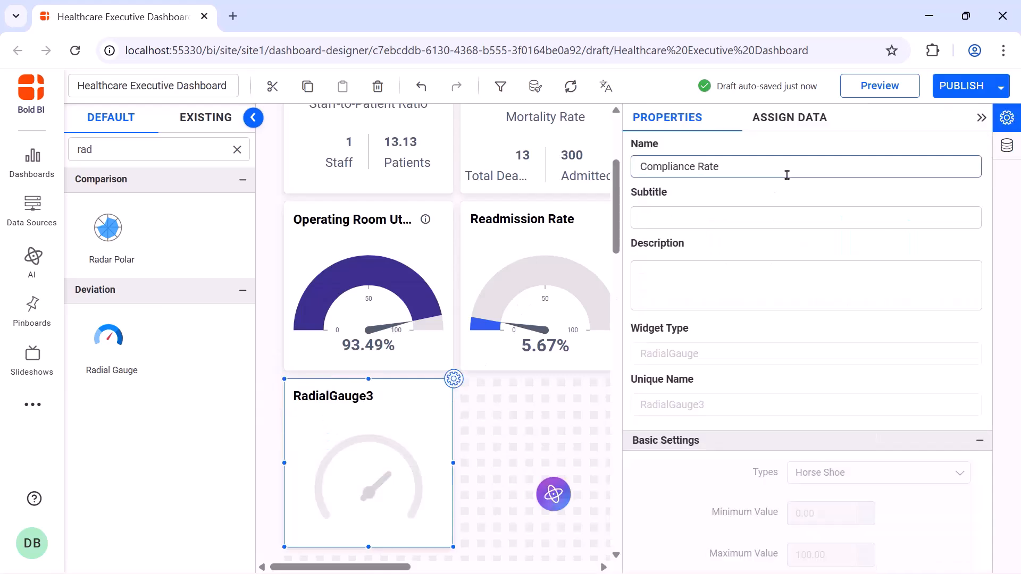
Add a ComplianceRate expression avg([Compliance_with_Regulatory_Requirements]), save it, and close the expression designer
left_click(793, 130)
left_click(776, 152)
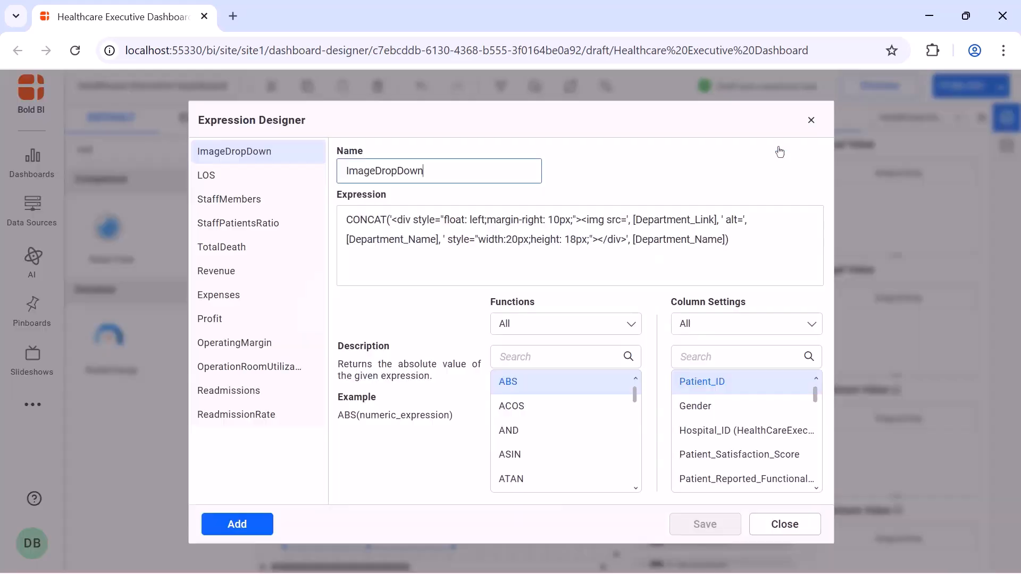
left_click(238, 524)
left_click(452, 173)
key("ctrl+a")
type("ComplianceRate")
left_click(456, 221)
type("avg([Compliance_with_Regulatory_Requirements])")
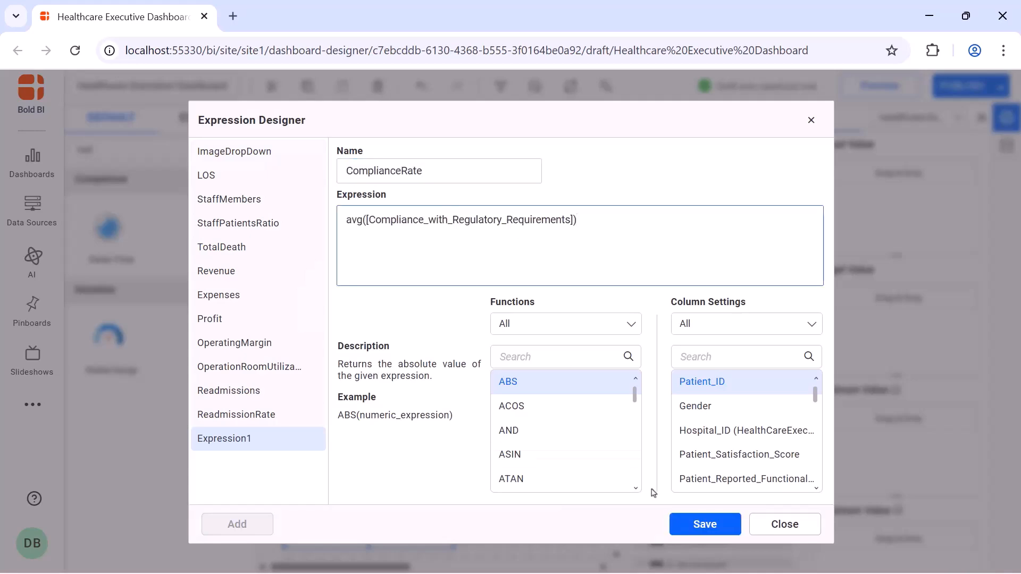
left_click(677, 525)
left_click(811, 120)
Assign the ComplianceRate measure as the Compliance Rate gauge's actual value
left_click(775, 180)
type("com")
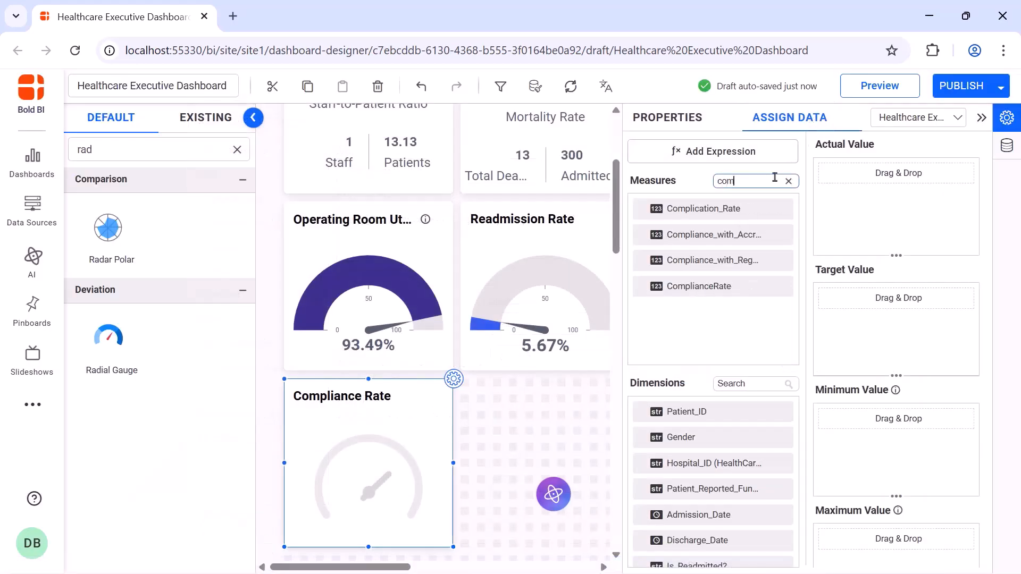
left_click_drag(734, 288, 825, 226)
Format the ComplianceRate value to append a % suffix on the right
left_click(952, 173)
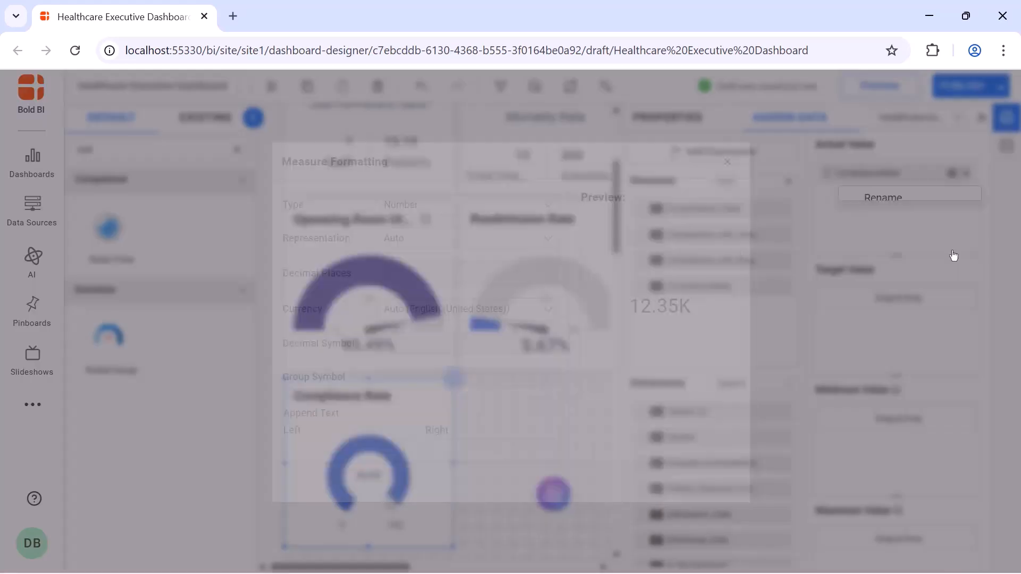
left_click(531, 445)
type("%")
left_click(620, 482)
Add a radial gauge beside the Compliance Rate gauge and name it Complication Rate
left_click(697, 123)
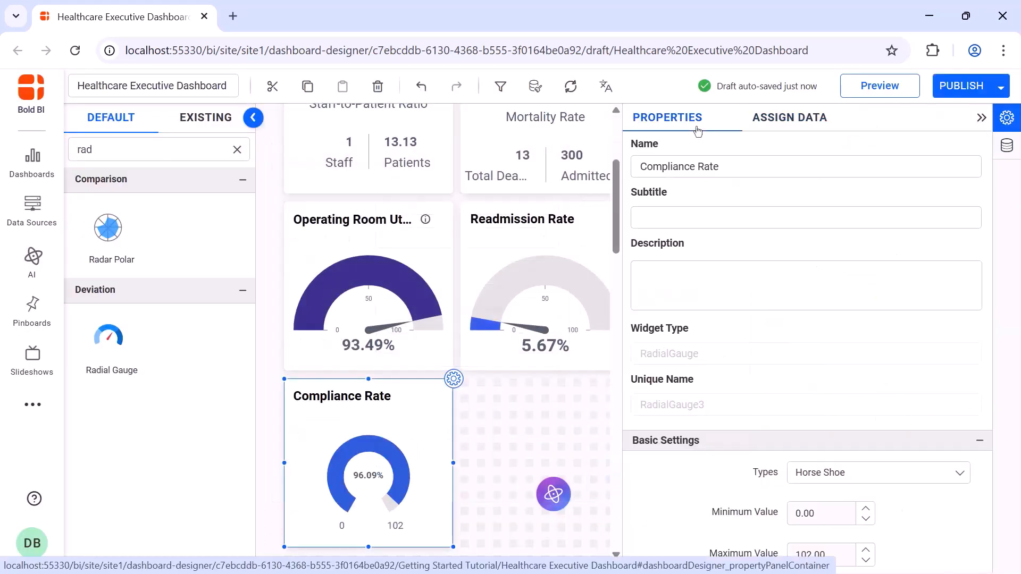
left_click(982, 119)
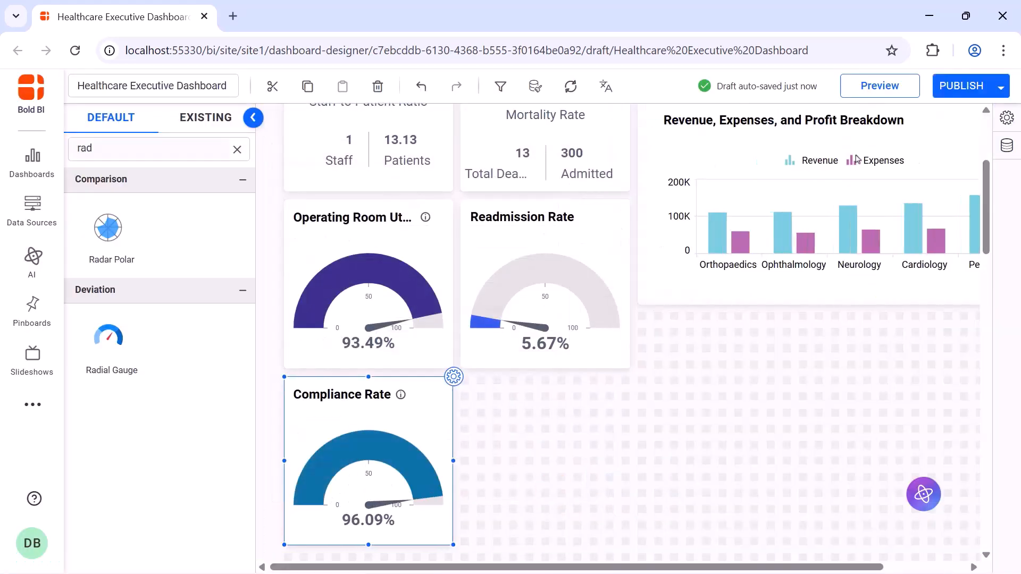
left_click_drag(108, 336, 626, 540)
triple_click(733, 167)
type("Complication Rate")
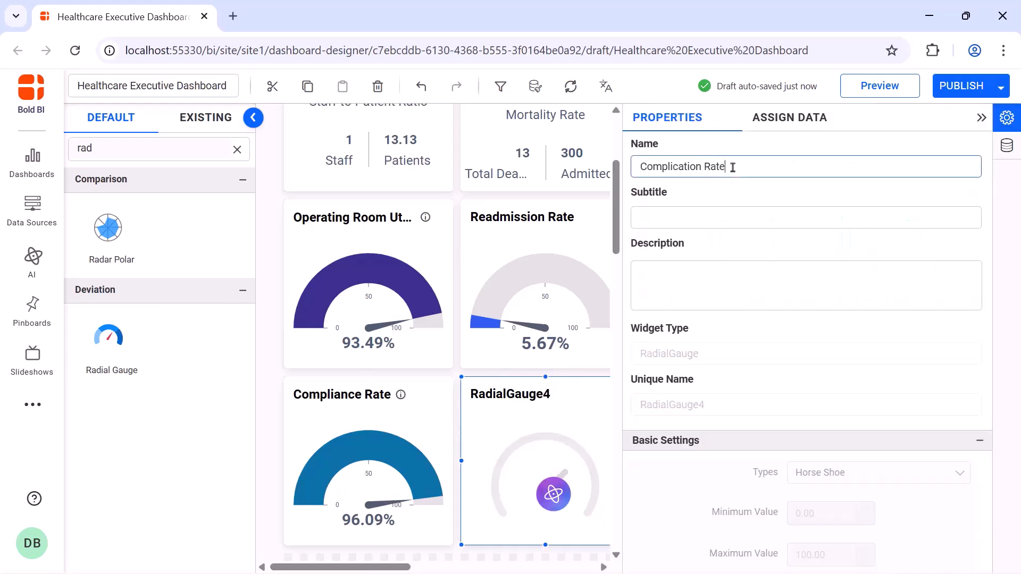
Add a ComplicationRate expression avg([Complication_Rate])*100, save it, and close the expression designer
left_click(775, 126)
left_click(715, 152)
left_click(255, 529)
left_click(474, 179)
key("ctrl+a")
type("ComplicationRate")
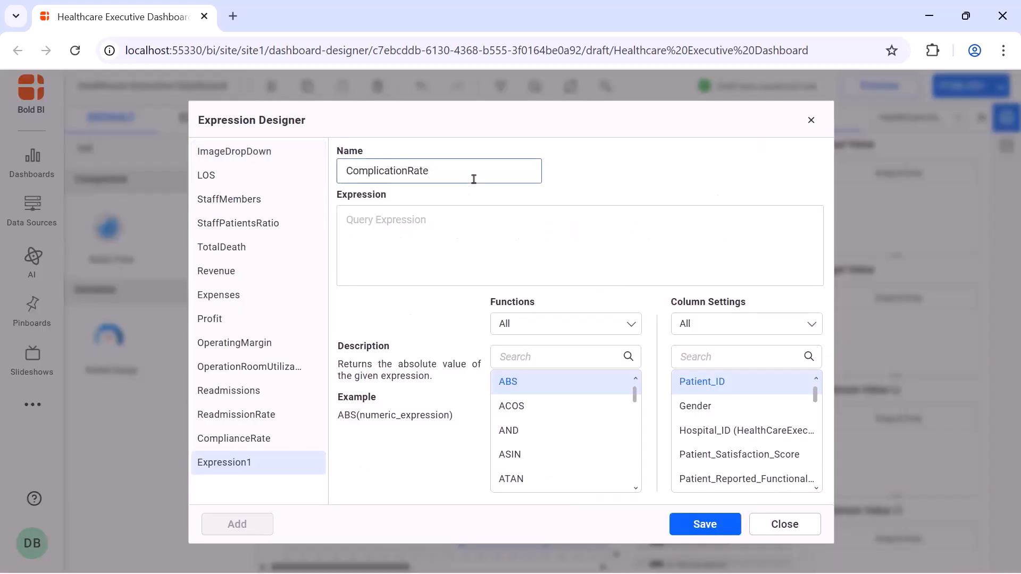
left_click(473, 215)
type("avg([Complication_Rate])*100")
left_click(680, 524)
left_click(785, 524)
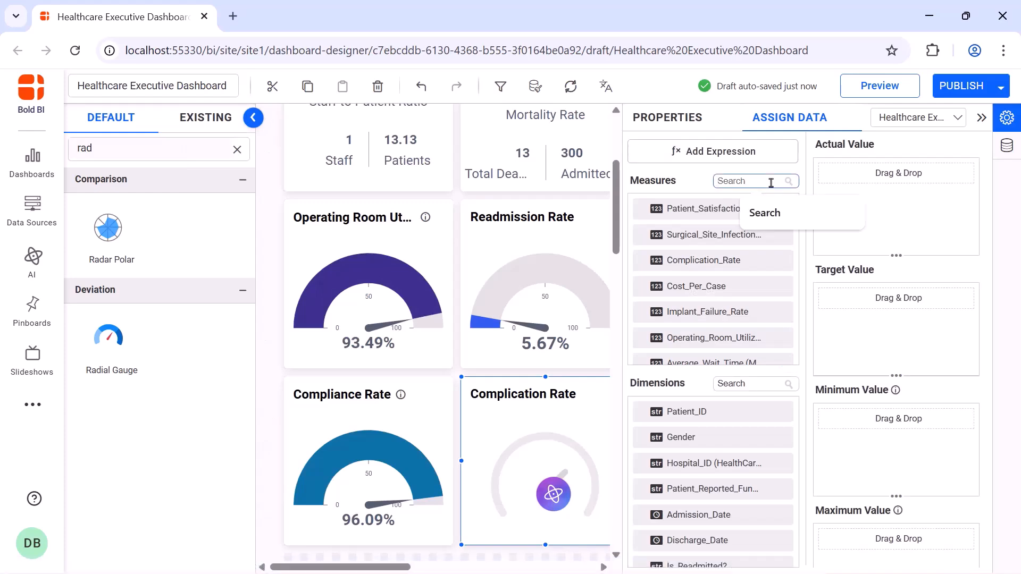
Assign the ComplicationRate measure as the Complication Rate gauge's actual value
left_click(771, 180)
type("com")
left_click_drag(729, 312, 837, 234)
Format the ComplicationRate value to append a % suffix on the right
left_click(952, 174)
left_click(884, 248)
left_click(532, 449)
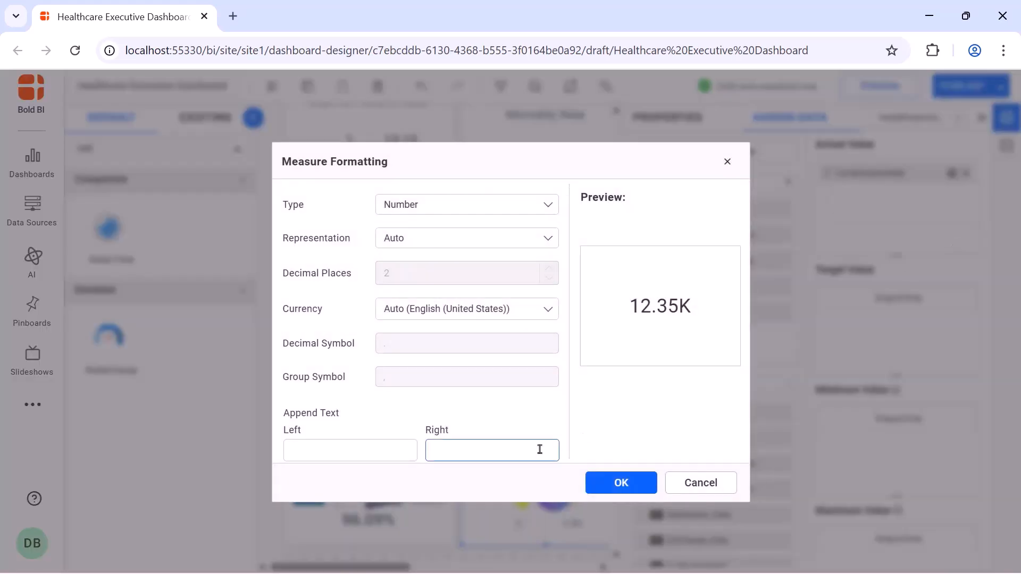
type("%")
left_click(620, 481)
Add a Radar Polar chart below the revenue breakdown chart, enlarge it, and name it Inpatients vs. Outpatients by Department
left_click(694, 128)
left_click(981, 119)
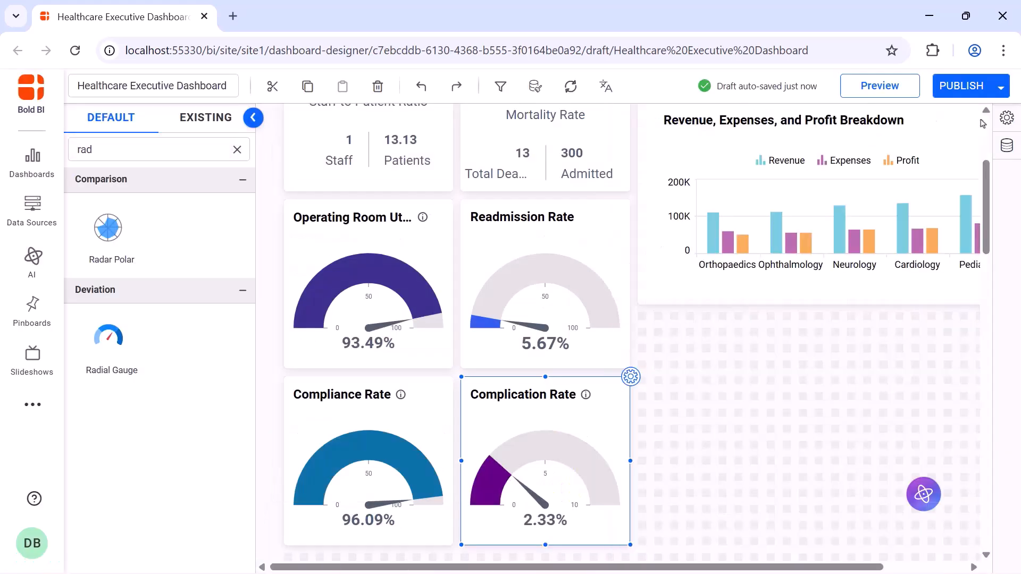
left_click_drag(109, 229, 687, 353)
left_click_drag(752, 428, 965, 535)
left_click(966, 312)
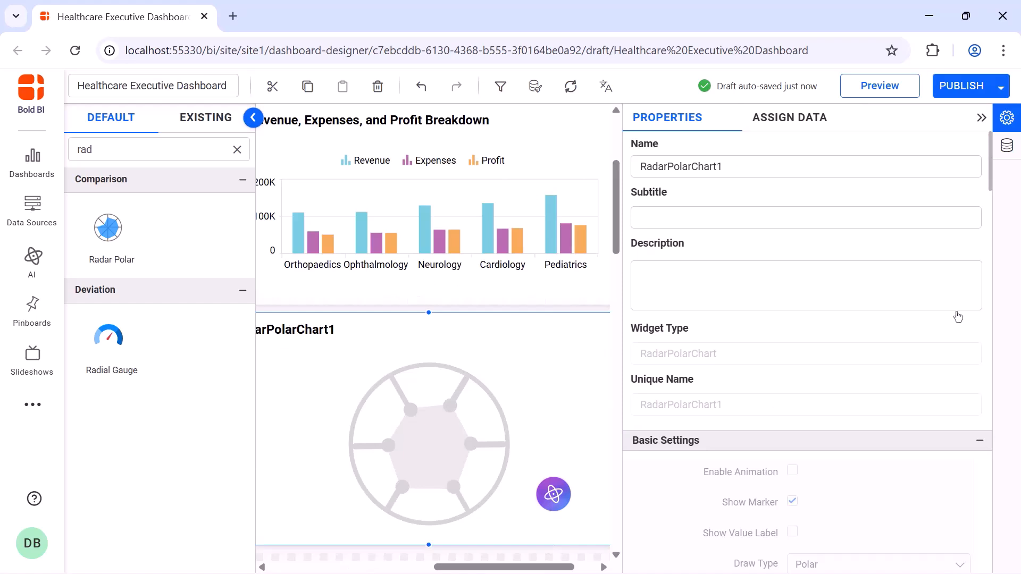
left_click(882, 168)
key("ctrl+a")
type("Inpatients vs. Outpatients by Department")
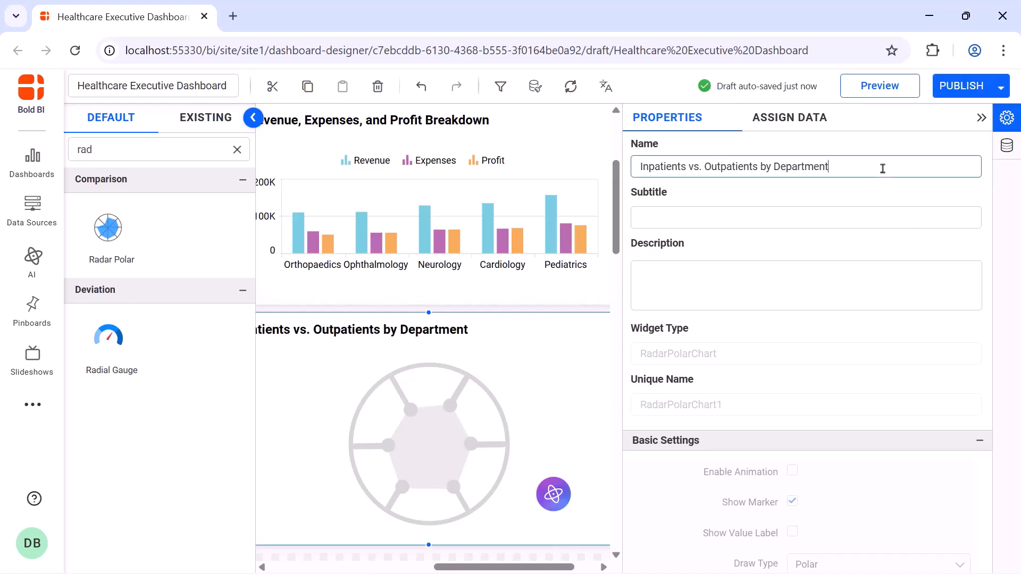
Create an InPatients expression if([Patient_Type]='Inpatient',1,0) for the radar chart and save it
left_click(814, 126)
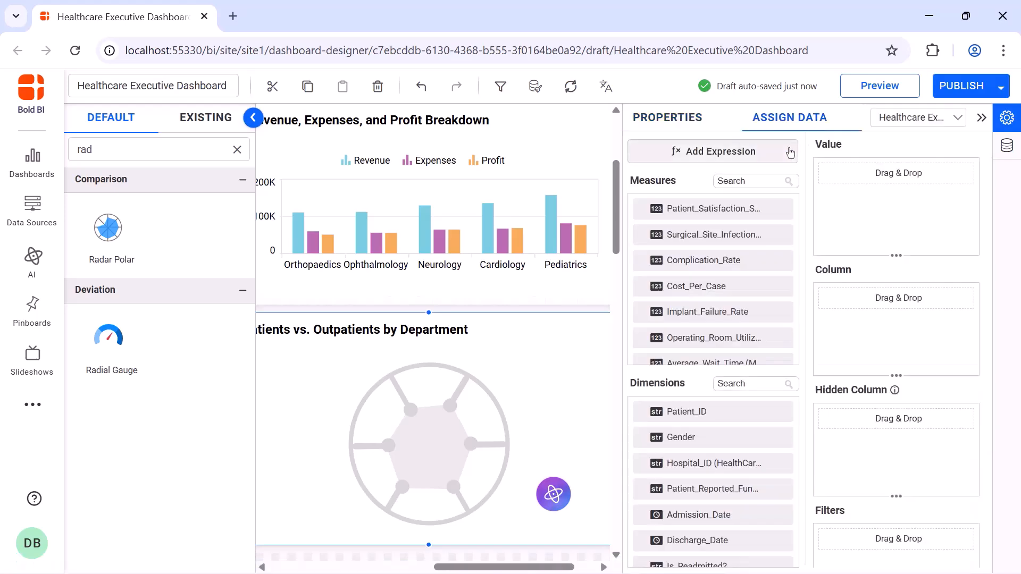
left_click(691, 151)
left_click(237, 525)
left_click(431, 182)
key("ctrl+a")
type("InPatients")
left_click(431, 218)
type("if([Patient_Type]='Inpatient',1,0)")
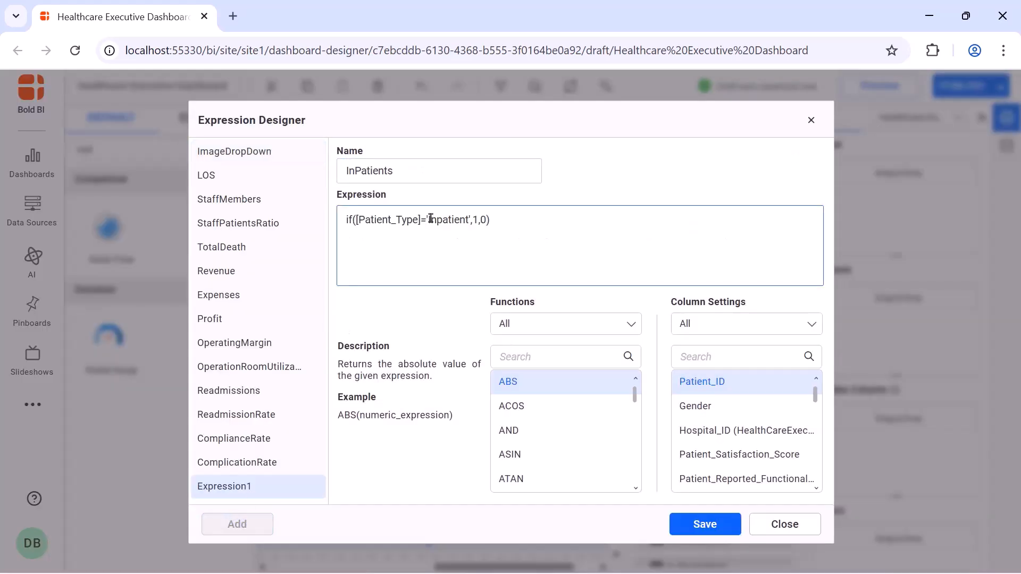
left_click(683, 519)
Add an OutPatients expression if([Patient_Type]='Outpatient',1,0), save it, and close the expression designer
left_click(240, 524)
left_click(474, 170)
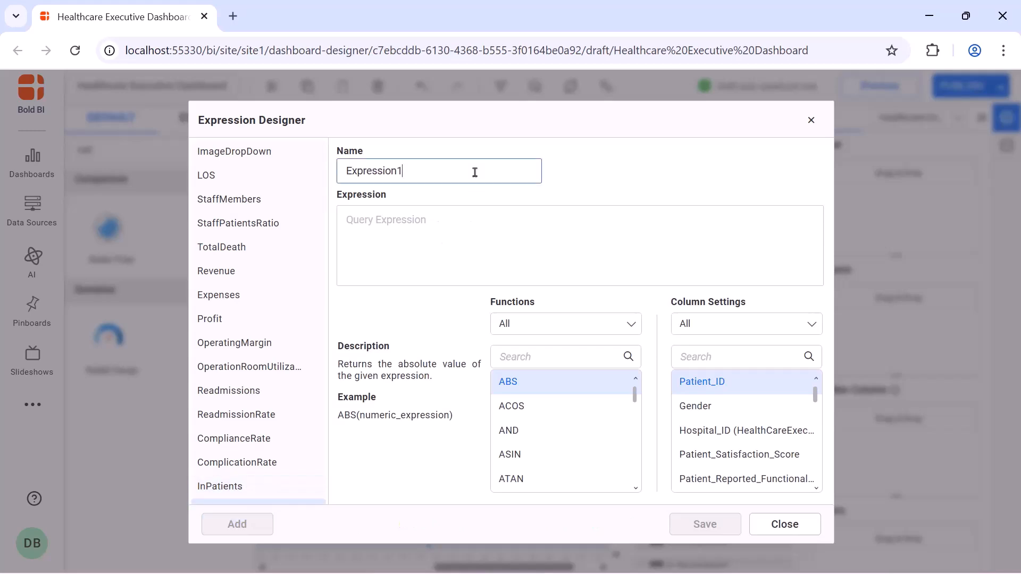
key("ctrl+a")
type("OutPatients")
left_click(470, 209)
type("IF([Patient_Type]='Outpatient',1,0)")
left_click(704, 525)
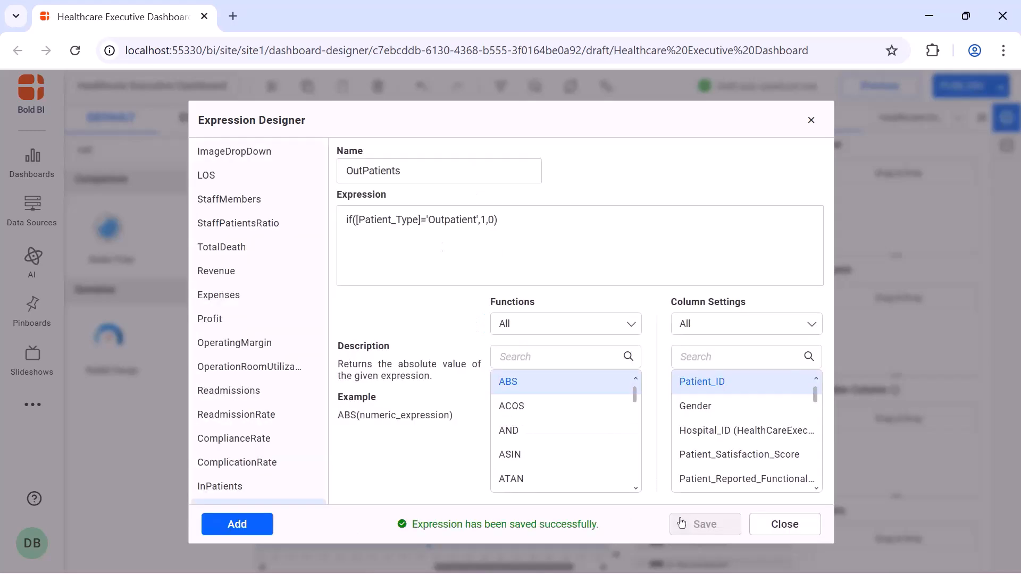
left_click(811, 120)
Add the InPatients measure to the radar chart's values and rename it InPatients
scroll(713, 288, "down", 5)
left_click_drag(686, 323, 840, 213)
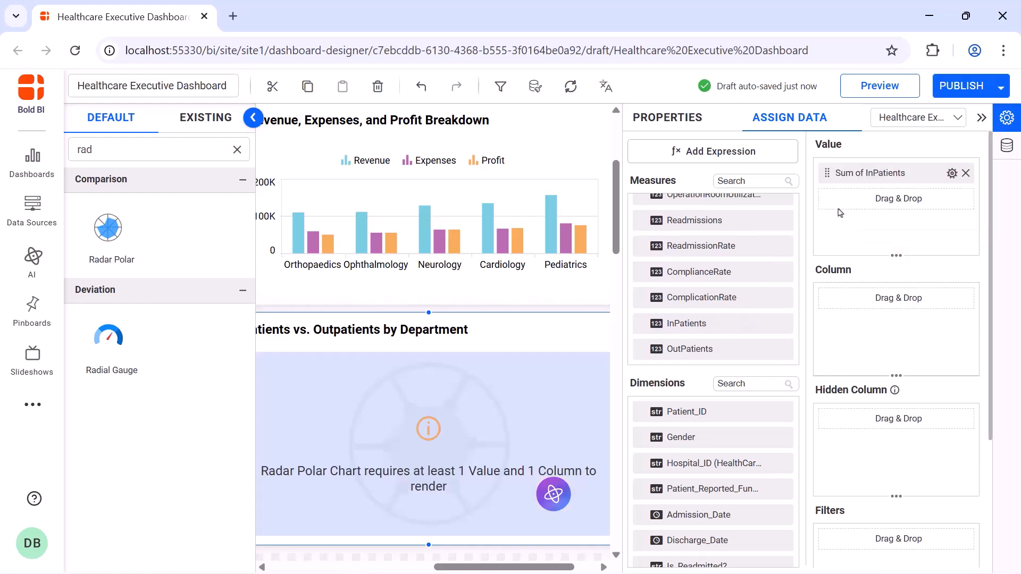
left_click(952, 173)
left_click(951, 201)
Add the OutPatients measure to the radar chart's values and rename it OutPatients
left_click_drag(687, 349, 824, 210)
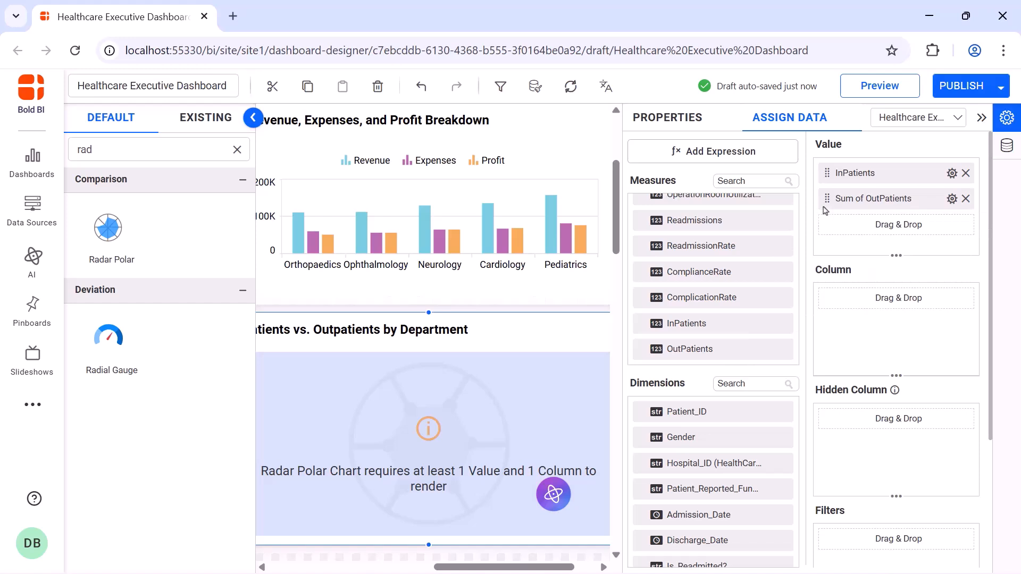
left_click(952, 198)
left_click(950, 225)
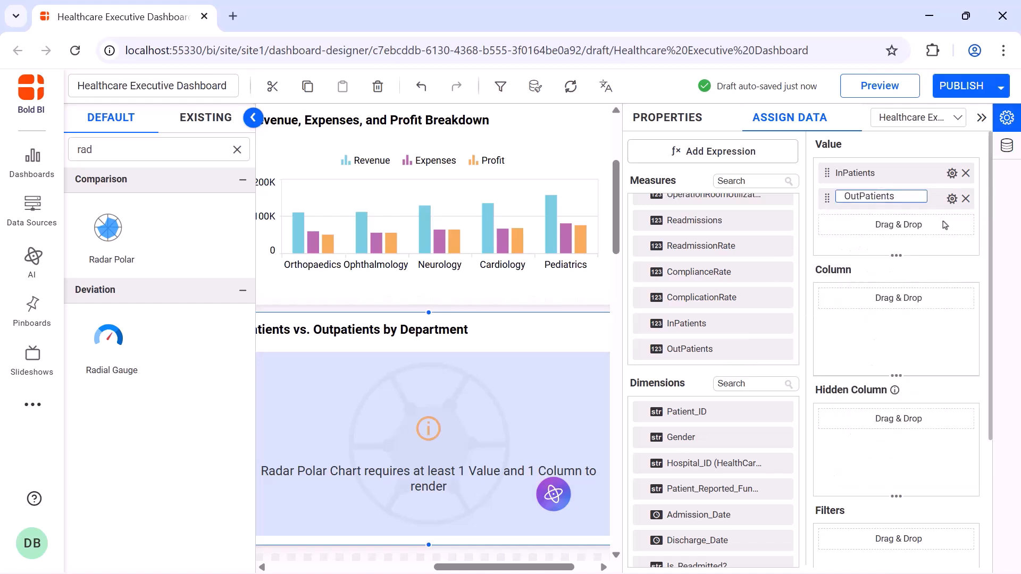
key("Return")
Search the dimensions for Department and assign it as the radar chart's column
left_click(756, 382)
type("de")
left_click_drag(734, 437, 817, 340)
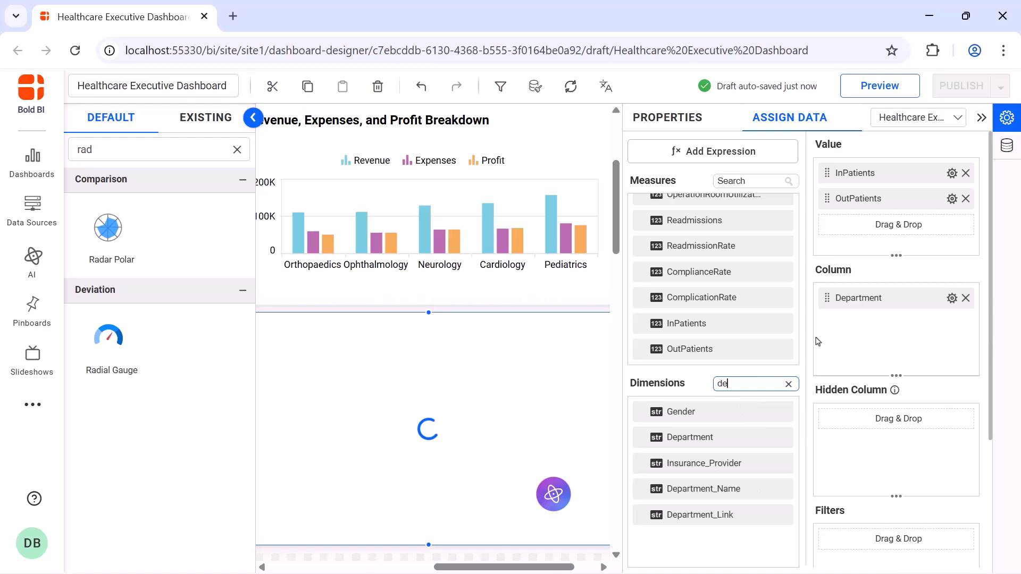
Enable animation and value labels on the radar chart
left_click(667, 117)
scroll(793, 245, "down", 3)
left_click(792, 241)
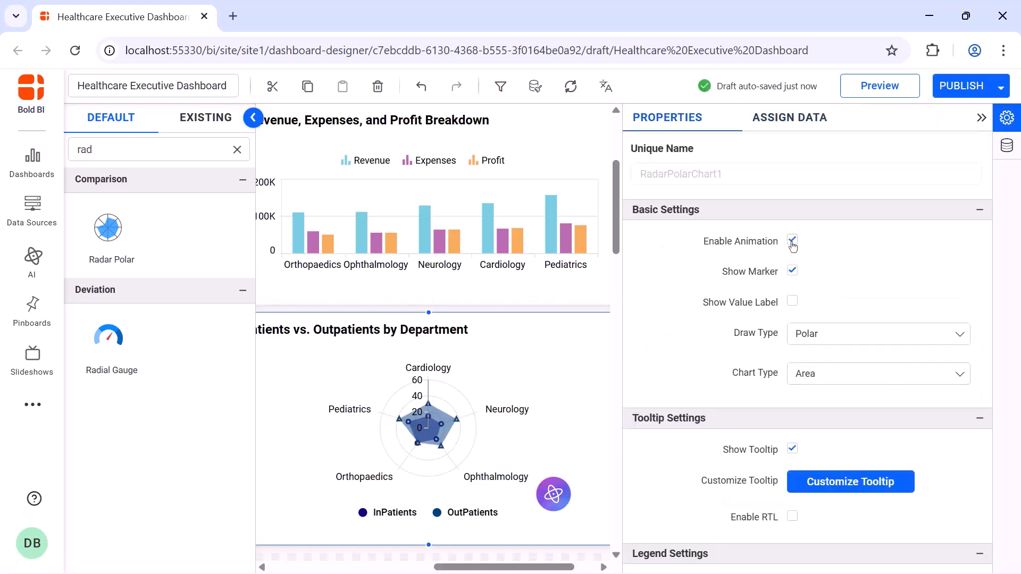
left_click(793, 303)
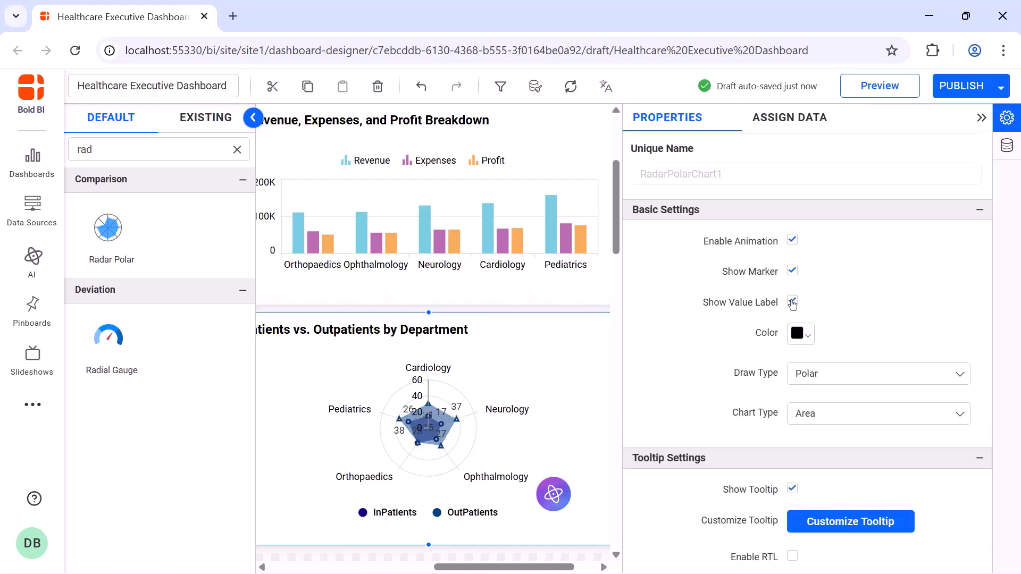
Set the radar chart's legend position to Top and its legend shape to Series Type
scroll(793, 303, "down", 8)
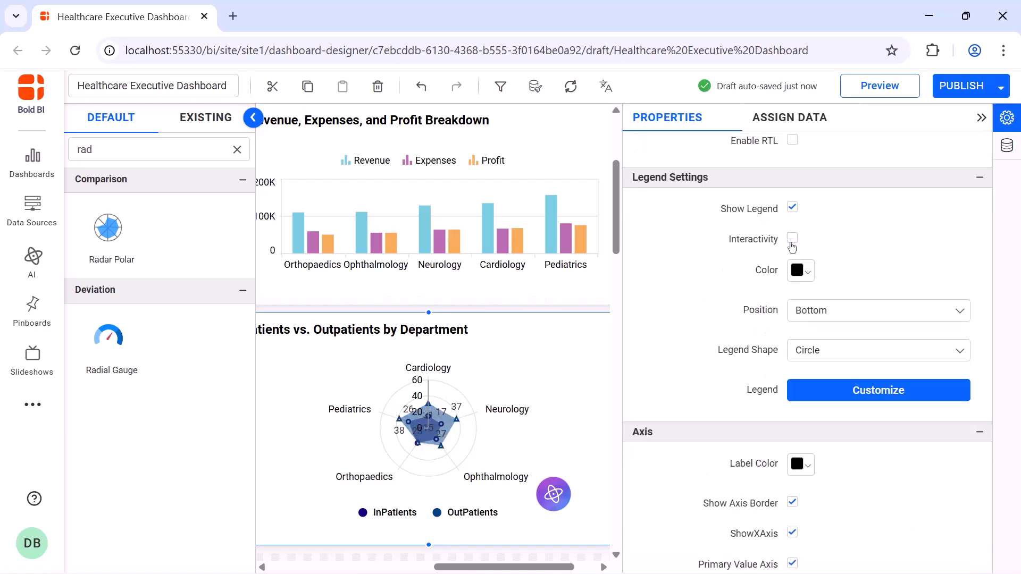
left_click(826, 311)
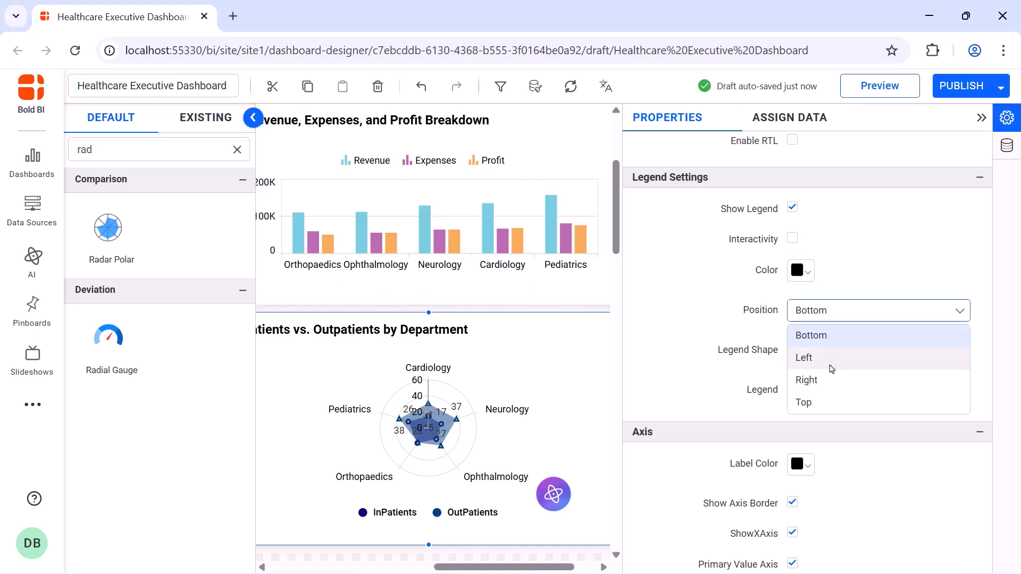
left_click(831, 408)
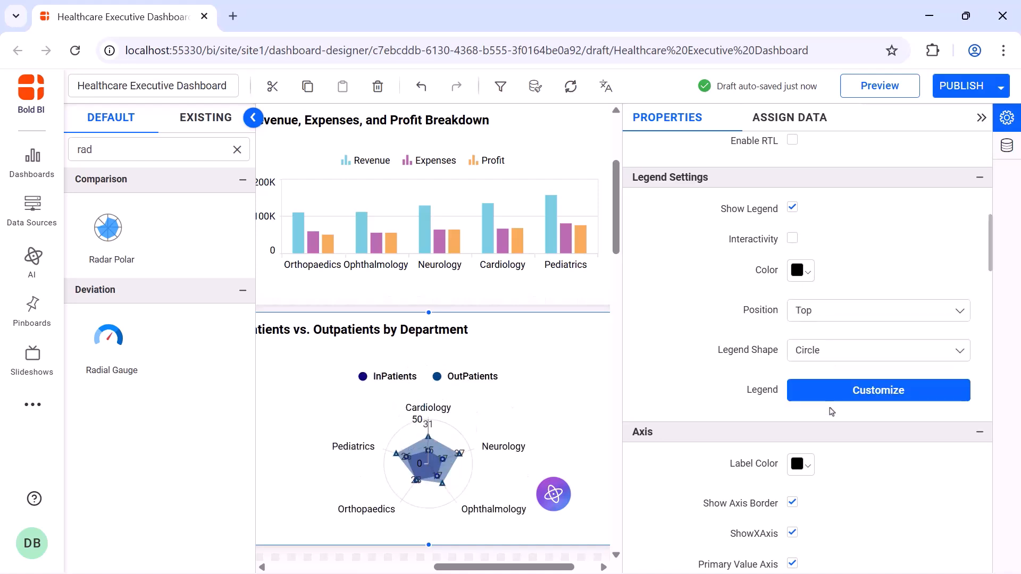
left_click(833, 357)
left_click(832, 397)
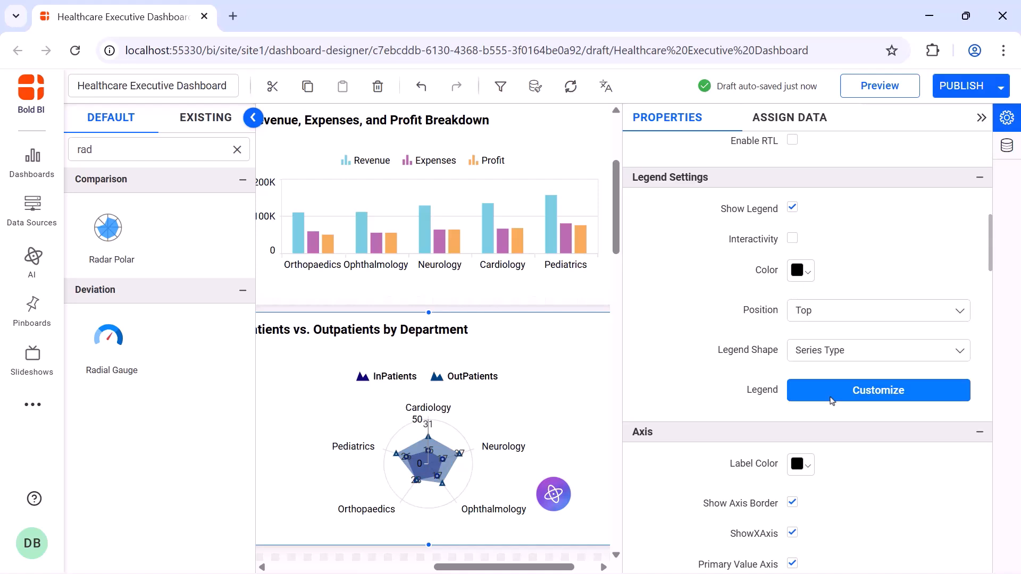
Turn off the radar chart's axis border
scroll(833, 400, "down", 5)
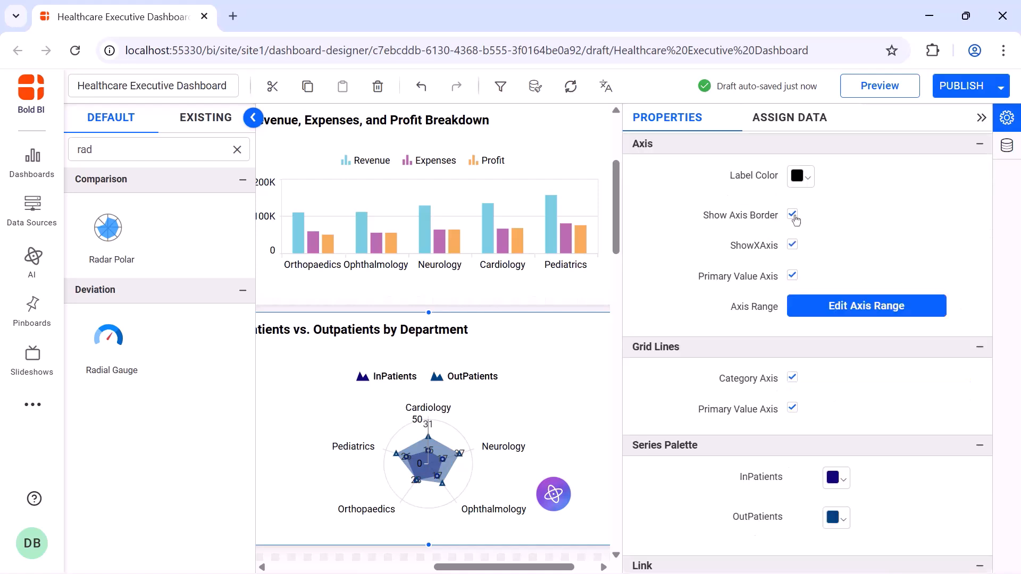
left_click(793, 216)
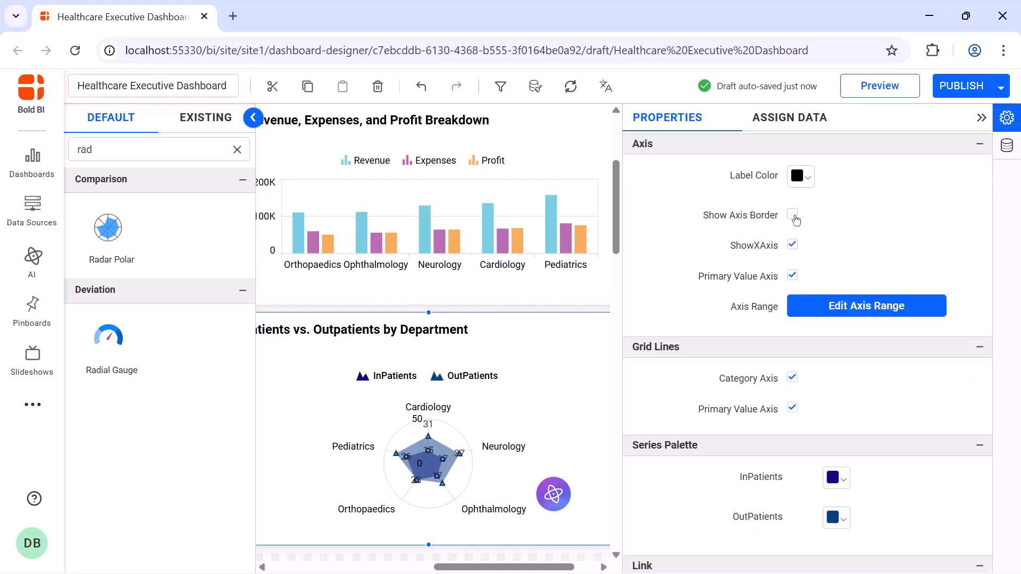
Set the series palette to light blue for InPatients and dark purple for OutPatients
left_click(836, 479)
left_click(981, 304)
left_click(930, 270)
left_click(927, 444)
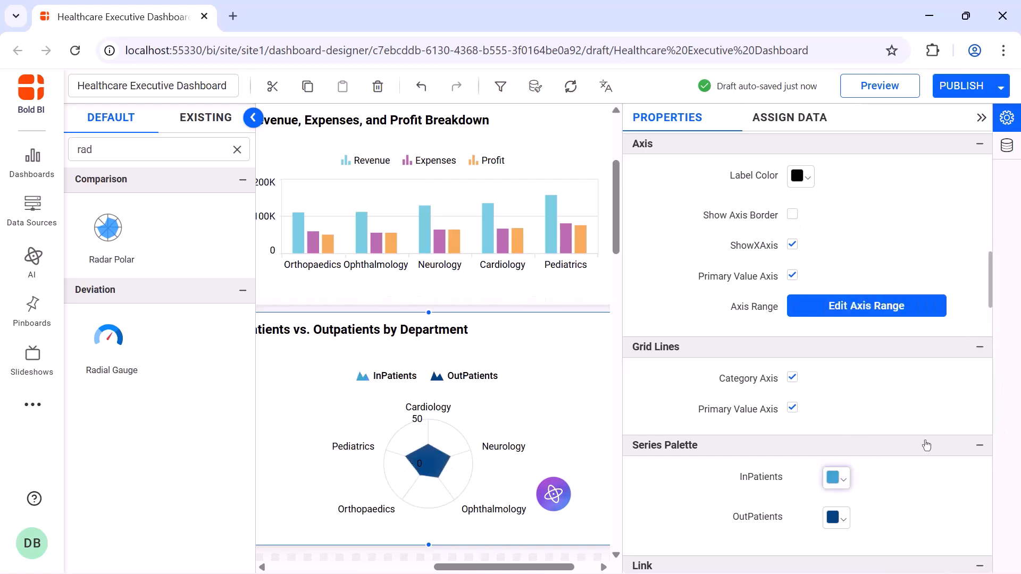
left_click(836, 517)
left_click(981, 324)
left_click(926, 484)
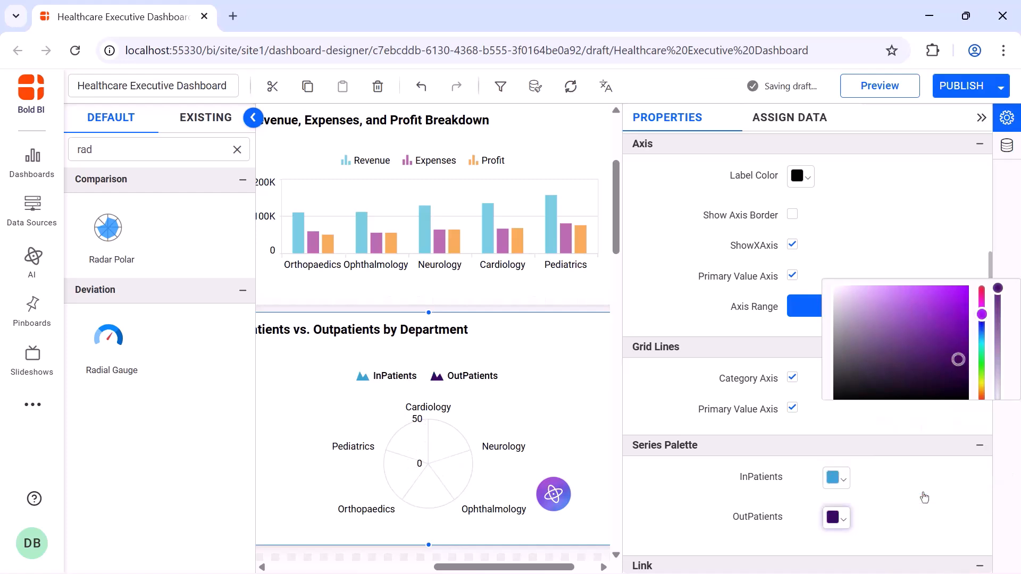
Turn off title auto font size and set the radar chart's title font size to 16
scroll(791, 319, "down", 10)
left_click(792, 289)
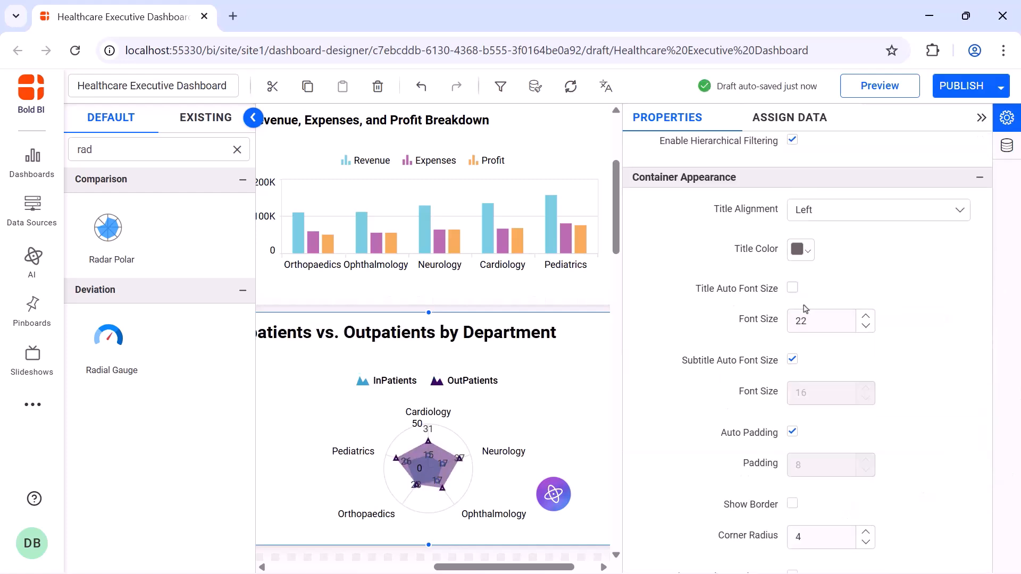
double_click(811, 319)
type("16")
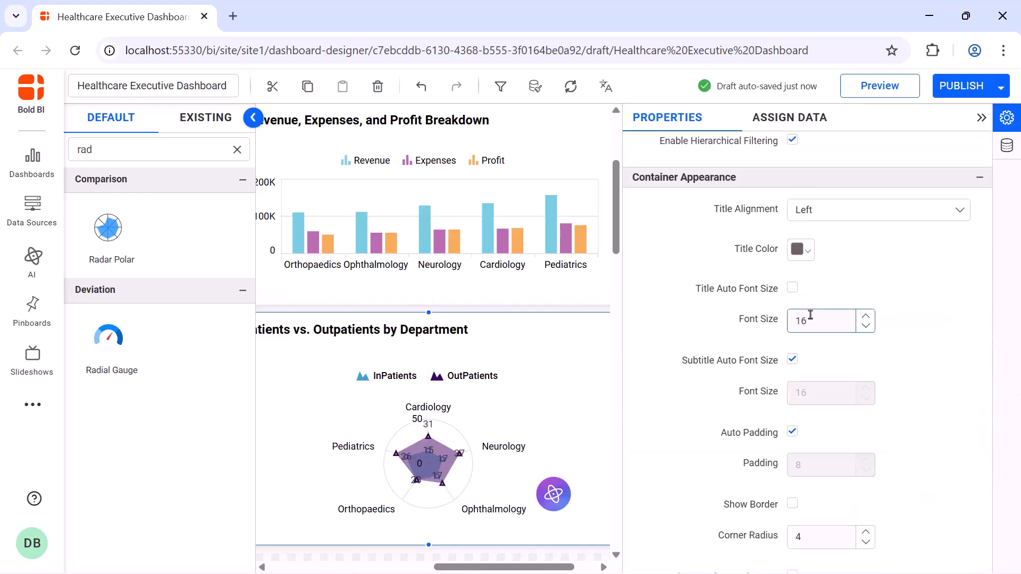
Add a Bar chart below the gauges and enlarge it
left_click(981, 117)
scroll(966, 118, "down", 5)
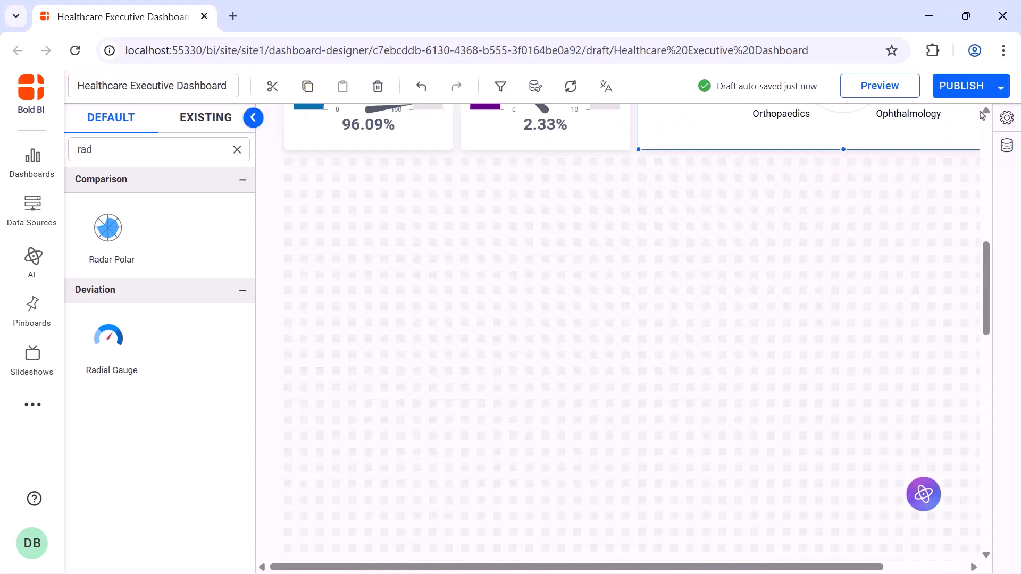
left_click(237, 149)
type("bar")
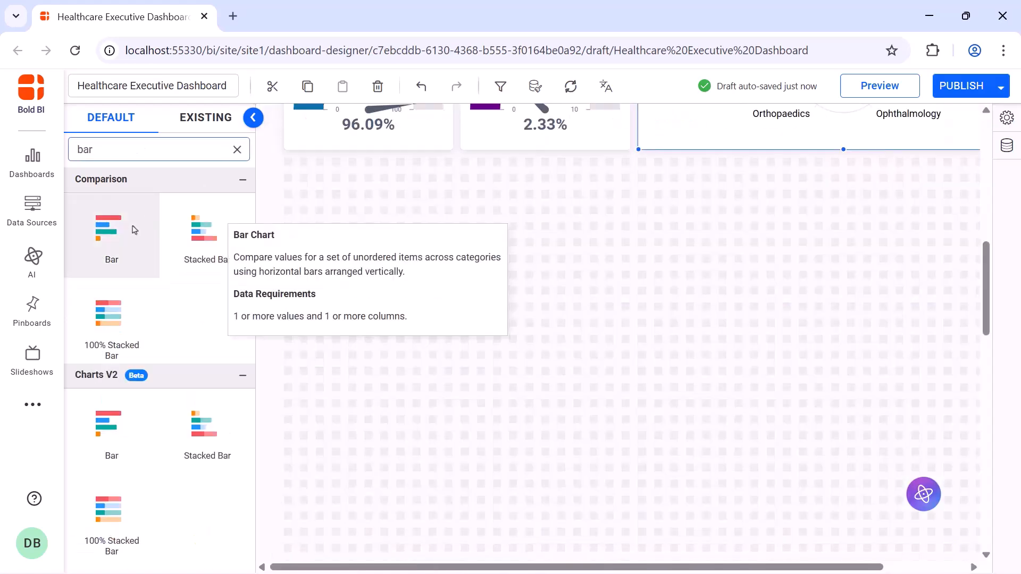
left_click_drag(133, 228, 277, 170)
left_click_drag(374, 246, 627, 371)
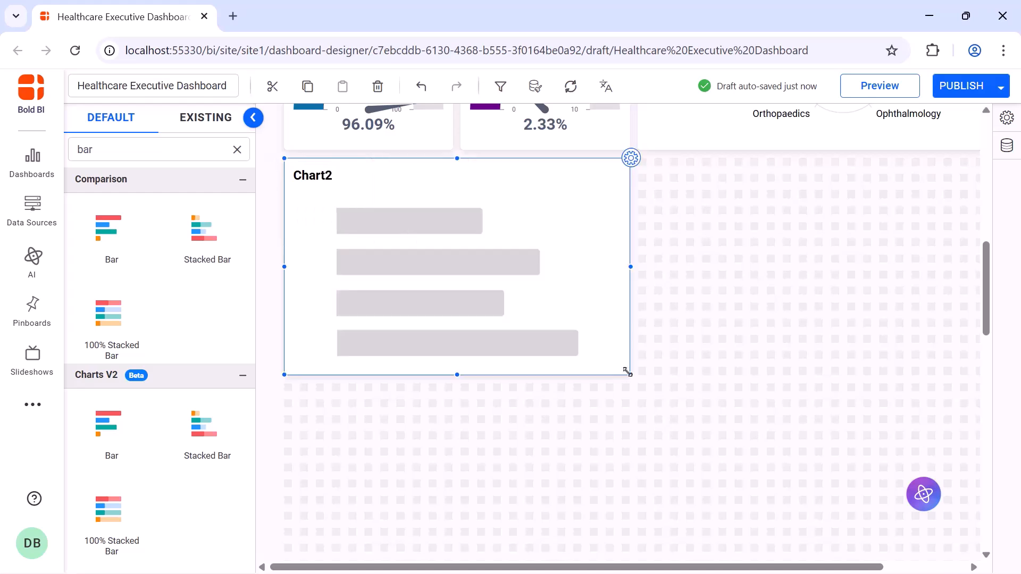
Name the bar chart Emergency Visits by Department
left_click(631, 158)
left_click(711, 167)
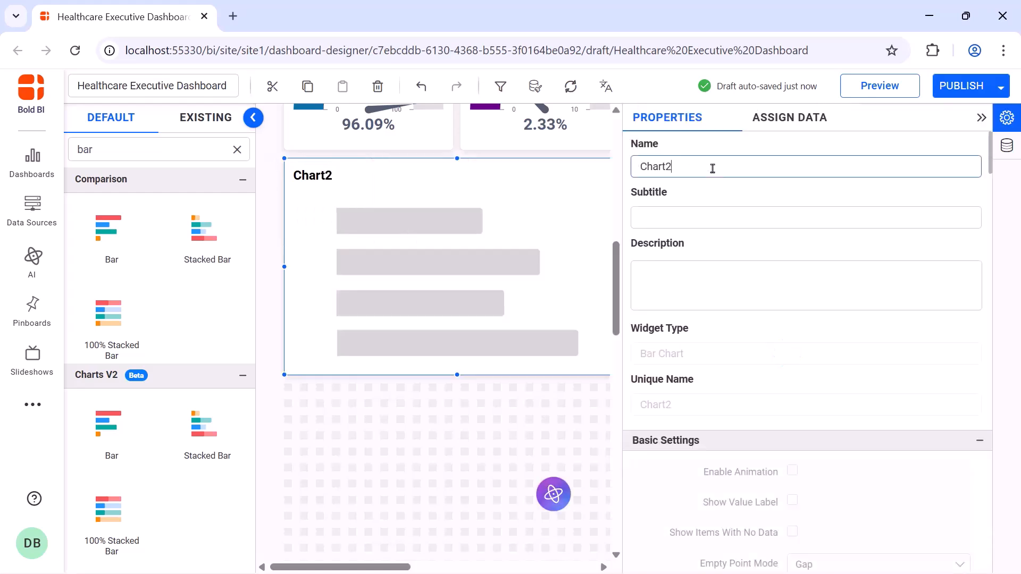
double_click(712, 169)
type("Emergency Visits by Department")
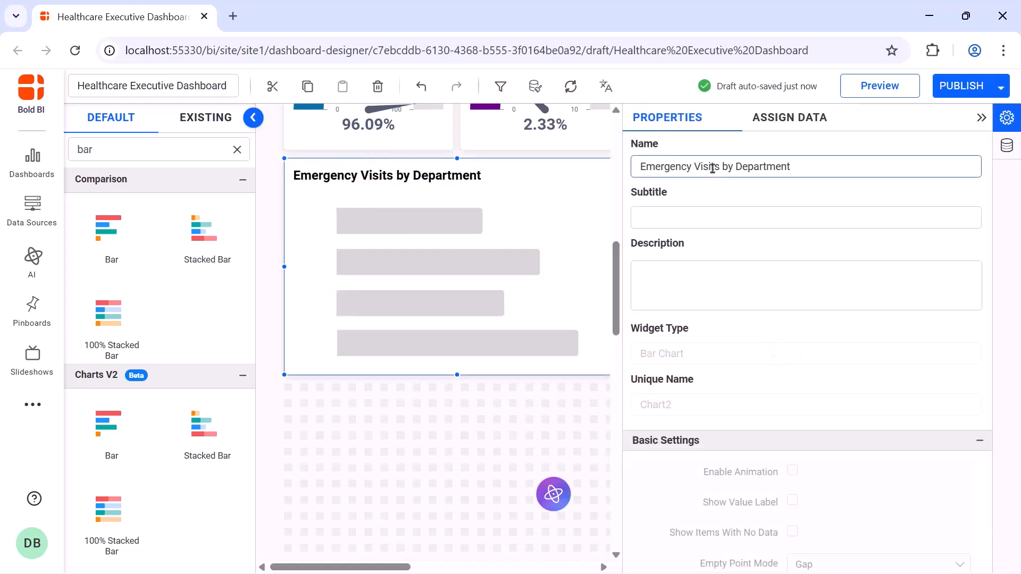
Create an EmergencyVisits expression if([InPatients]=0 and [OutPatients] =0,1,0), save it, and close the designer
left_click(800, 130)
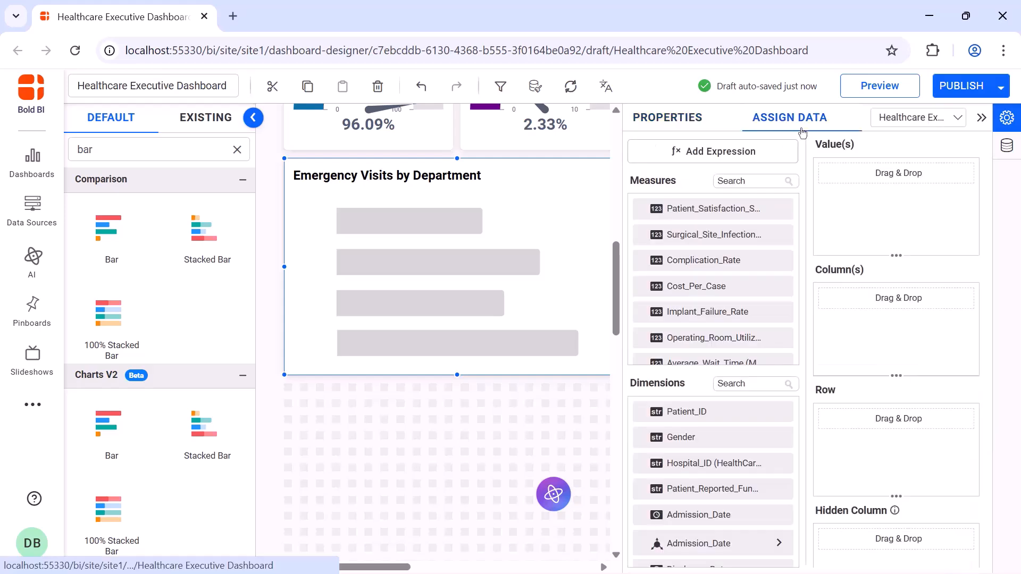
left_click(786, 151)
left_click(237, 523)
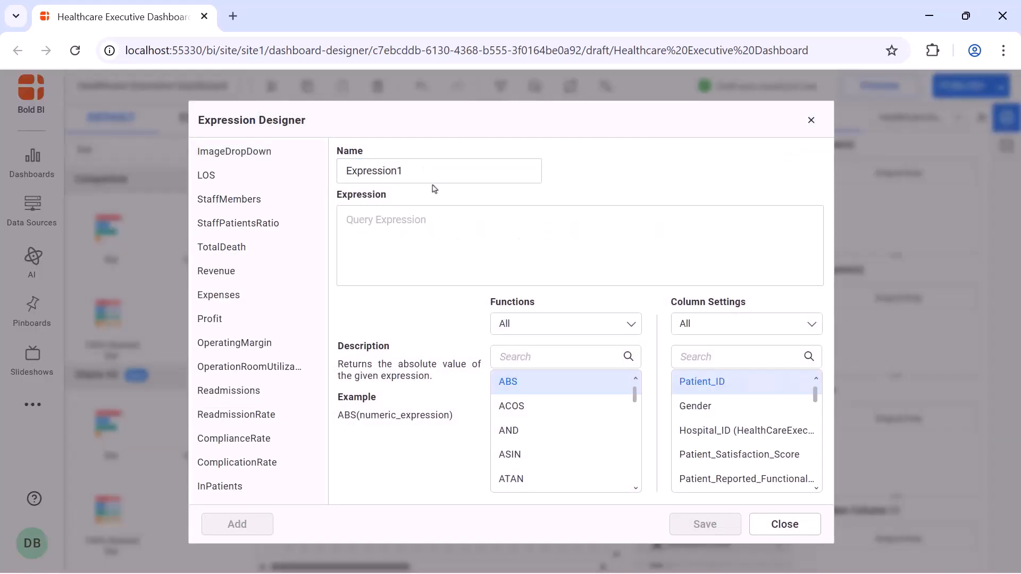
double_click(435, 175)
type("EmergencyVisits")
left_click(433, 222)
type("if([InPatients]=0 and [OutPatients] =0,1,0)")
left_click(703, 524)
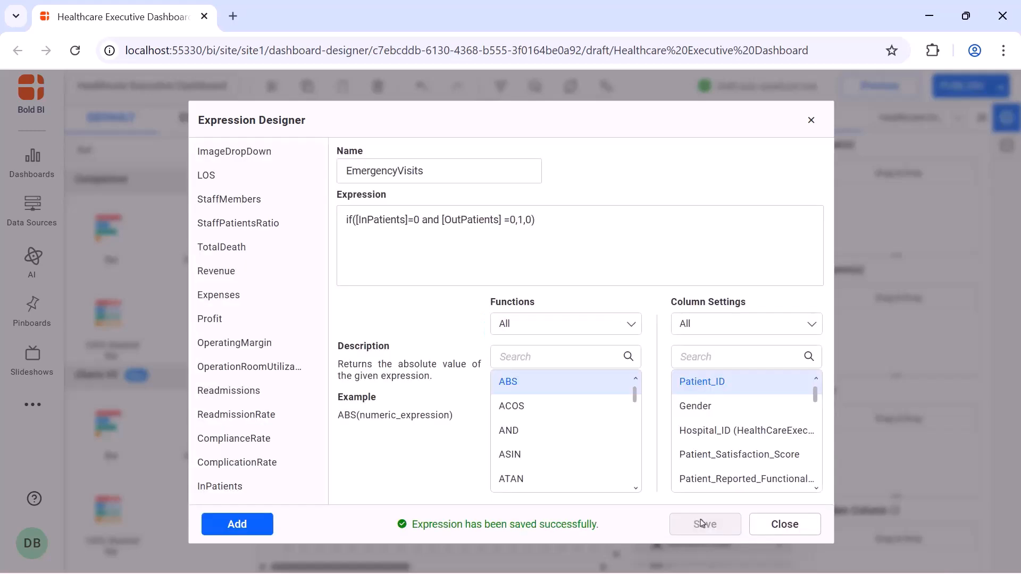
left_click(812, 124)
Add the EmergencyVisits measure to the bar chart's values and rename it Emergency Visits
left_click(771, 180)
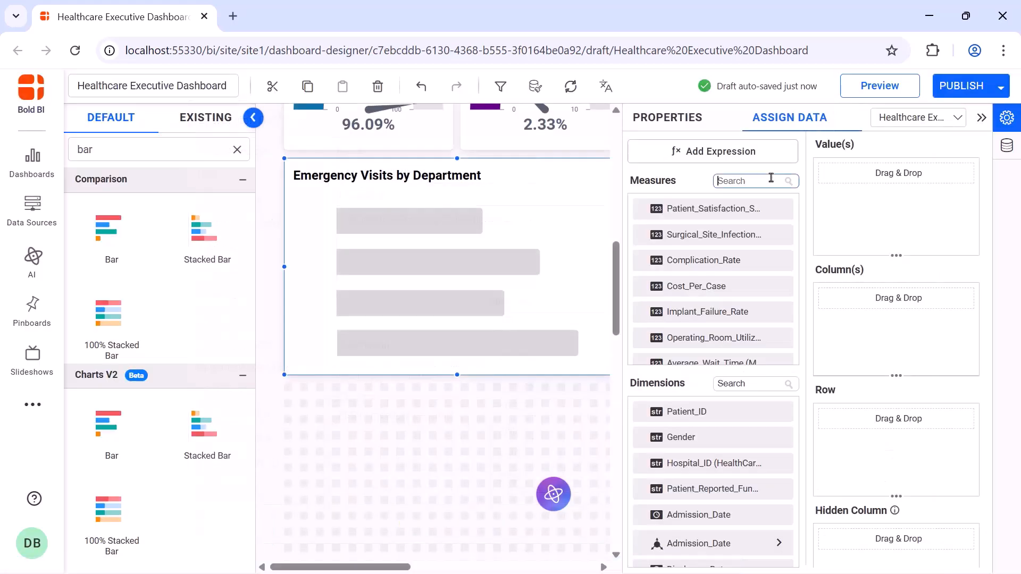
type("eme")
left_click_drag(742, 260, 831, 228)
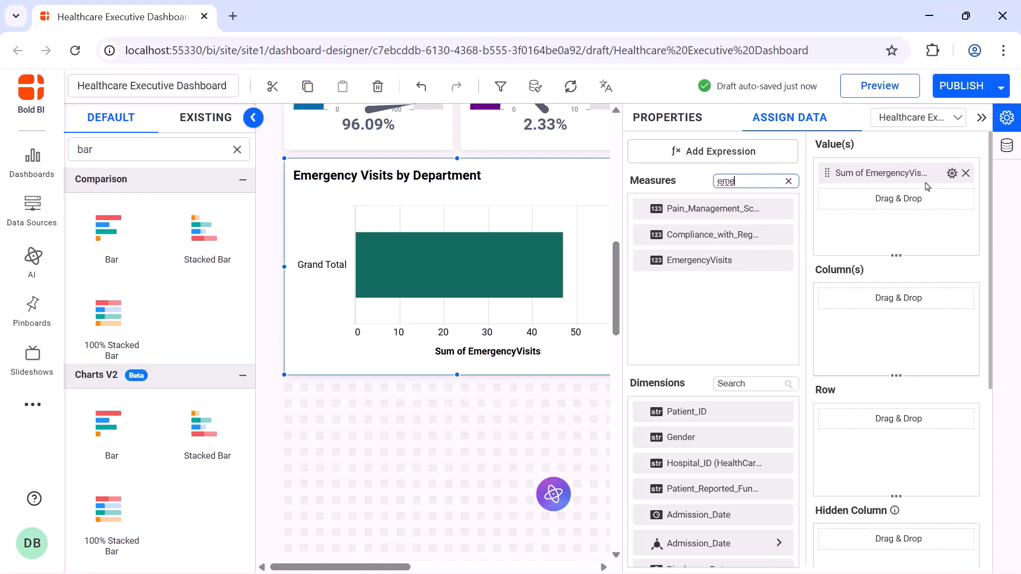
left_click(952, 174)
left_click(952, 202)
key("ctrl+a")
type("Emergency Visits")
key("Return")
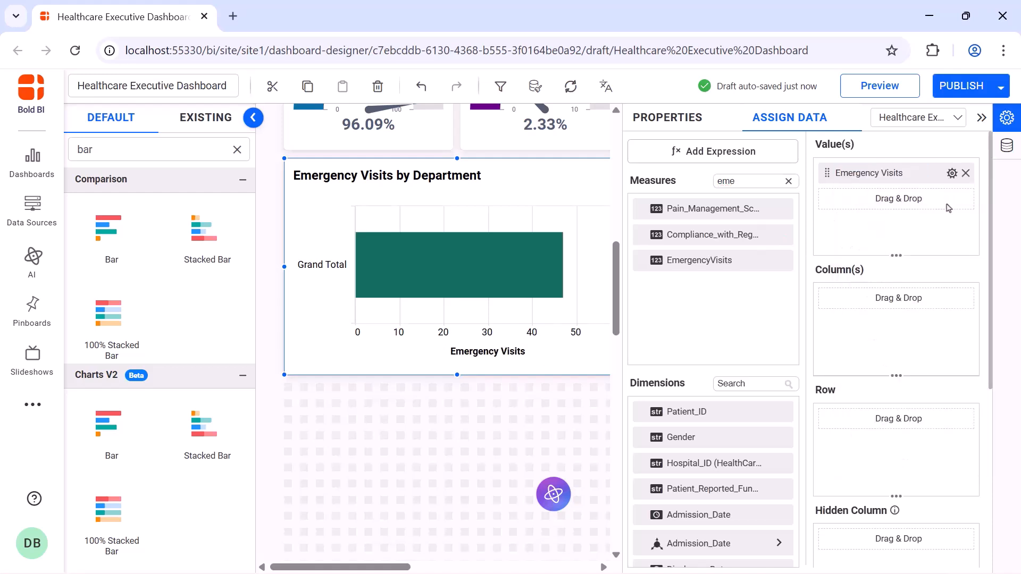
Assign the Department dimension as the bar chart's column
left_click(772, 383)
type("de")
left_click_drag(763, 439, 834, 344)
Enable animation and value labels on the bar chart
left_click(667, 118)
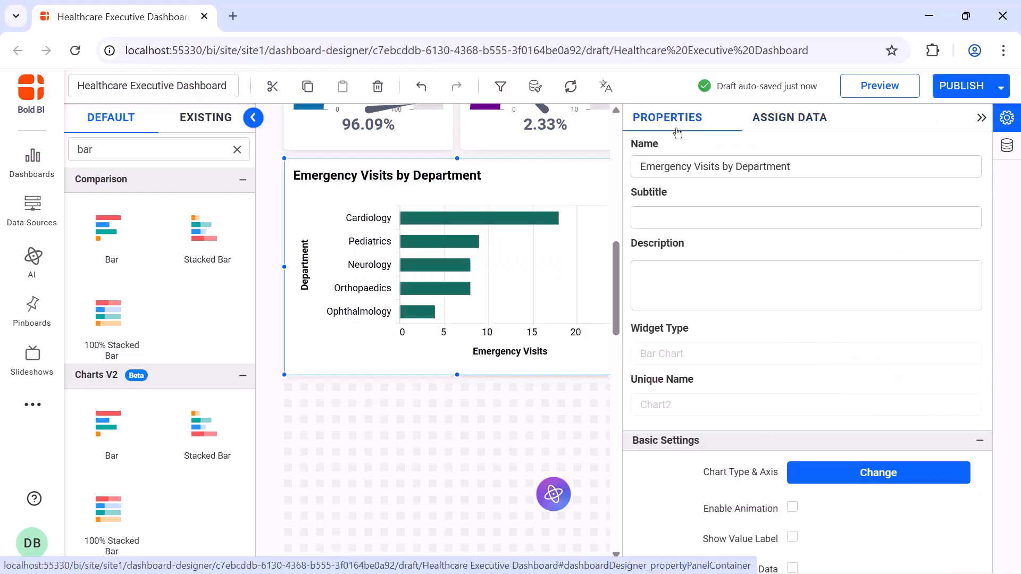
scroll(793, 234, "down", 5)
left_click(792, 229)
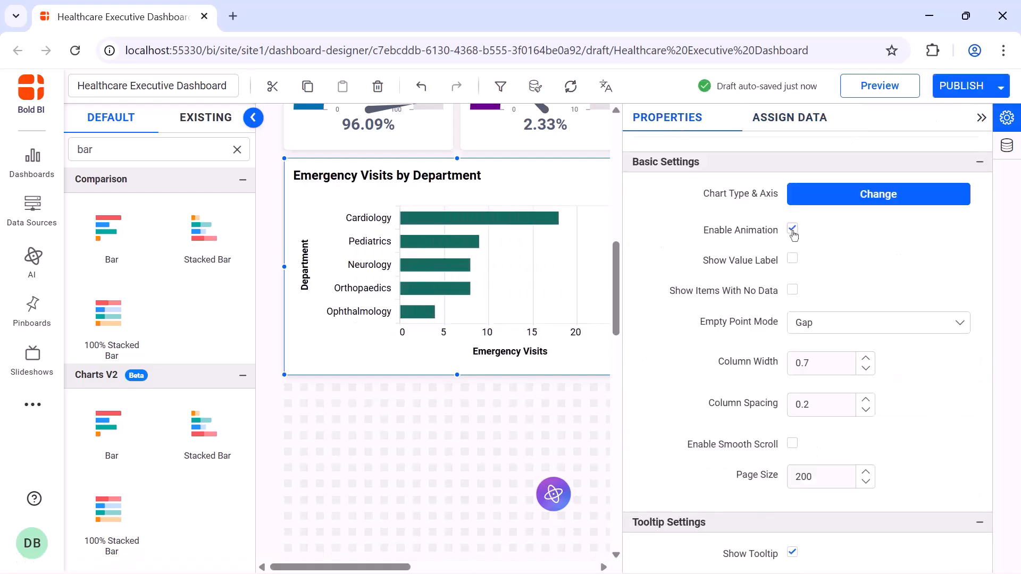
left_click(792, 260)
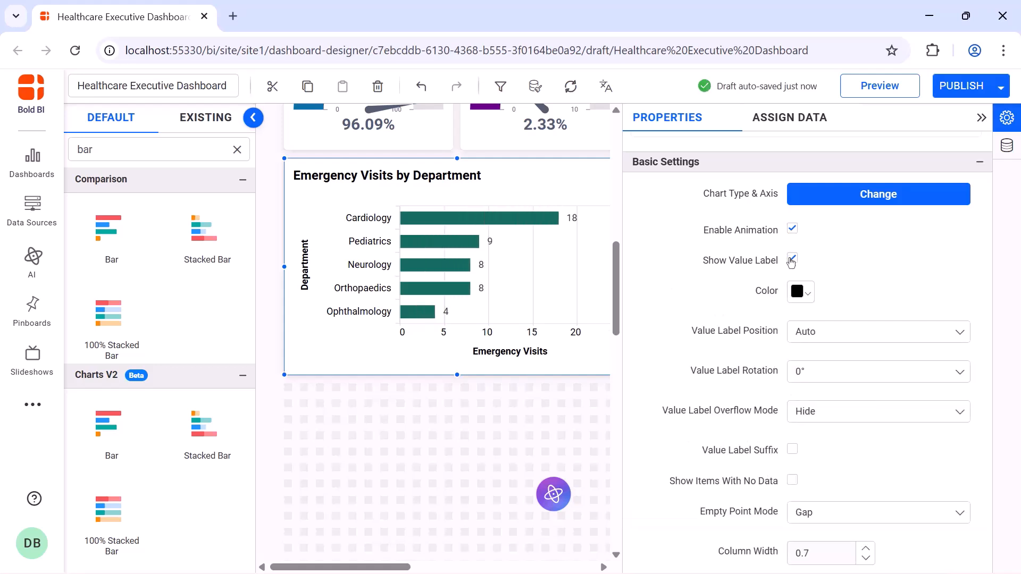
scroll(794, 256, "down", 5)
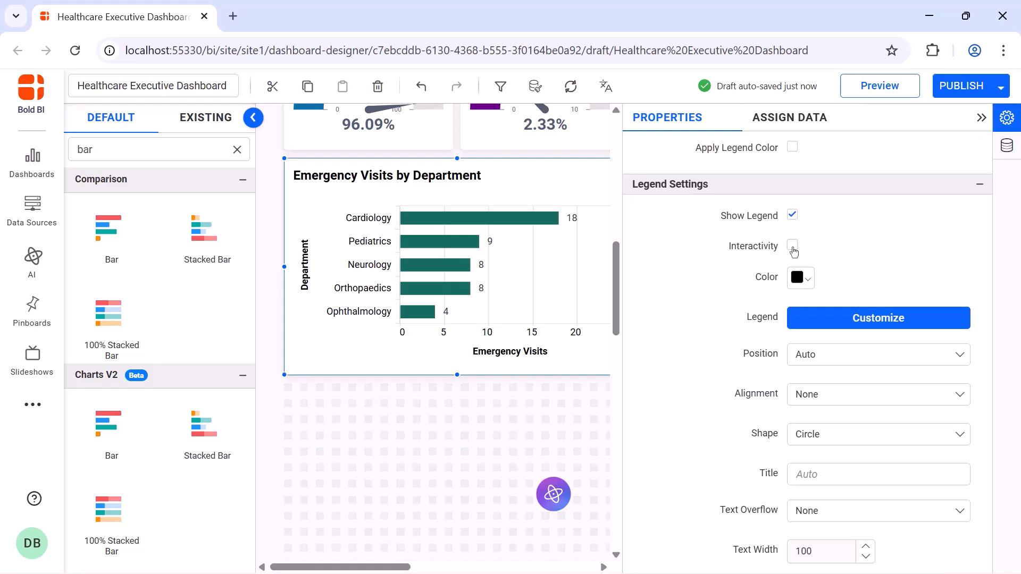
Hide the axis titles on both the category and value axes of the bar chart
scroll(796, 329, "down", 5)
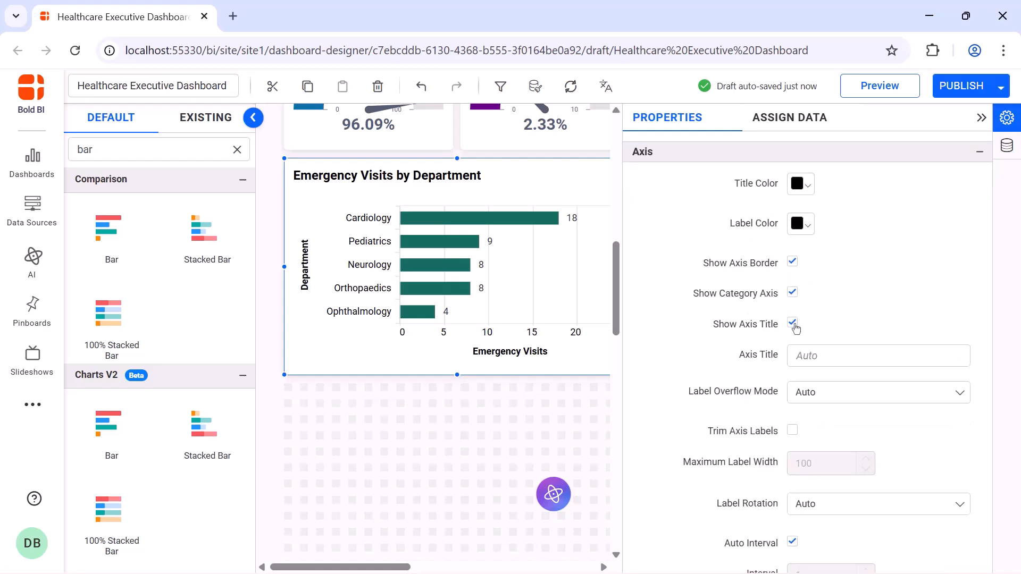
left_click(793, 324)
scroll(794, 393, "down", 3)
left_click(792, 460)
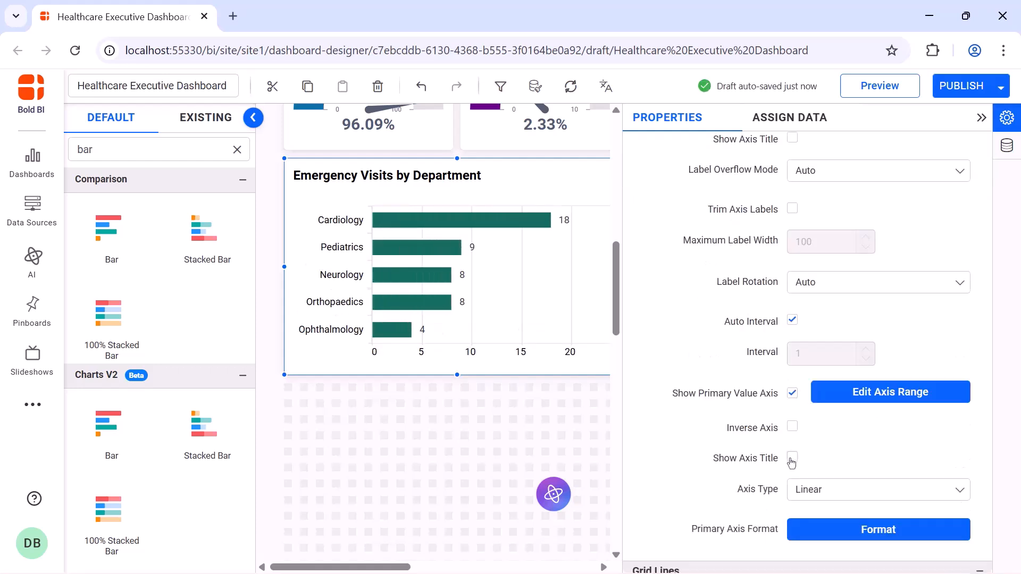
Turn off automatic title font size for the bar chart and set its title font size to 16
scroll(792, 289, "down", 10)
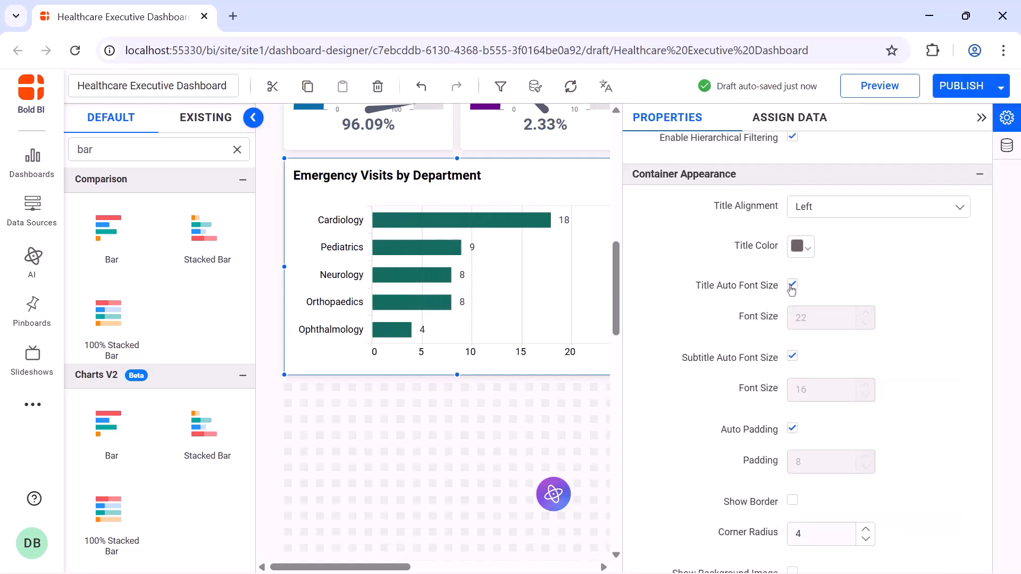
left_click(792, 287)
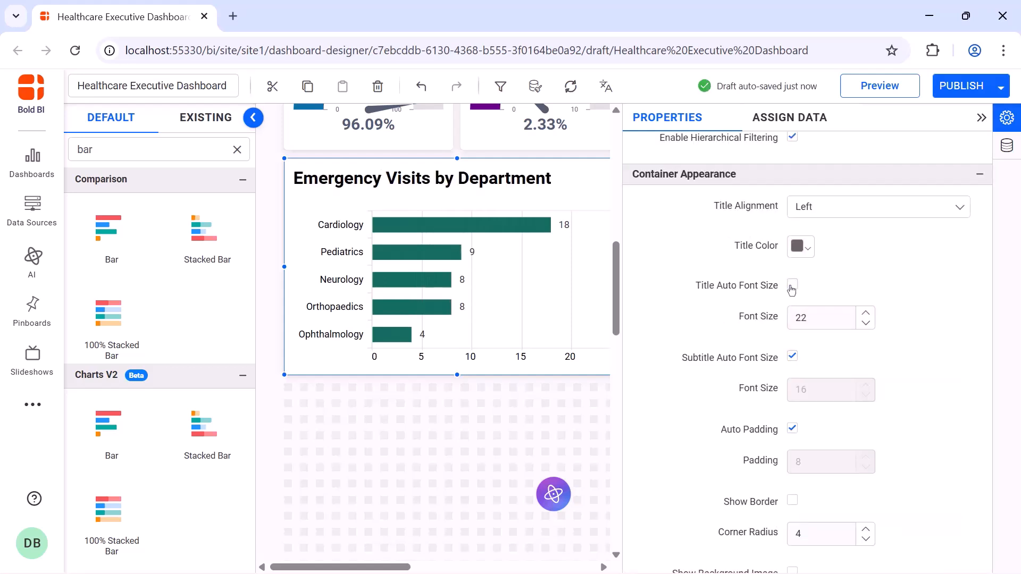
double_click(816, 314)
type("16")
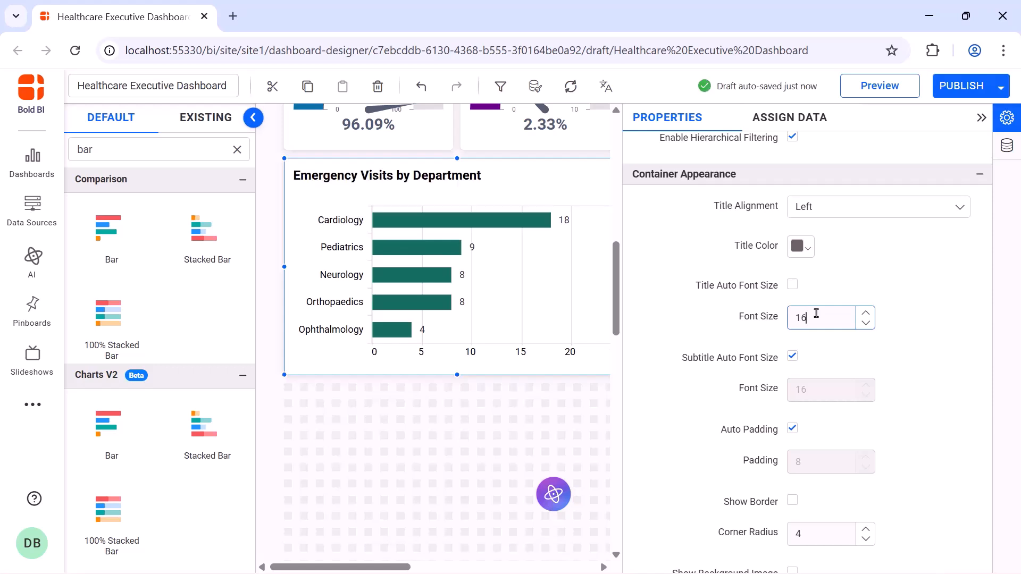
left_click(981, 122)
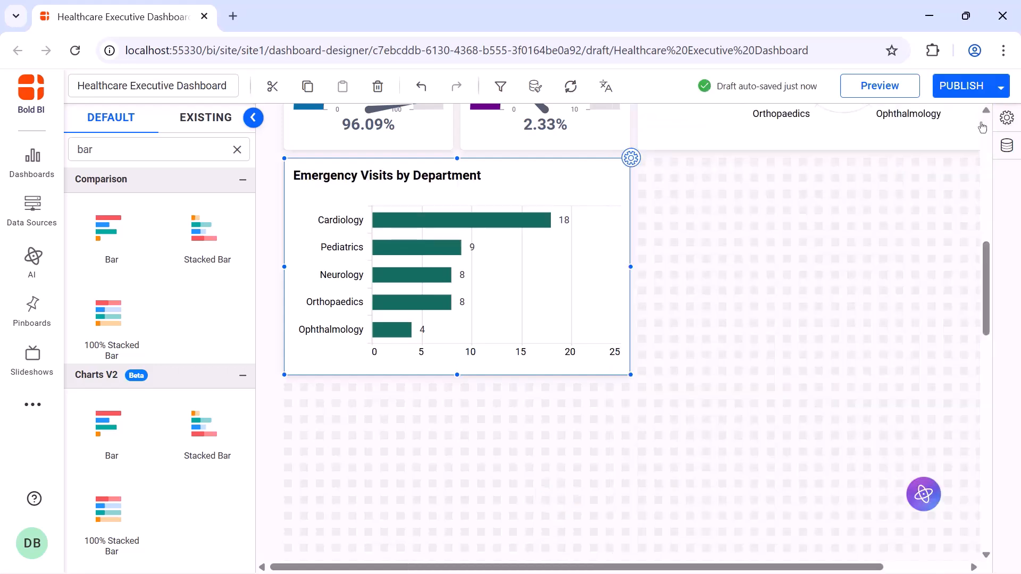
Add a Doughnut chart beside the bar chart, resize it to fill the space, and open its settings
left_click(237, 150)
type("dou")
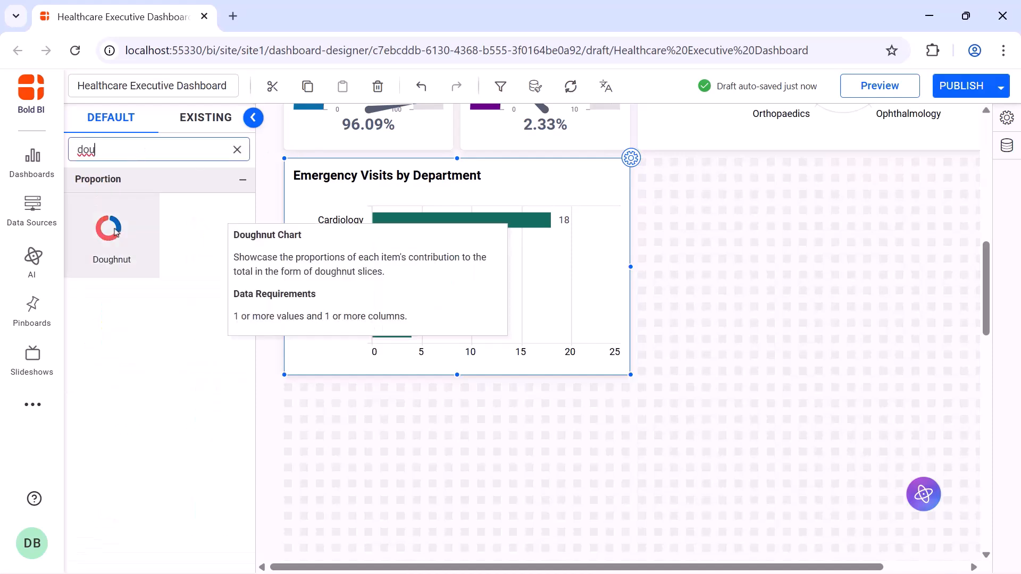
left_click_drag(115, 231, 646, 159)
left_click_drag(728, 245, 954, 372)
left_click(958, 158)
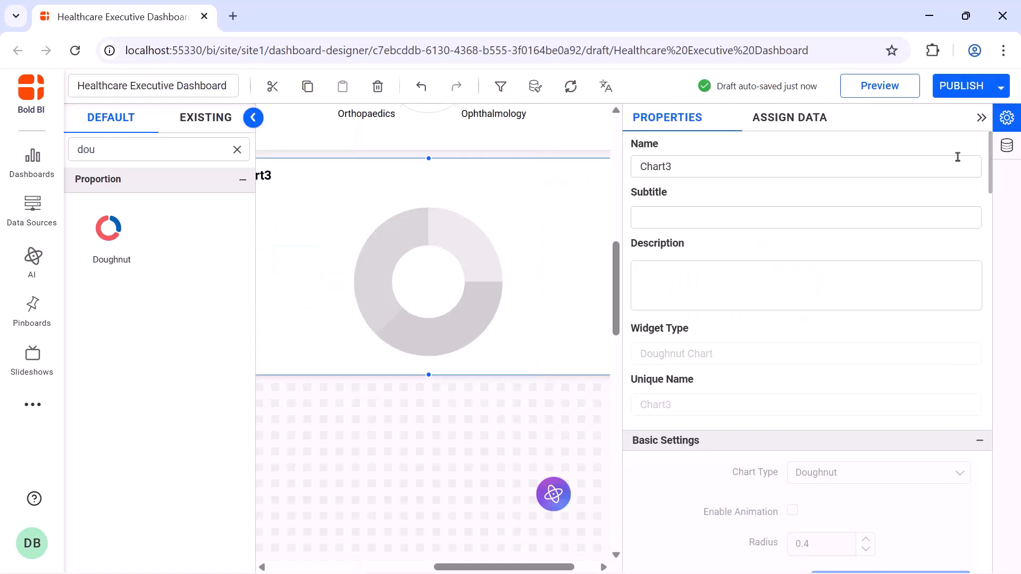
Rename the doughnut chart to Patient Satisfaction
left_click(954, 164)
key("ctrl+a")
type("Patient Satisfaction")
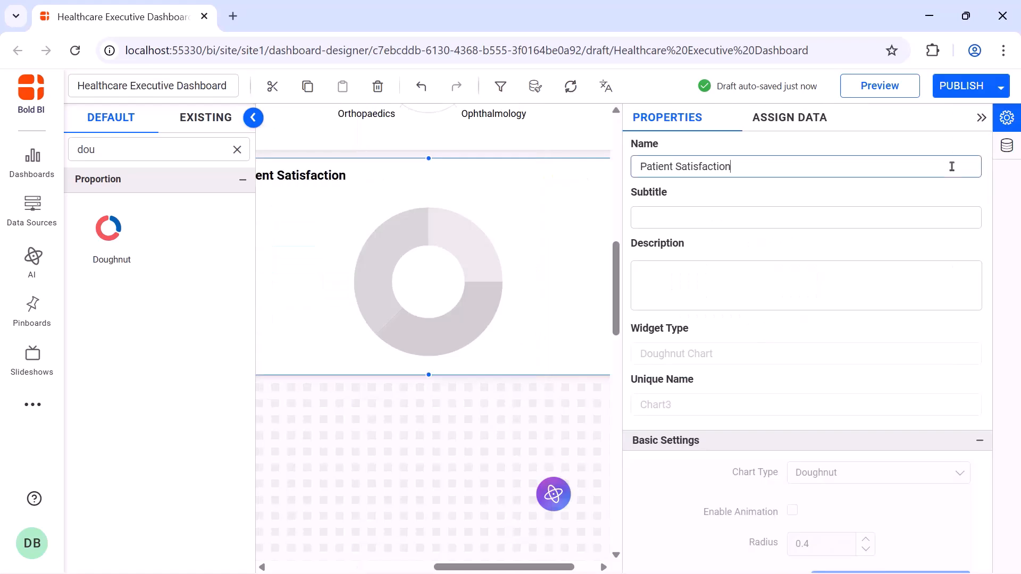
Create a PatientsSatisfaction expression mapping Patient_Satisfaction_Score 1–4 to Below Average, Average, Above Average, Good, otherwise Excellent, and save it
left_click(804, 127)
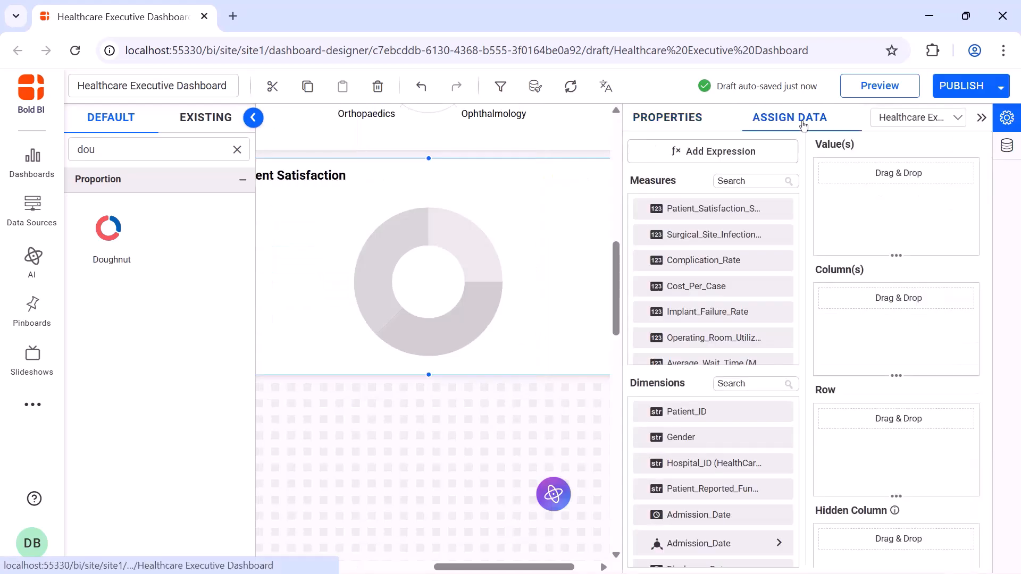
left_click(768, 153)
left_click(237, 524)
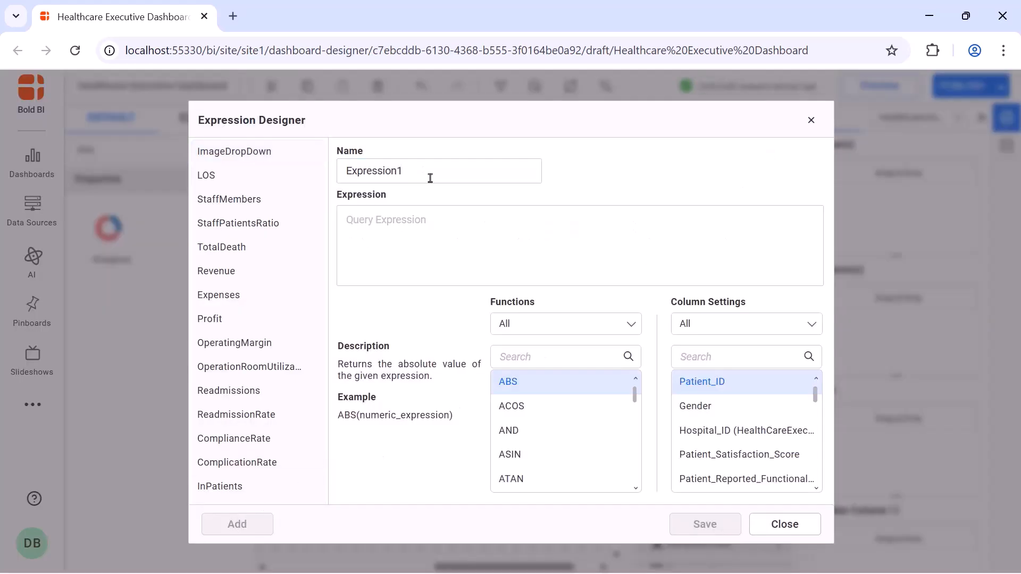
double_click(431, 171)
type("PatientsSatisfaction")
left_click(423, 222)
type("if([Patient_Satisfaction_Score]=1,'Below Average',if([Patient_Satisfaction_Score]=2,'Average',if([Patient_Satisfaction_Score]=3,'Above Average',if([Patient_Satisfaction_Score]=4,'Good','Excellent'))))")
left_click(683, 525)
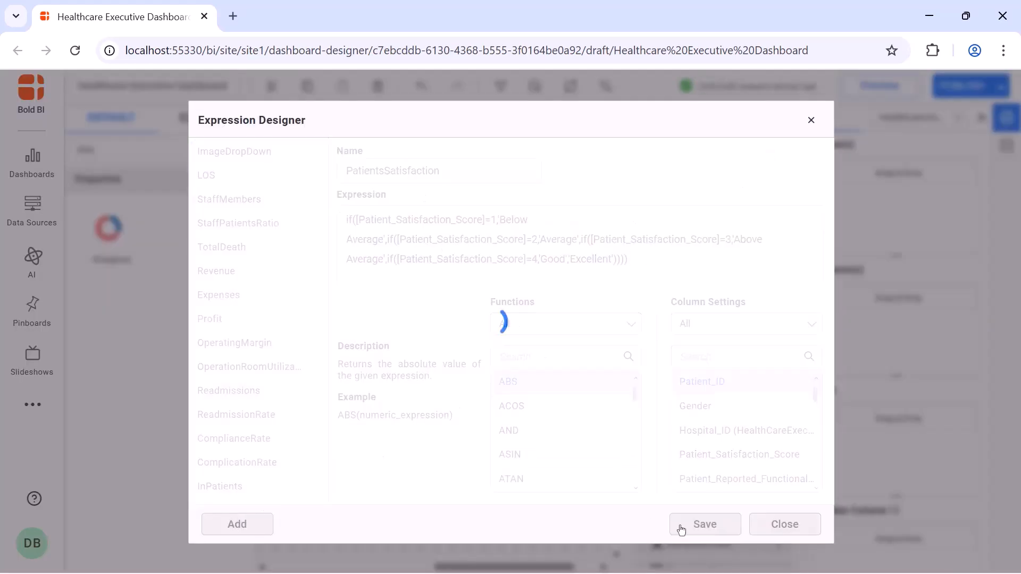
left_click(810, 121)
Add Patient_ID to the doughnut chart's values and rename it Patient ID
left_click_drag(686, 412, 848, 226)
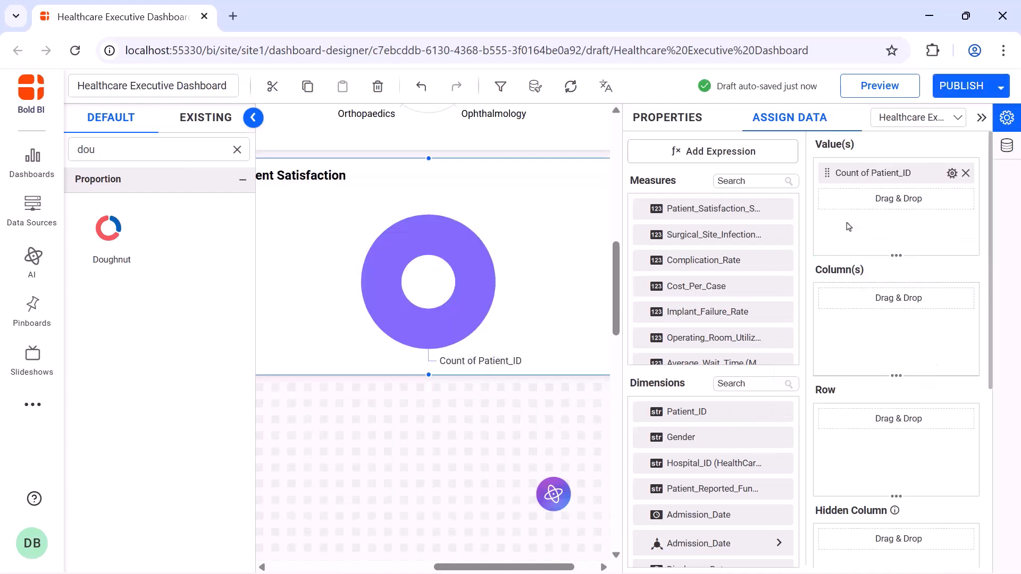
left_click(951, 176)
left_click(948, 197)
type("Patient ID")
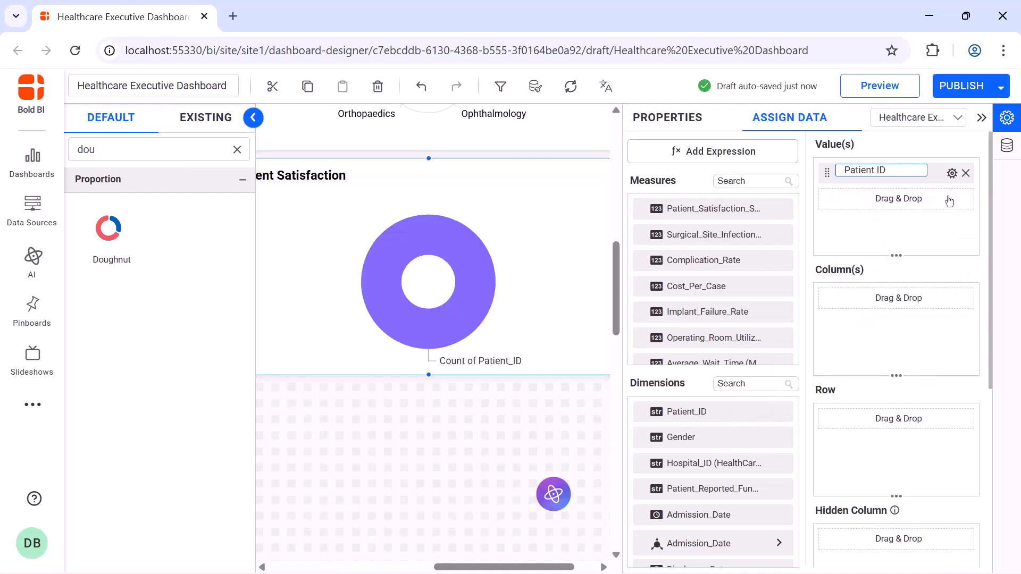
key("Return")
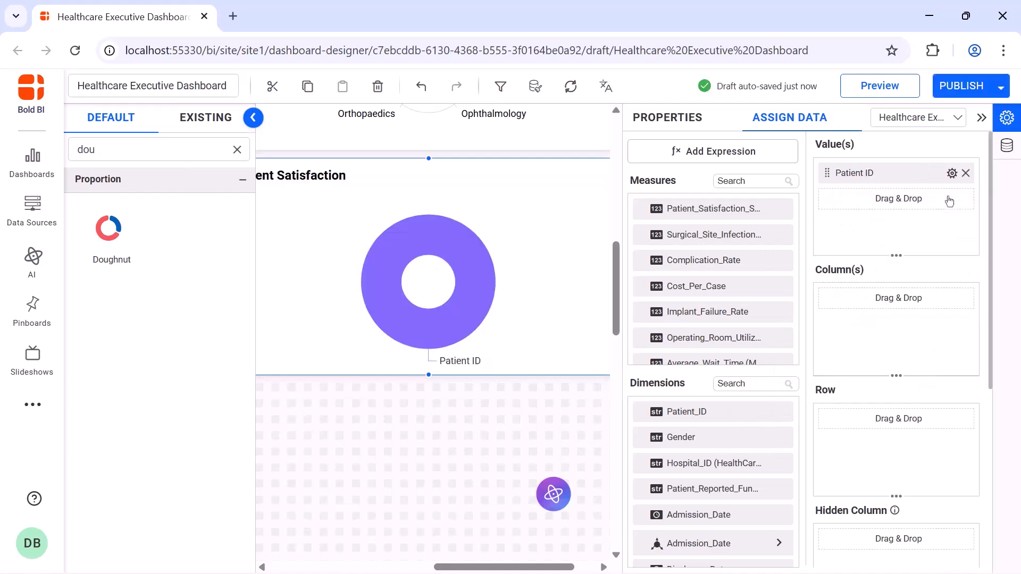
Assign the PatientsSatisfaction dimension as the doughnut chart's column
left_click(780, 384)
type("pat")
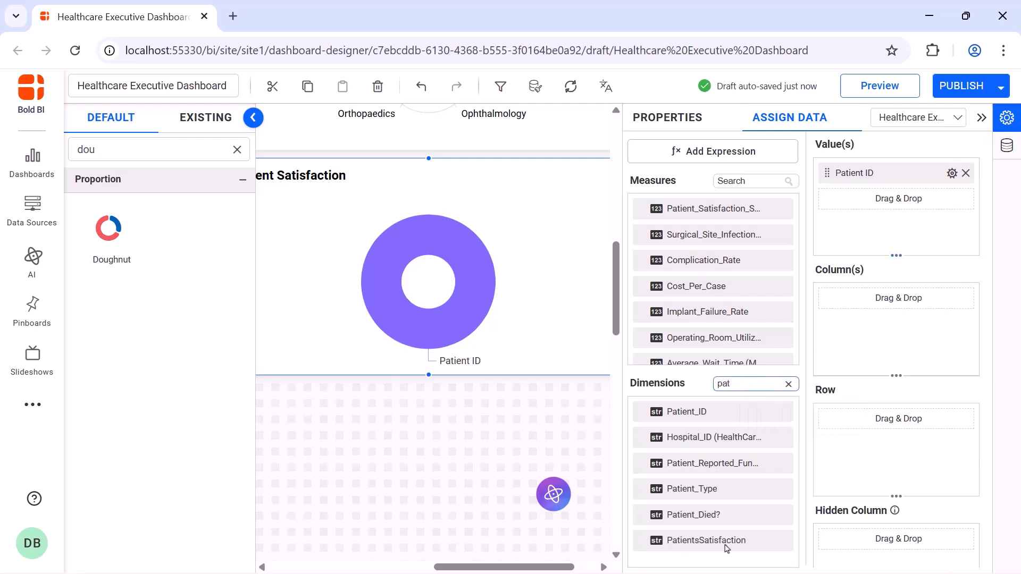
left_click_drag(726, 548, 848, 335)
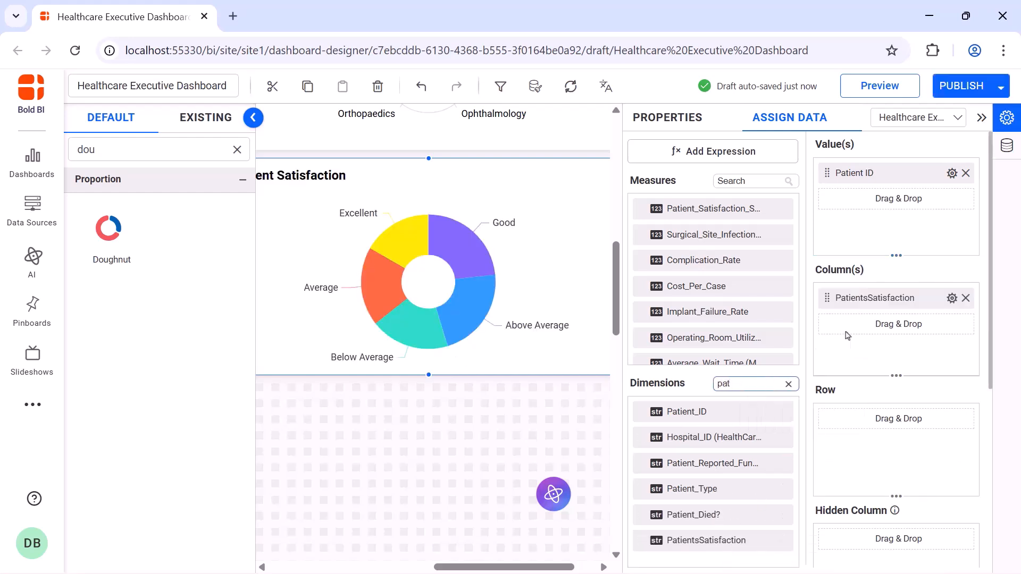
Enable animation on the doughnut chart and set its data labels to Percentage
left_click(671, 117)
scroll(792, 241, "down", 5)
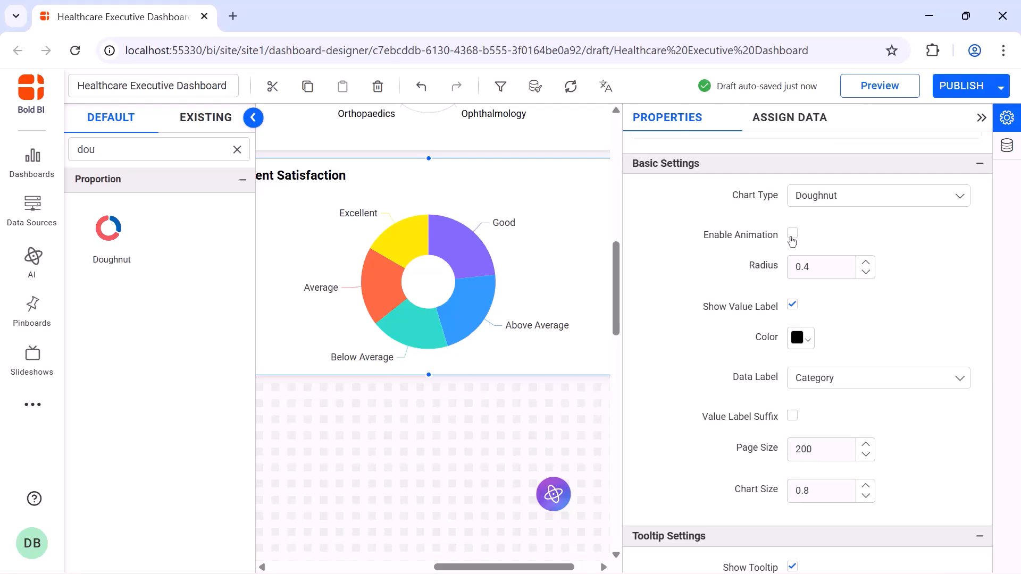
left_click(792, 235)
left_click(848, 375)
left_click(848, 449)
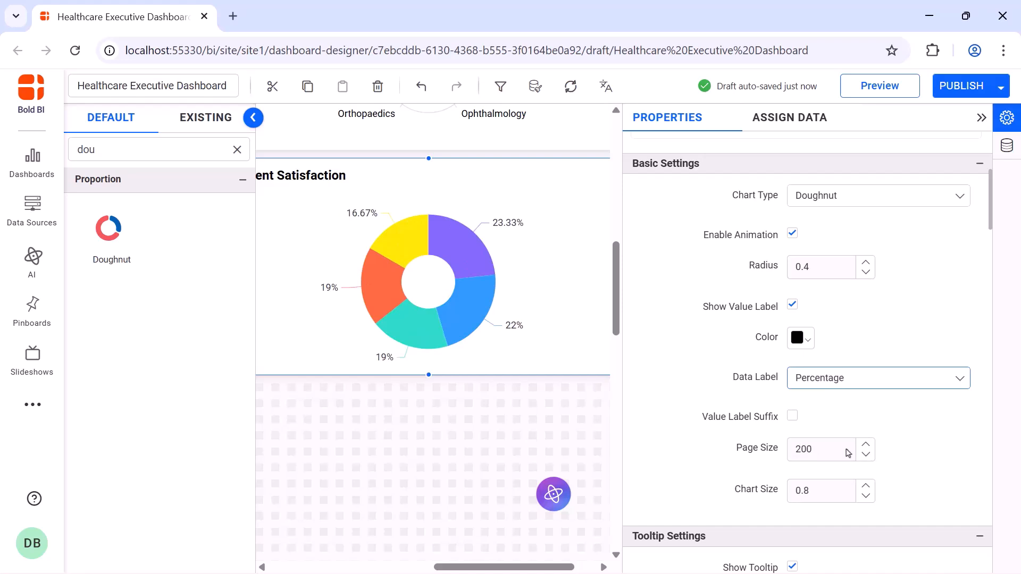
Show the doughnut chart's legend and turn off legend interactivity
scroll(848, 453, "down", 10)
left_click(792, 194)
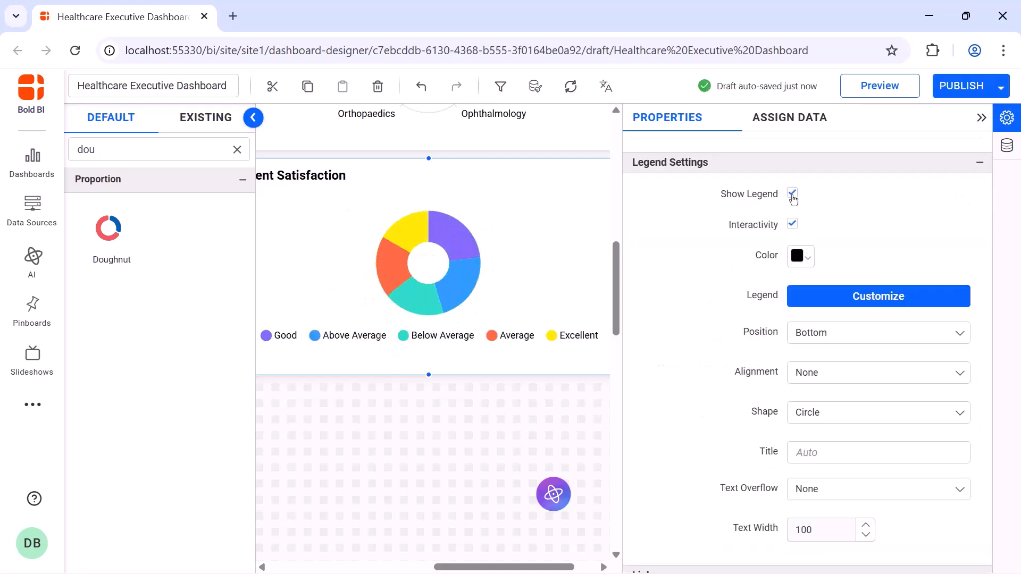
left_click(792, 226)
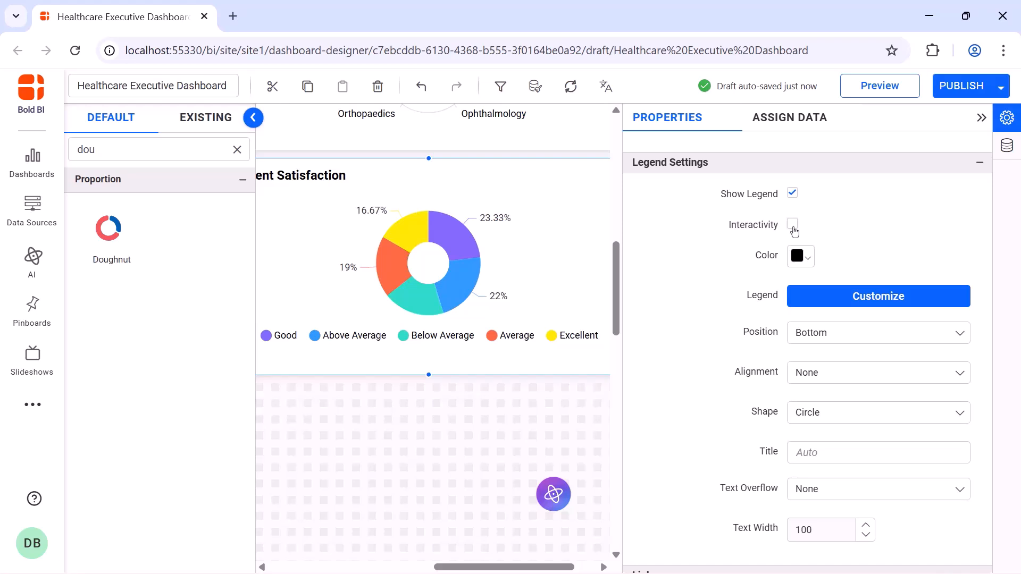
Set the legend position to Right and its shape to Series Type
left_click(874, 333)
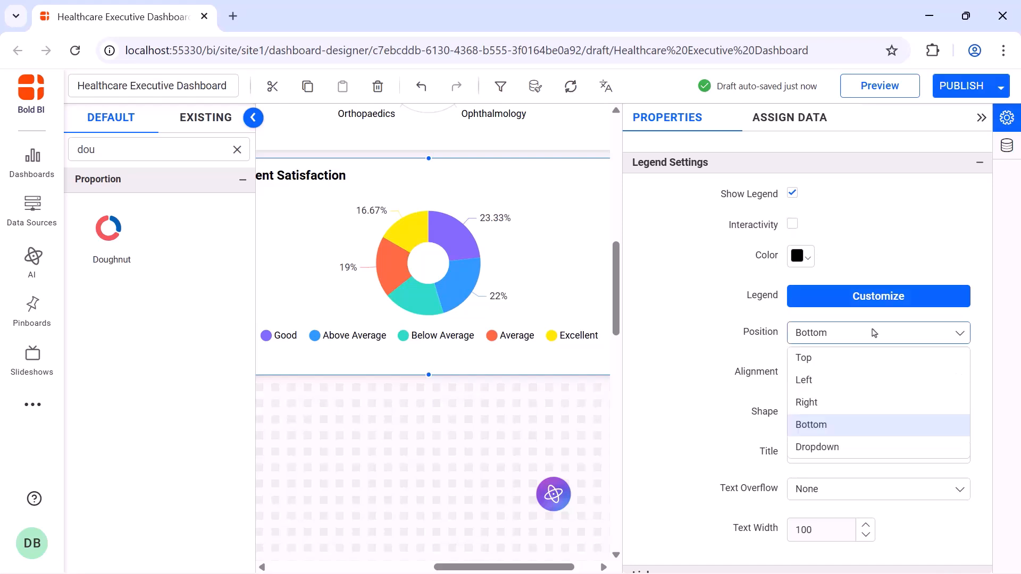
left_click(867, 408)
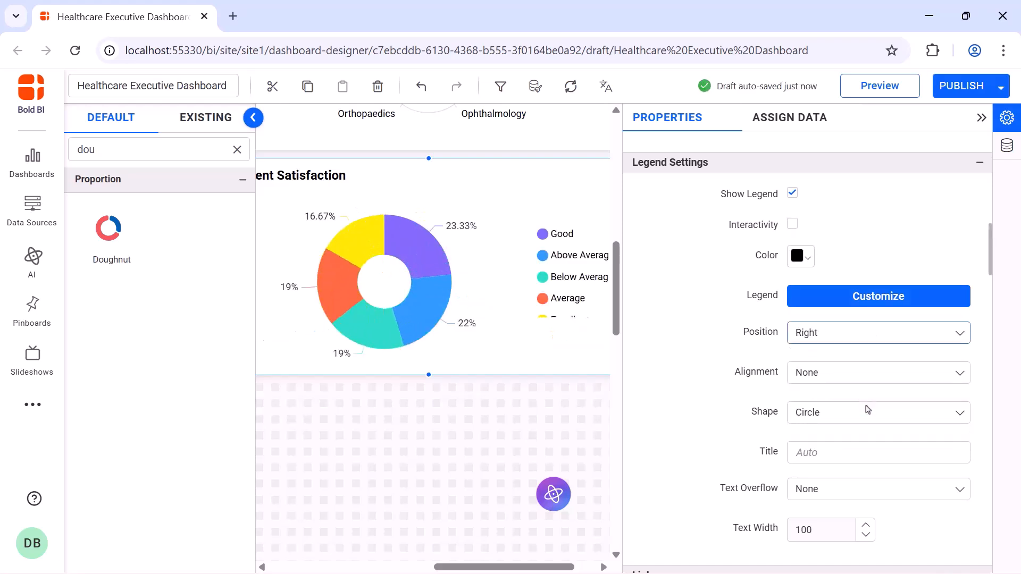
left_click(868, 409)
left_click(864, 456)
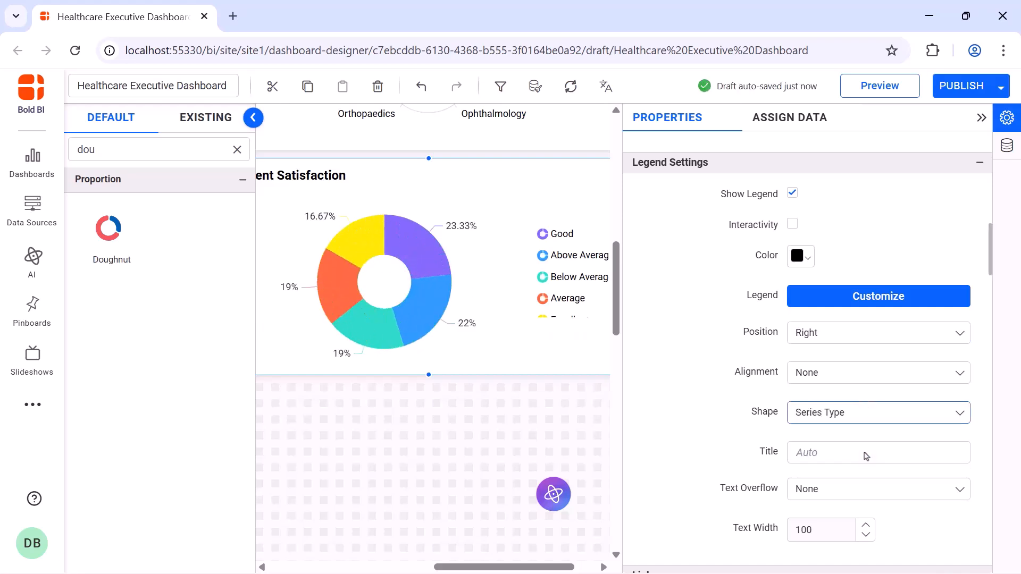
Turn off automatic title font size for the doughnut chart and set its title font size to 16
scroll(830, 367, "down", 10)
left_click(791, 269)
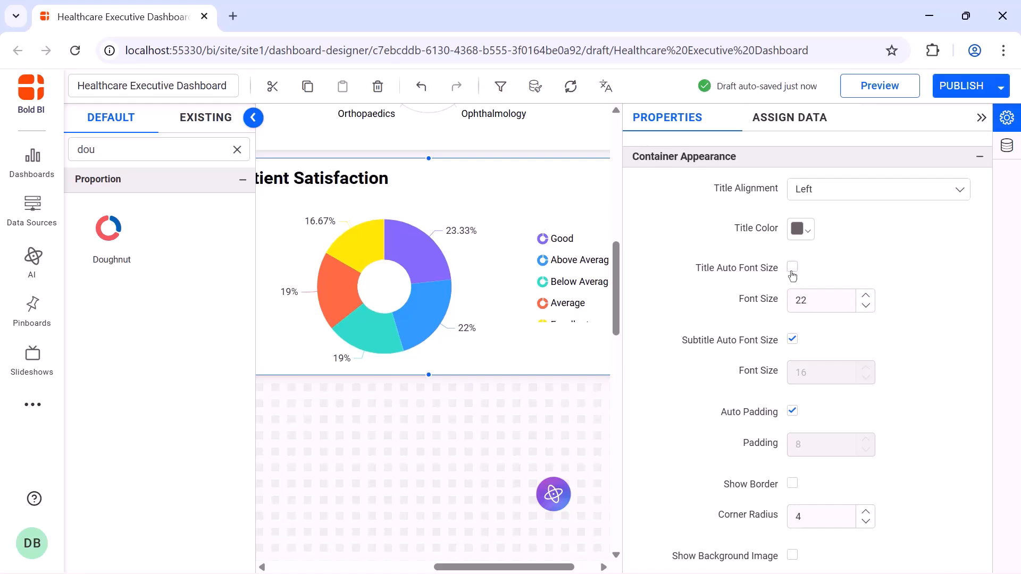
double_click(815, 296)
type("16")
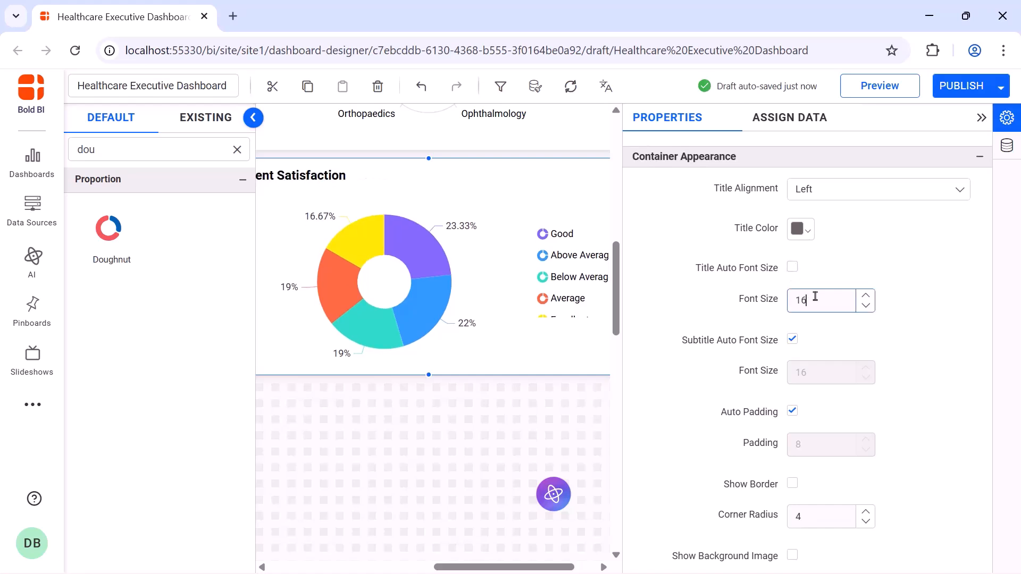
left_click(981, 118)
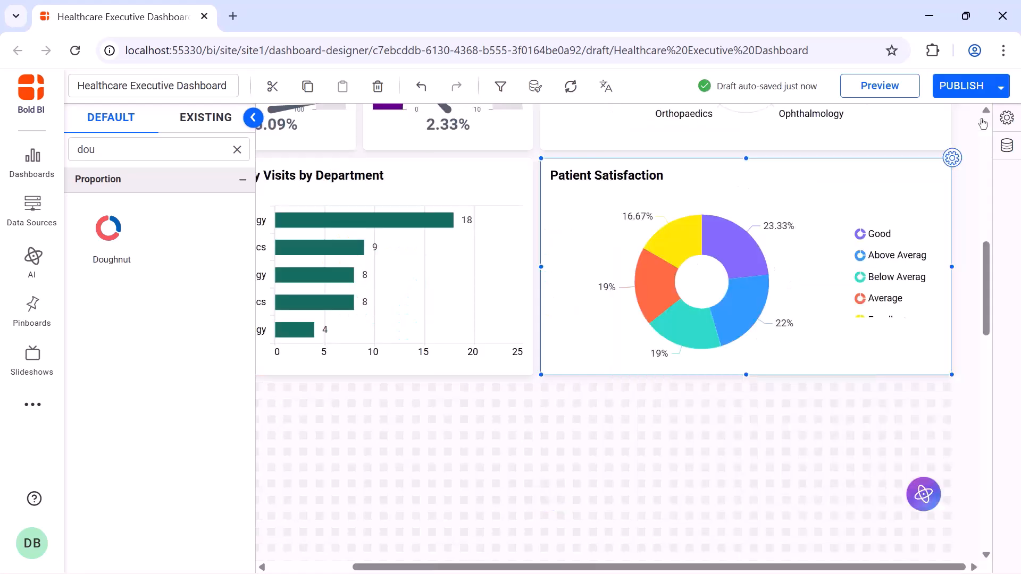
Publish the dashboard and open the published version to view it
left_click(963, 88)
left_click(683, 522)
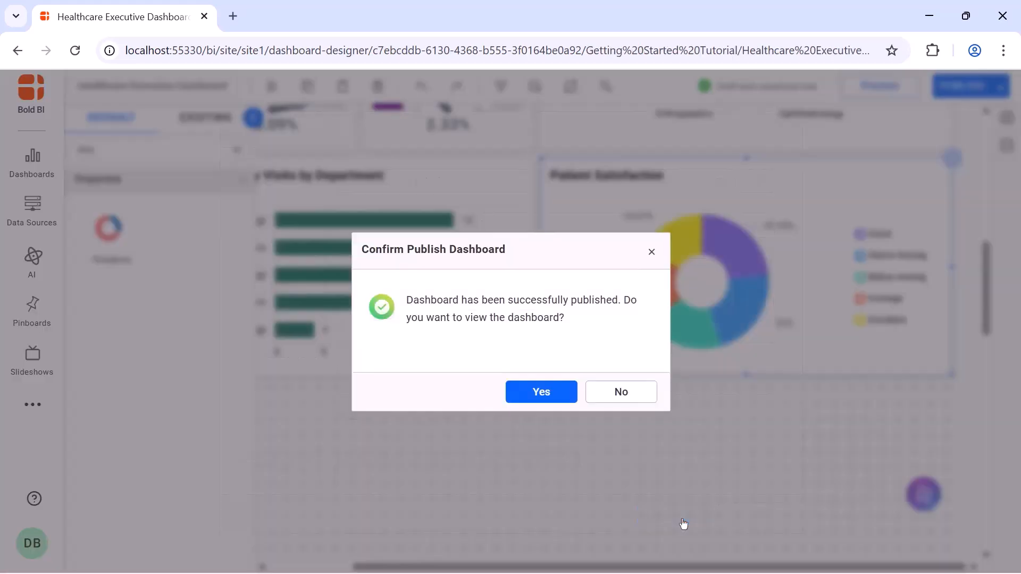
left_click(537, 396)
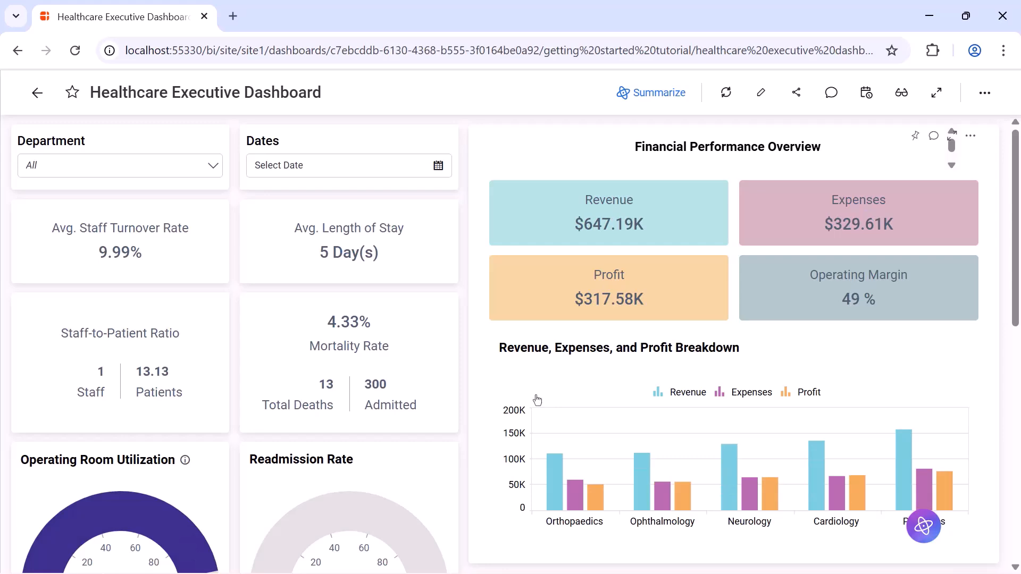
scroll(538, 399, "down", 10)
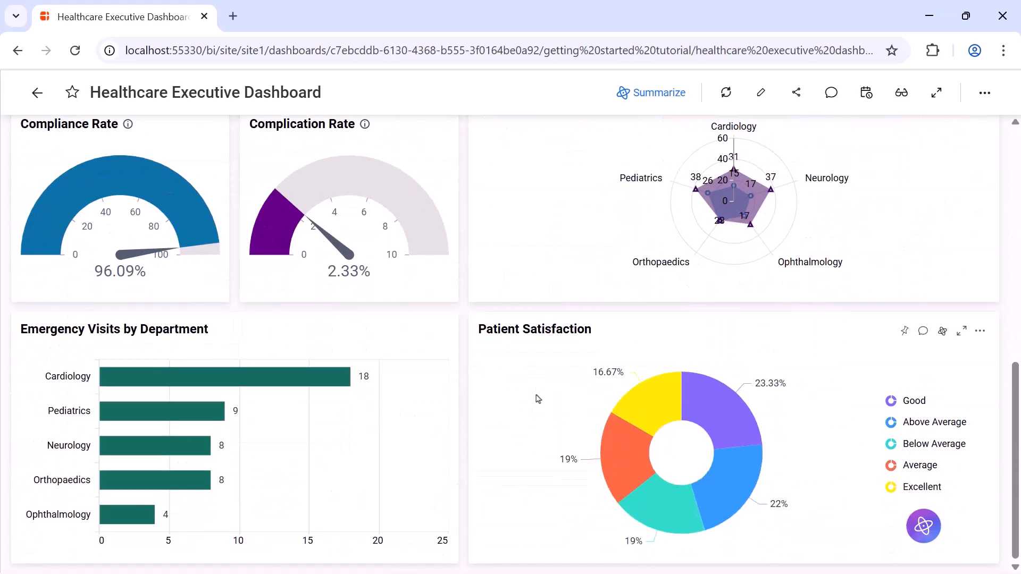